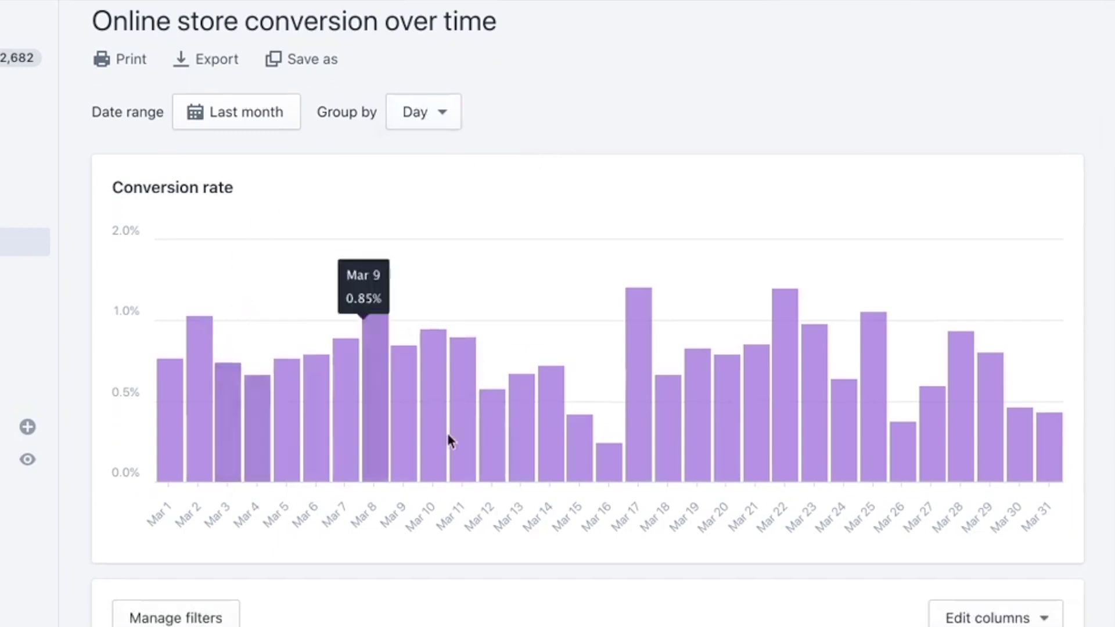
scroll(448, 435, "down", 6)
- Scroll down and back up through the online store conversion report
scroll(389, 418, "up", 8)
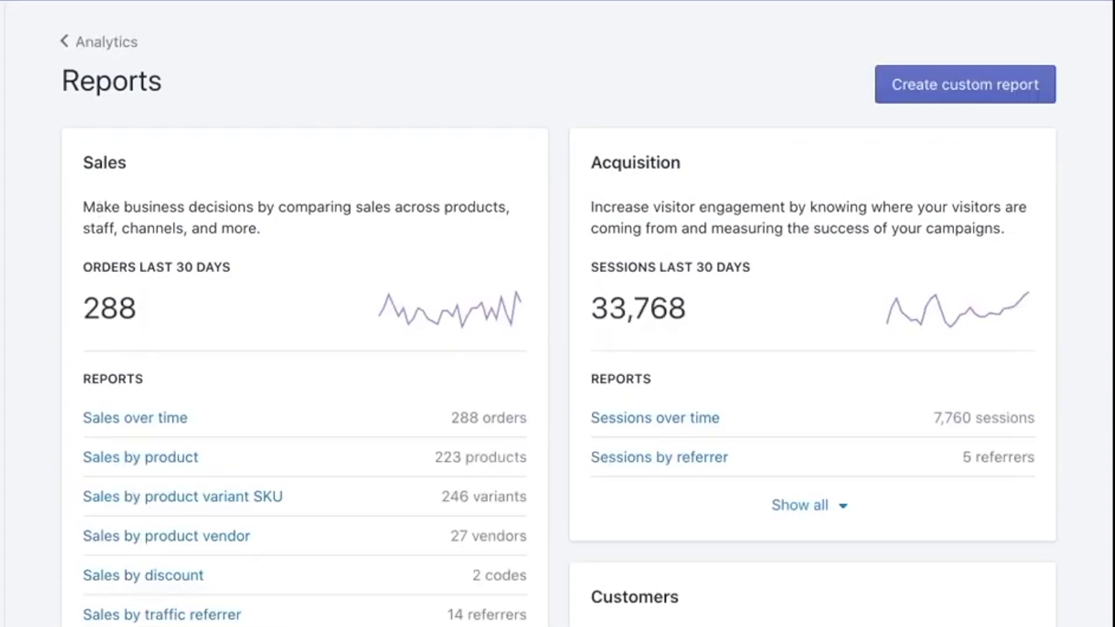
- Bring up the Edit columns options for the sessions report table
left_click(981, 153)
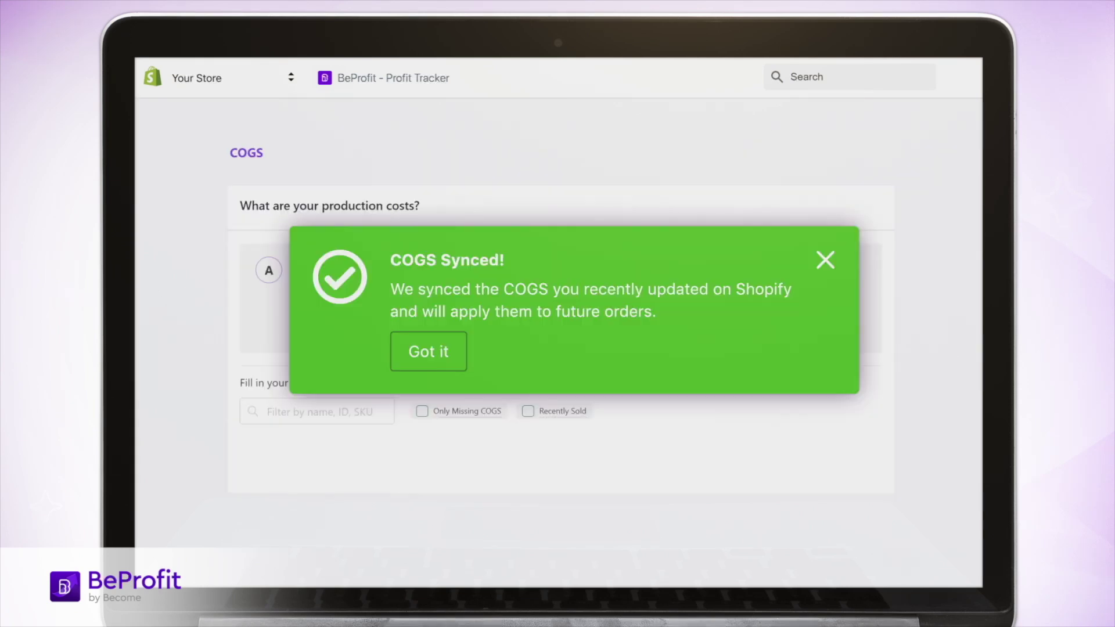
- Dismiss the COGS Synced notice and connect the Facebook and Google Ads accounts
left_click(428, 352)
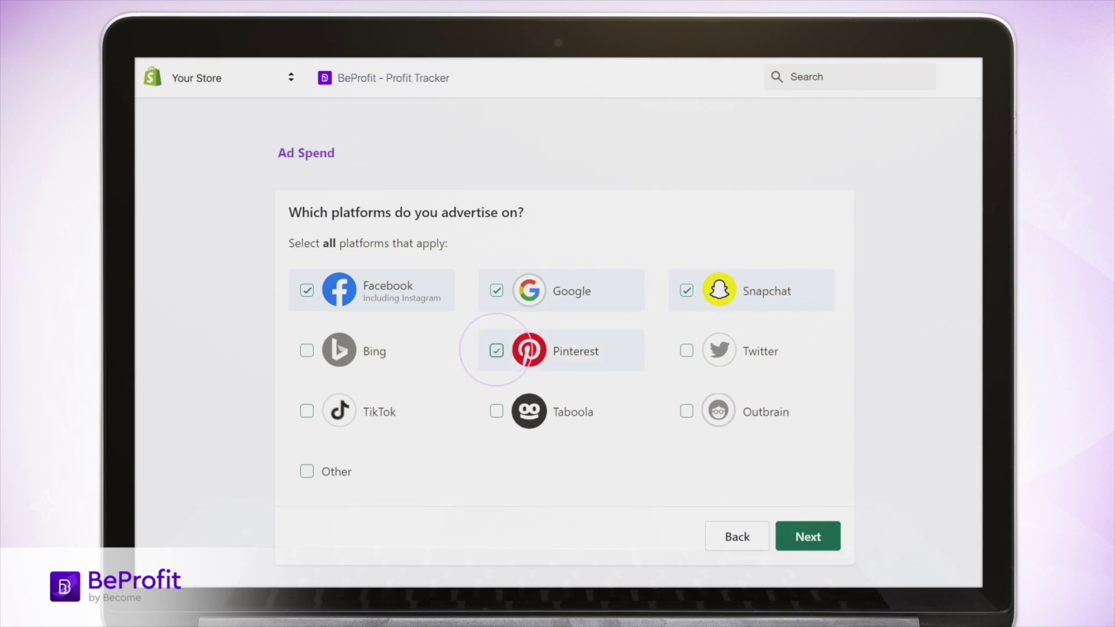
left_click(807, 537)
left_click(803, 283)
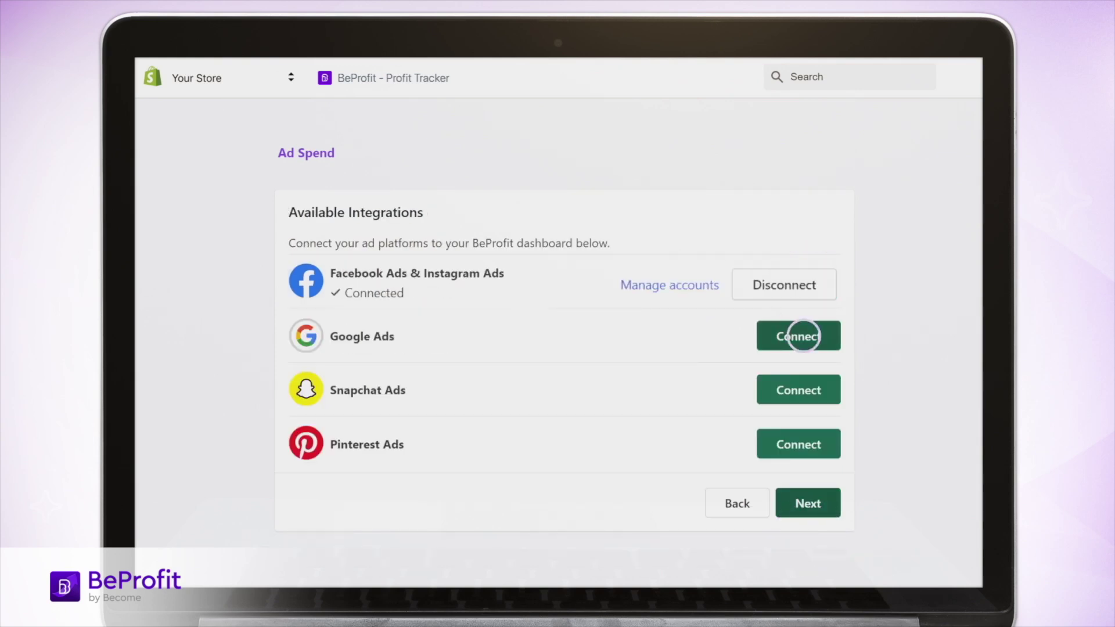
left_click(800, 336)
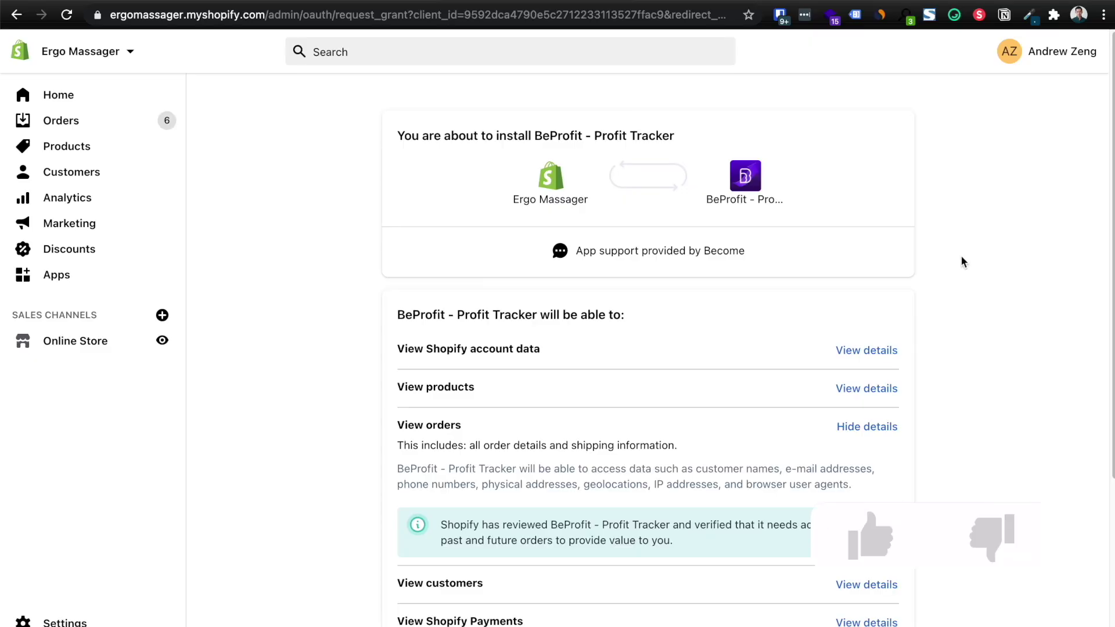
scroll(962, 257, "down", 1)
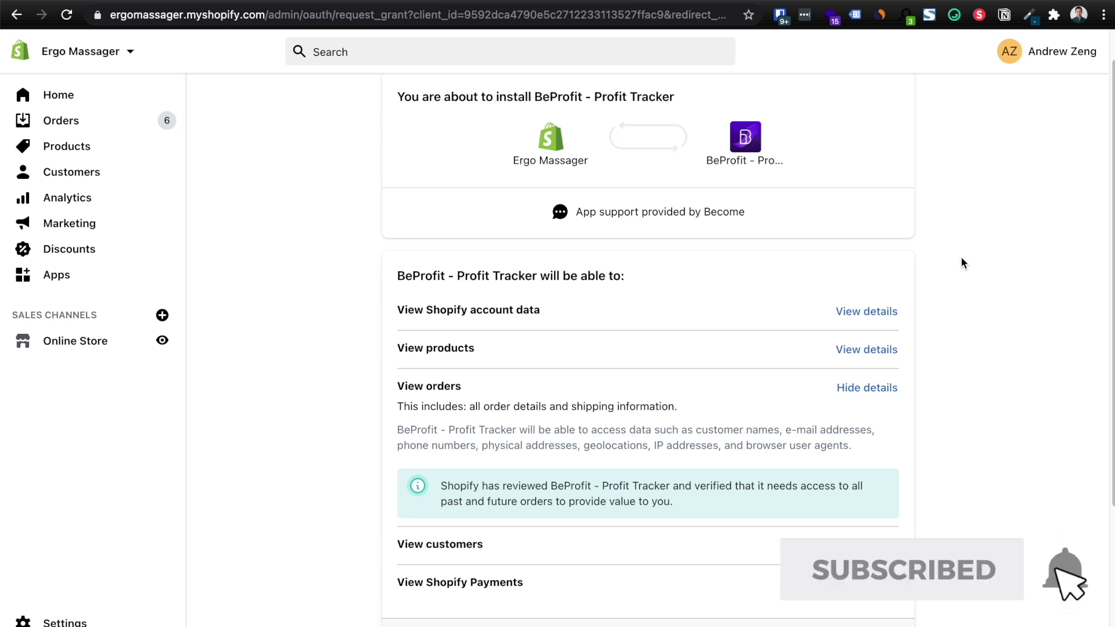
scroll(961, 261, "up", 1)
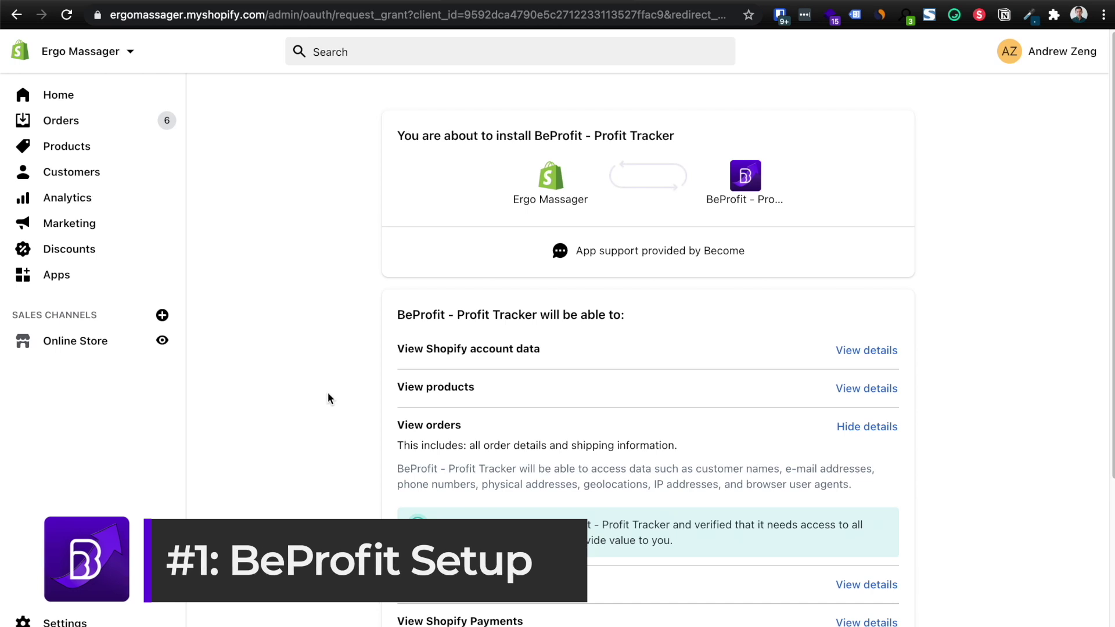
scroll(304, 386, "down", 1)
scroll(305, 388, "down", 4)
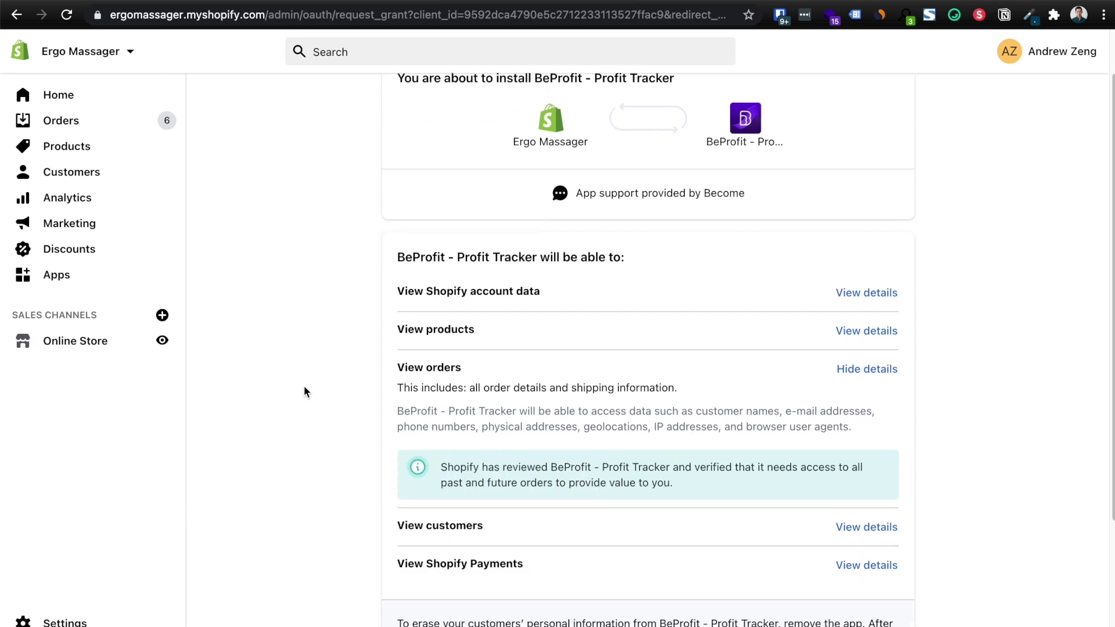
scroll(304, 387, "down", 4)
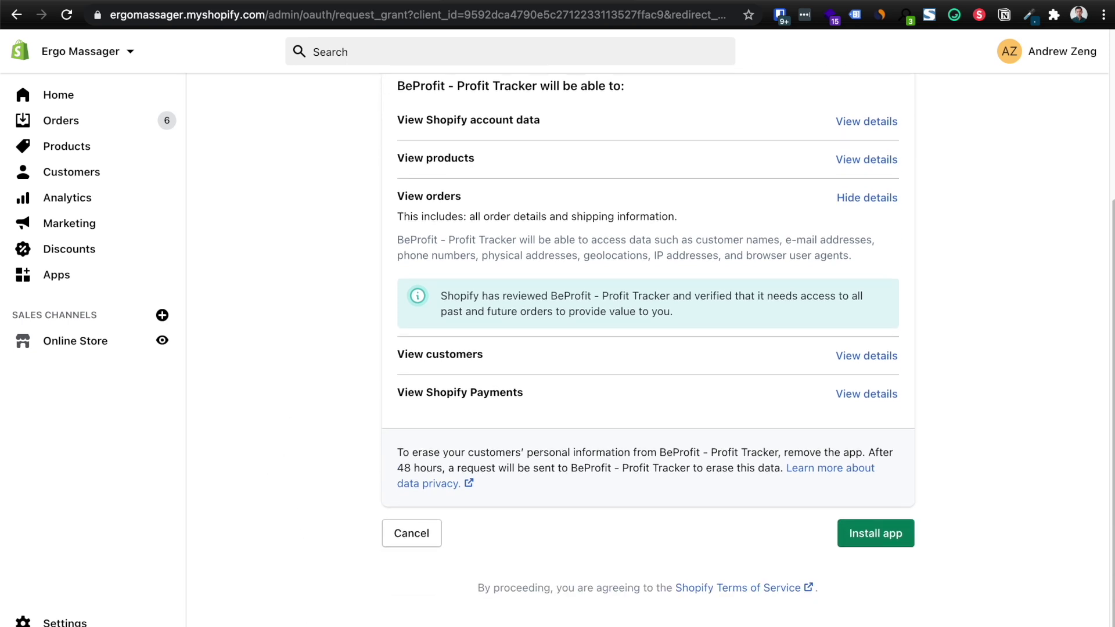
- Install BeProfit on the store and dismiss the welcome video dialog
left_click(865, 539)
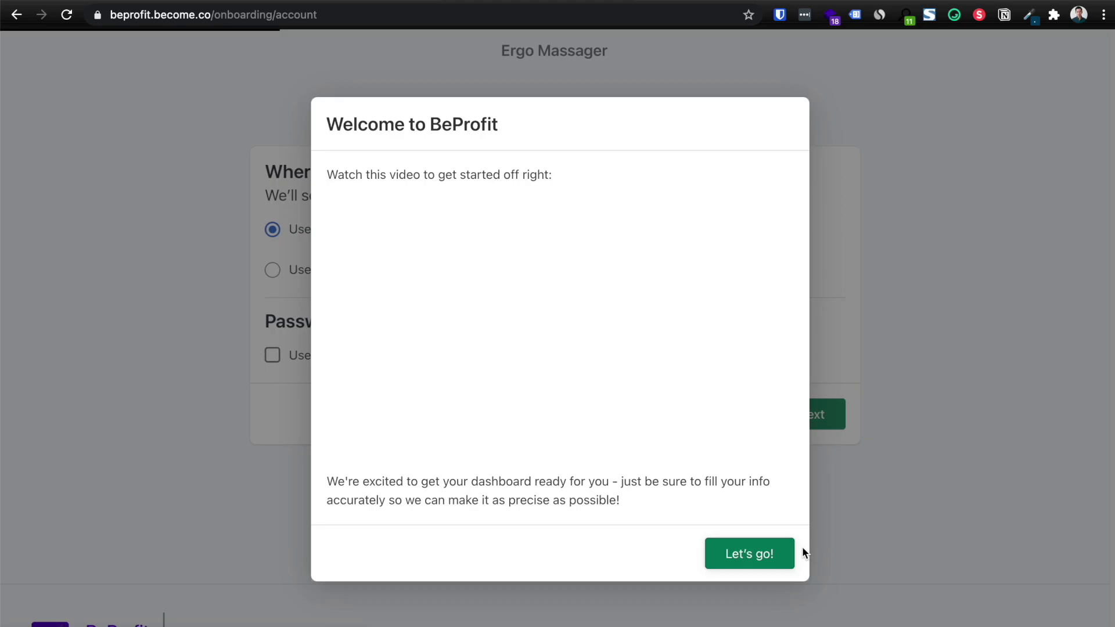
key("Escape")
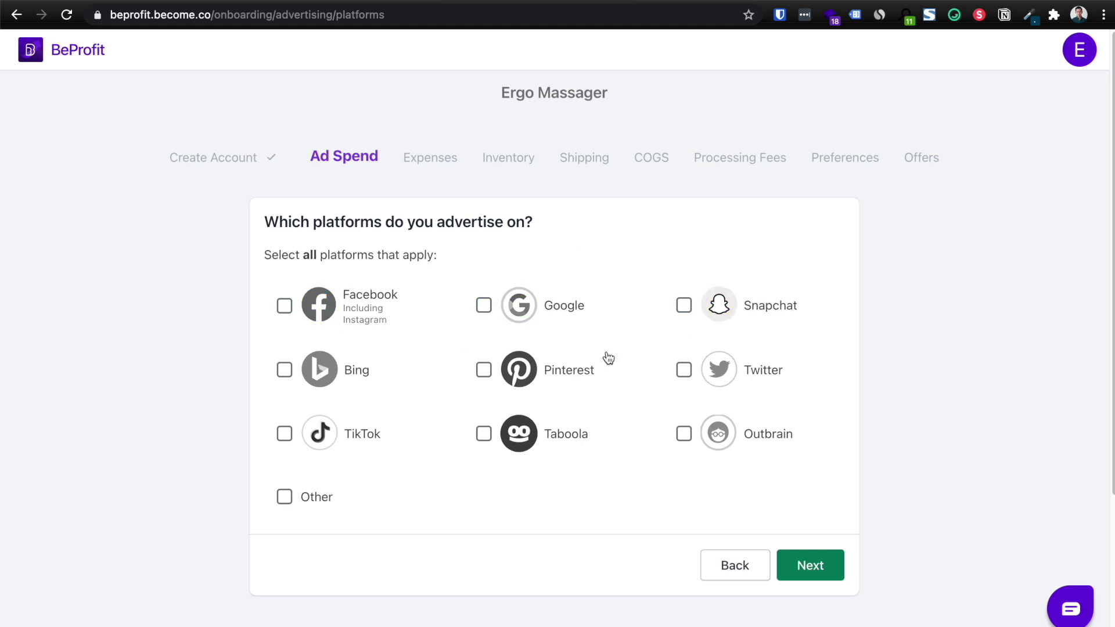
- Choose Facebook, Google and Snapchat as ad platforms and continue past Ad Spend
left_click(353, 307)
left_click(563, 321)
left_click(701, 318)
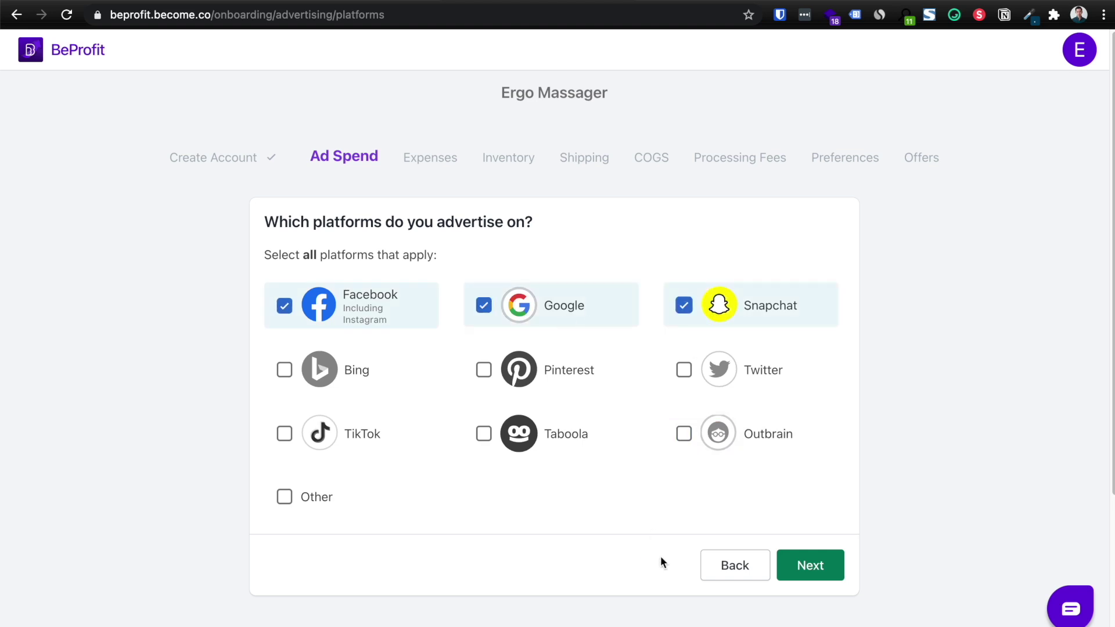
left_click(795, 567)
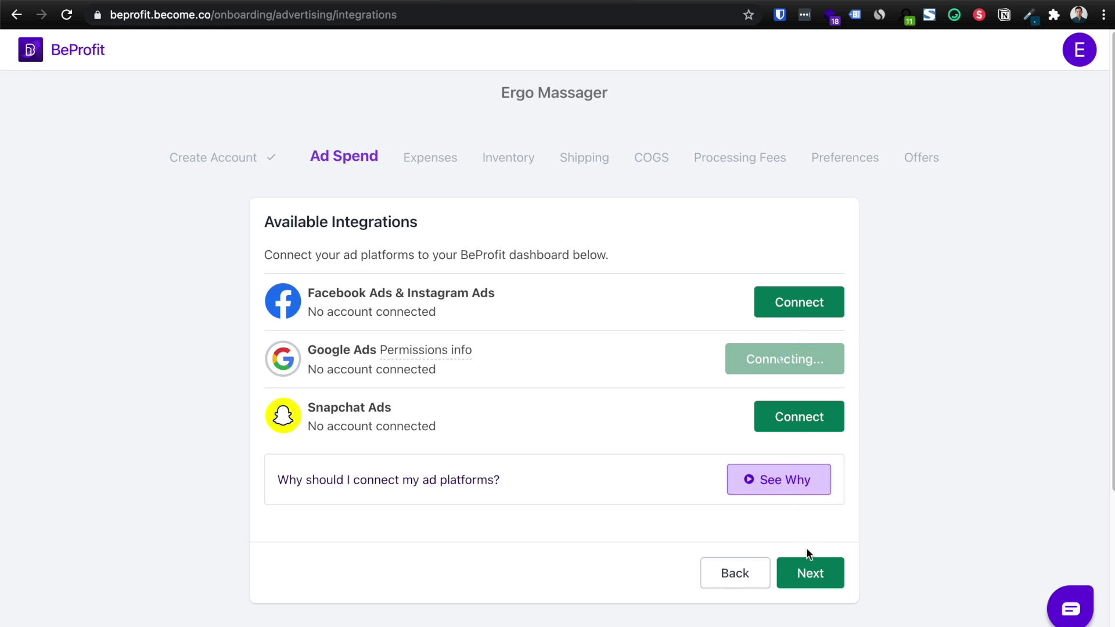
left_click(807, 575)
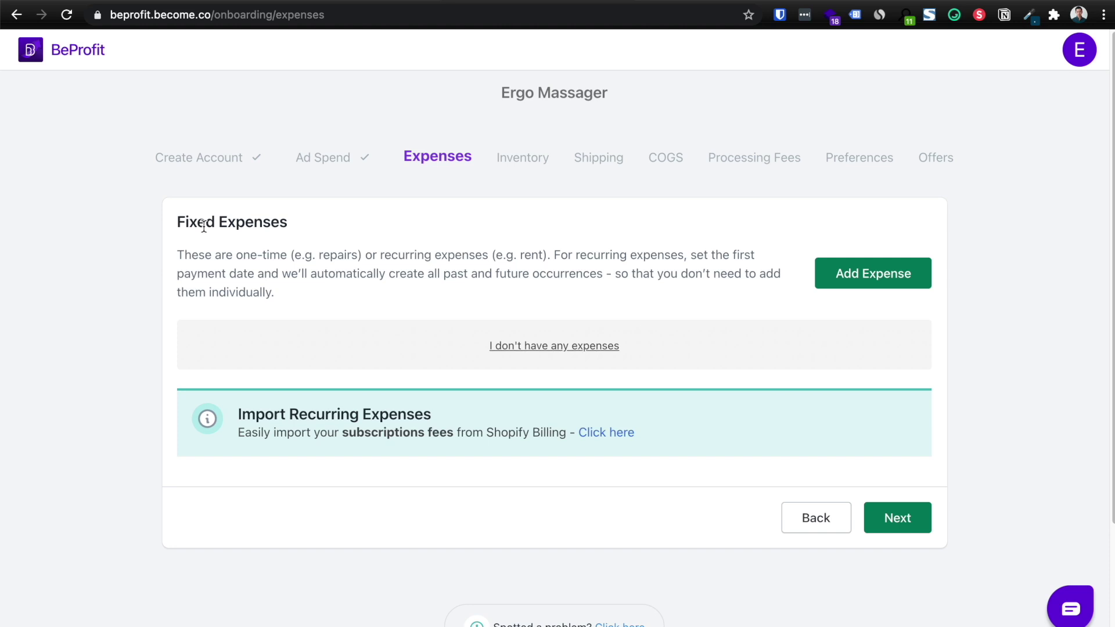
left_click(598, 440)
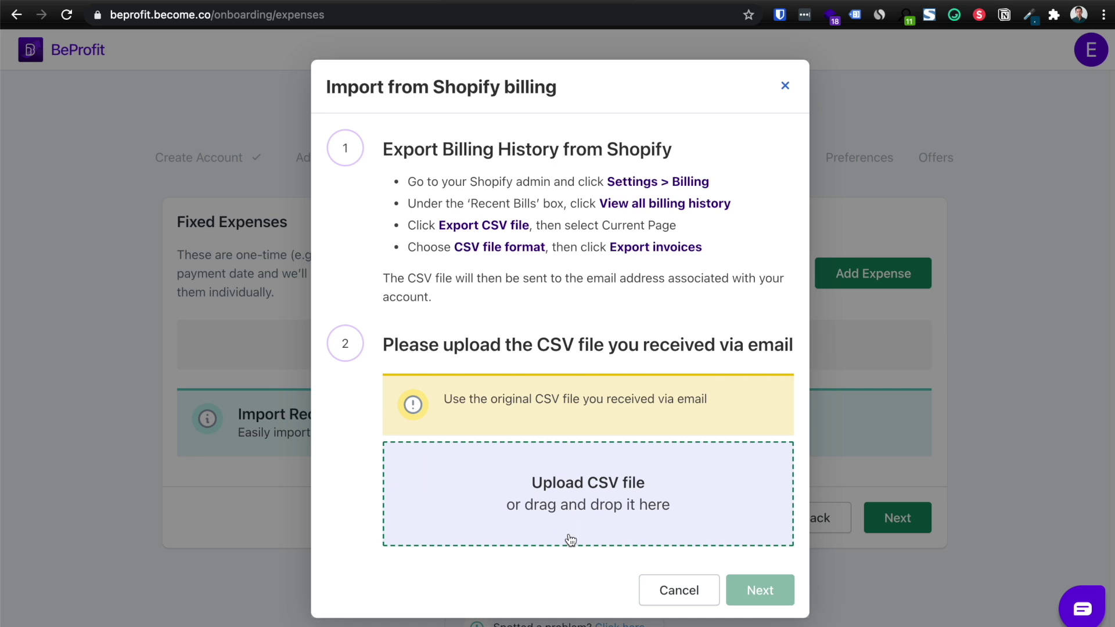
left_click(677, 604)
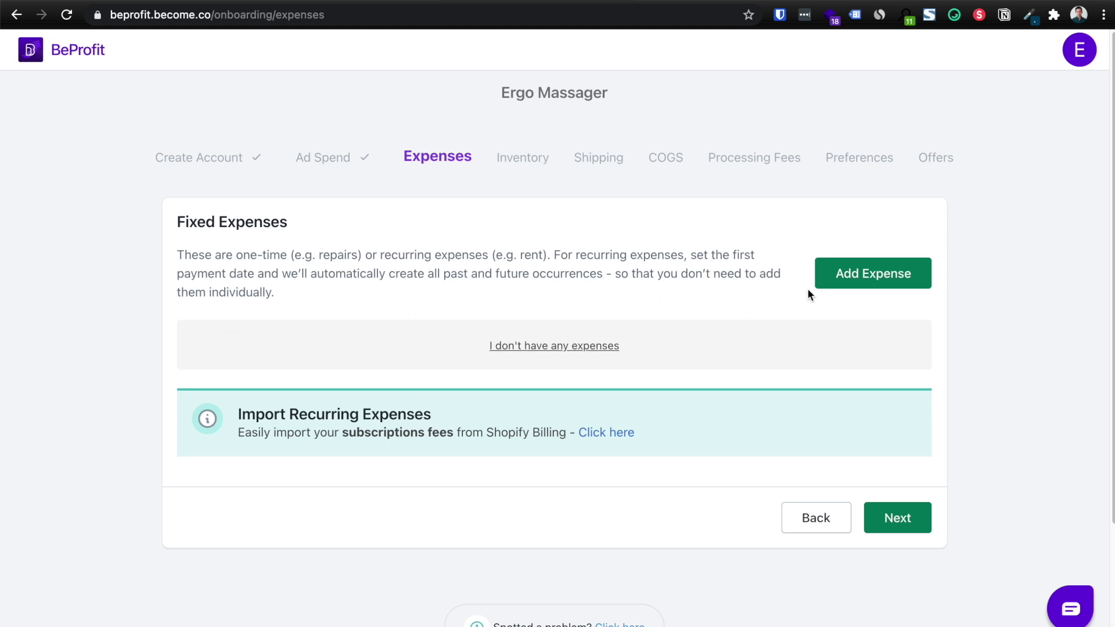
left_click(822, 282)
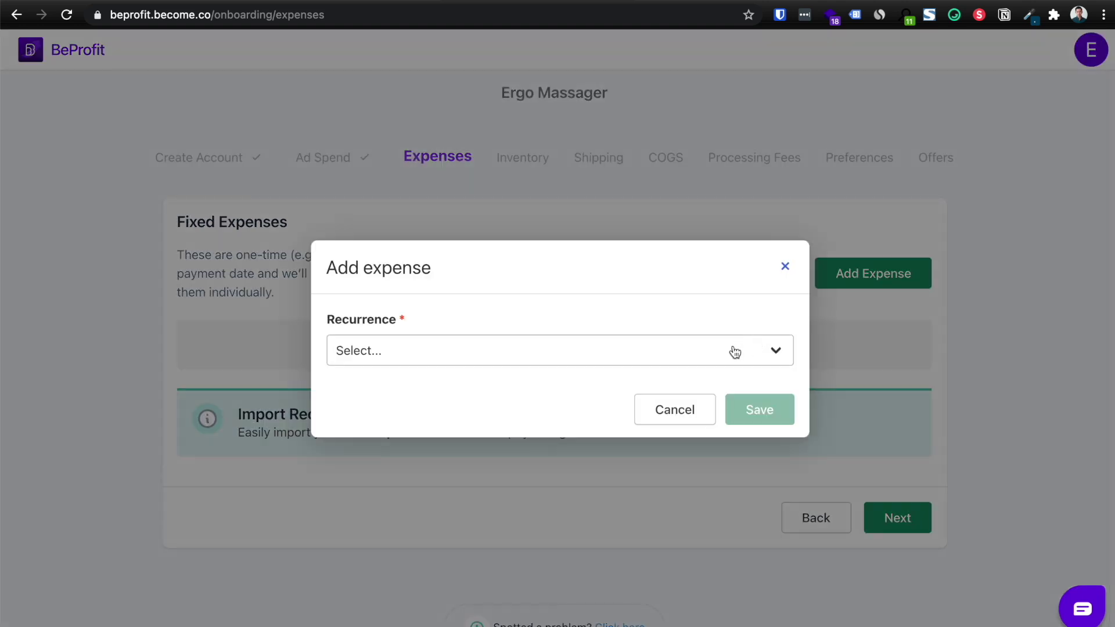
left_click(734, 353)
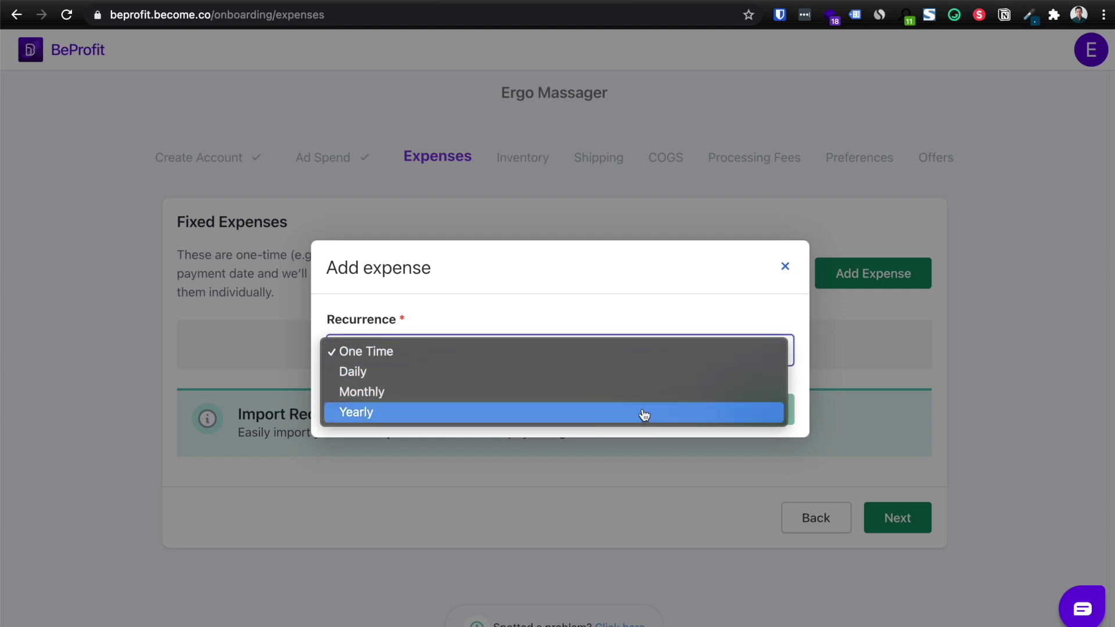
left_click(561, 307)
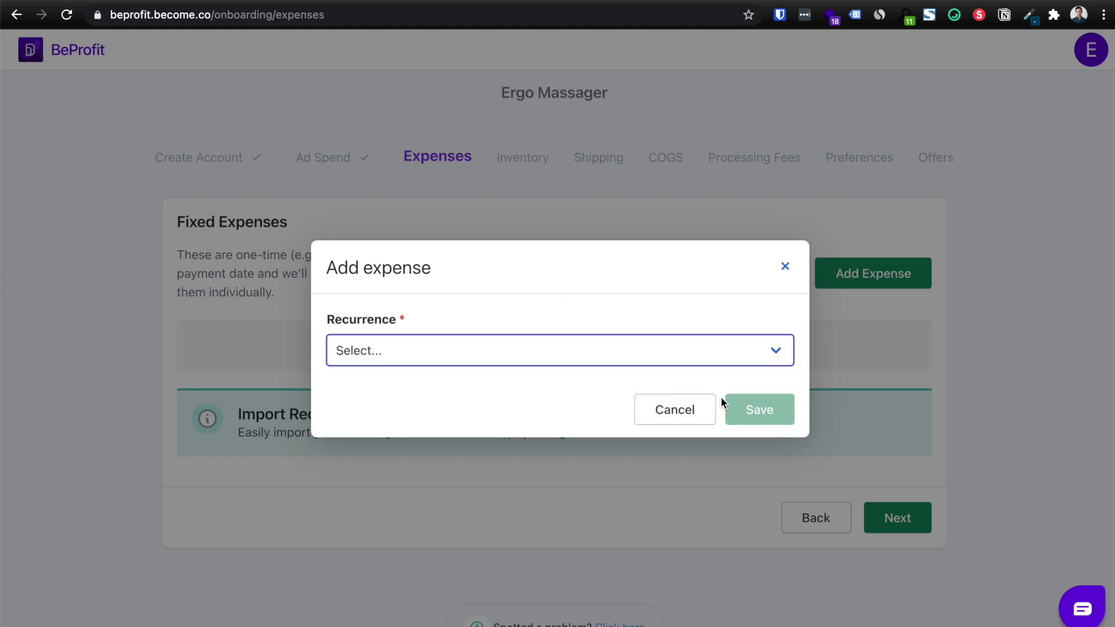
left_click(709, 411)
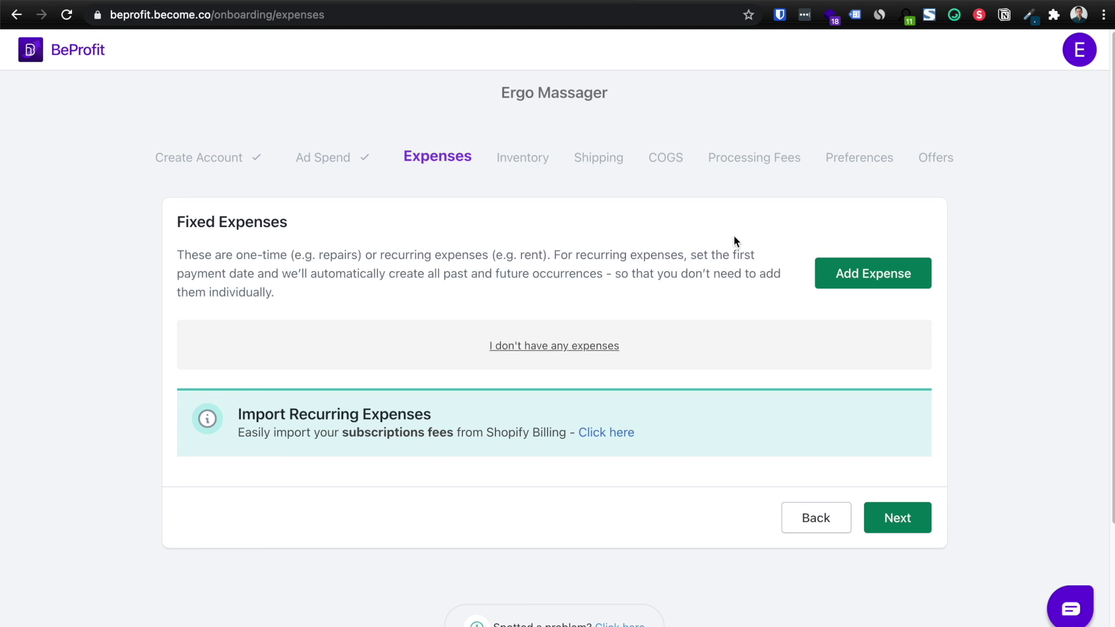
- Skip expenses and tick 'I dropship my products' on the Inventory step
left_click(889, 521)
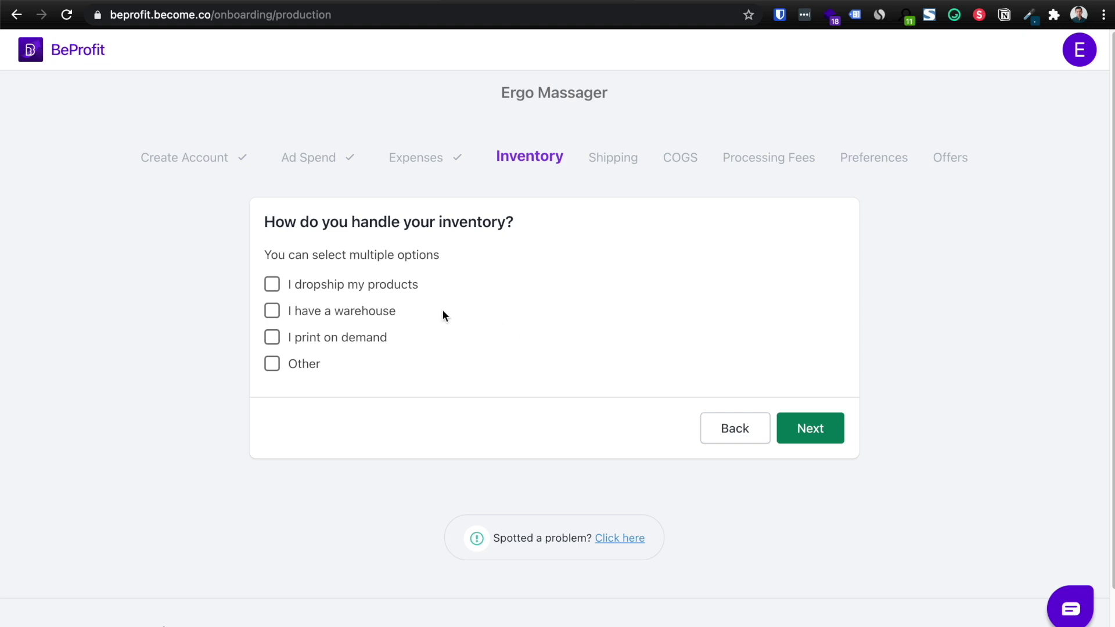
left_click(330, 285)
left_click(474, 313)
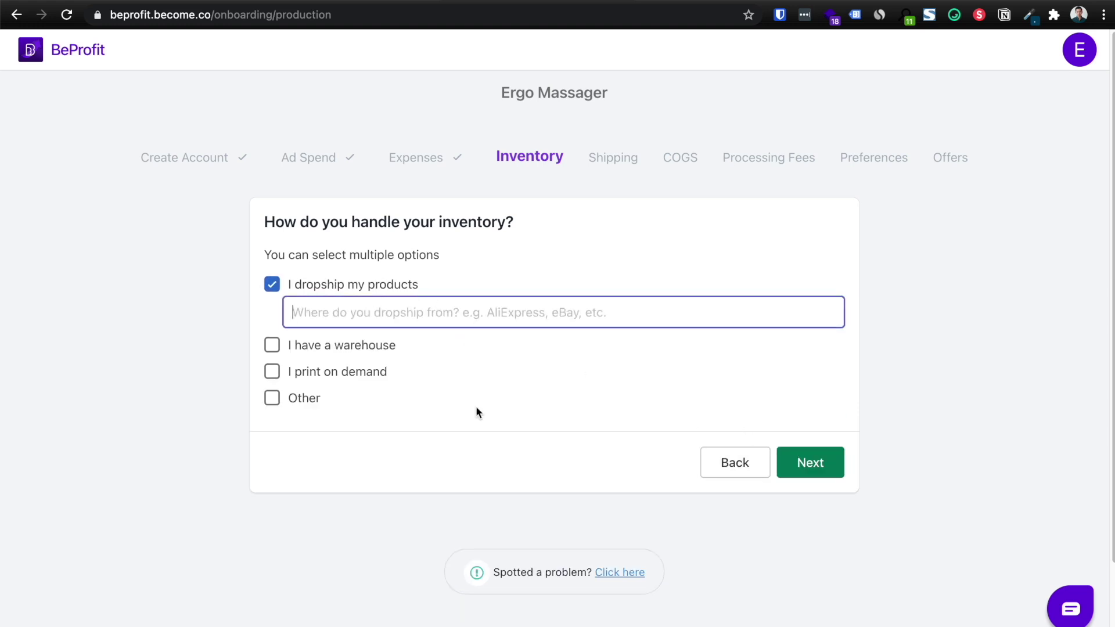
left_click(781, 458)
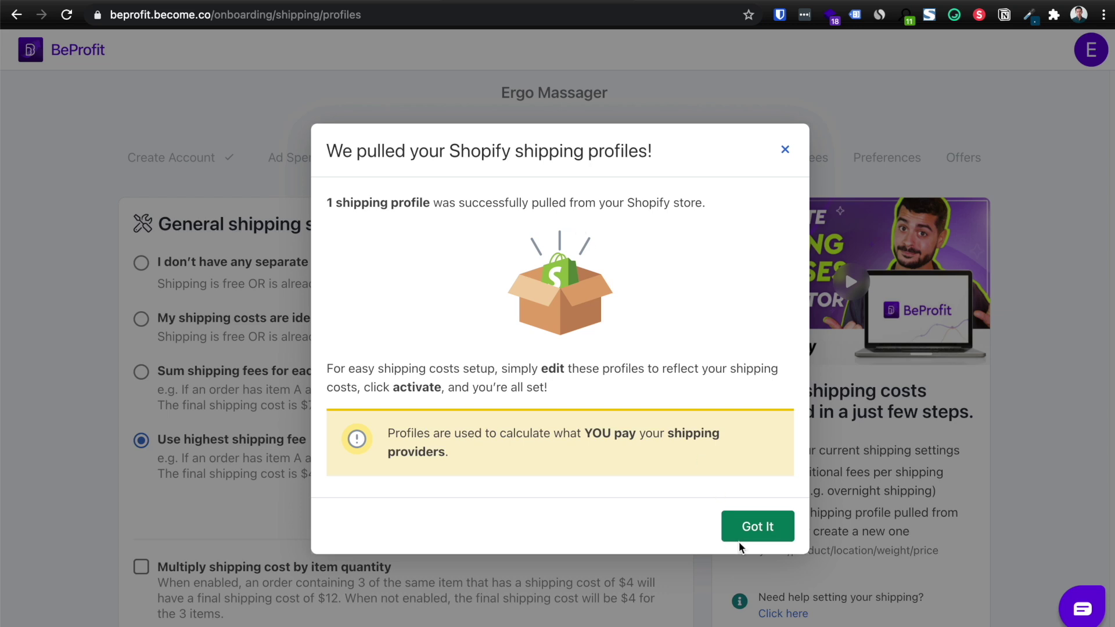
- Dismiss the shipping profiles notice and choose 'I don't have any separate shipping costs'
left_click(749, 529)
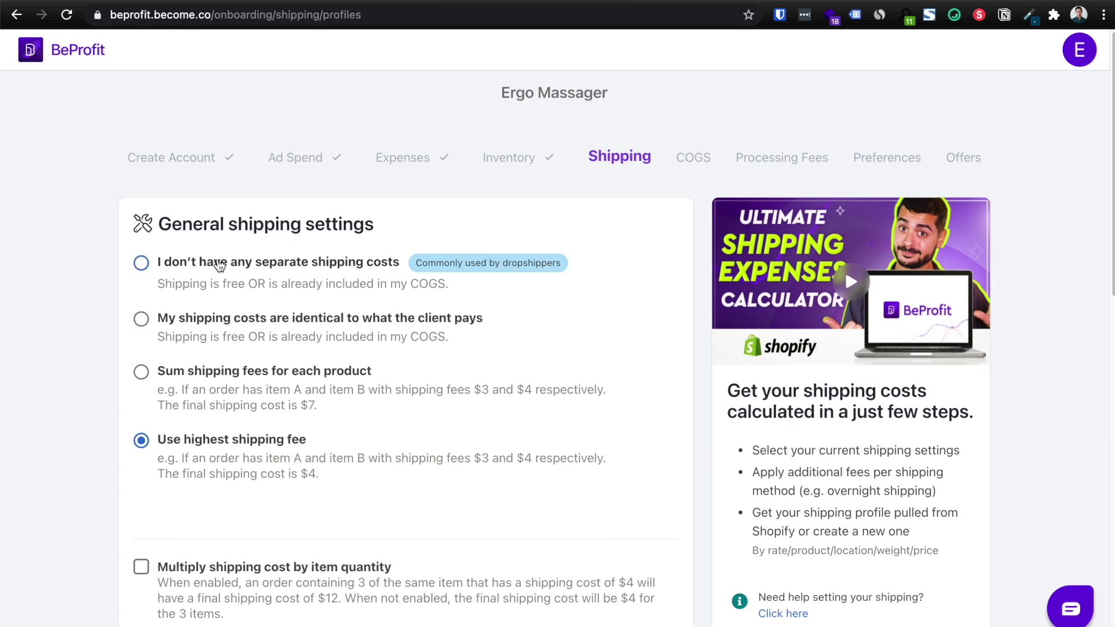
left_click(219, 265)
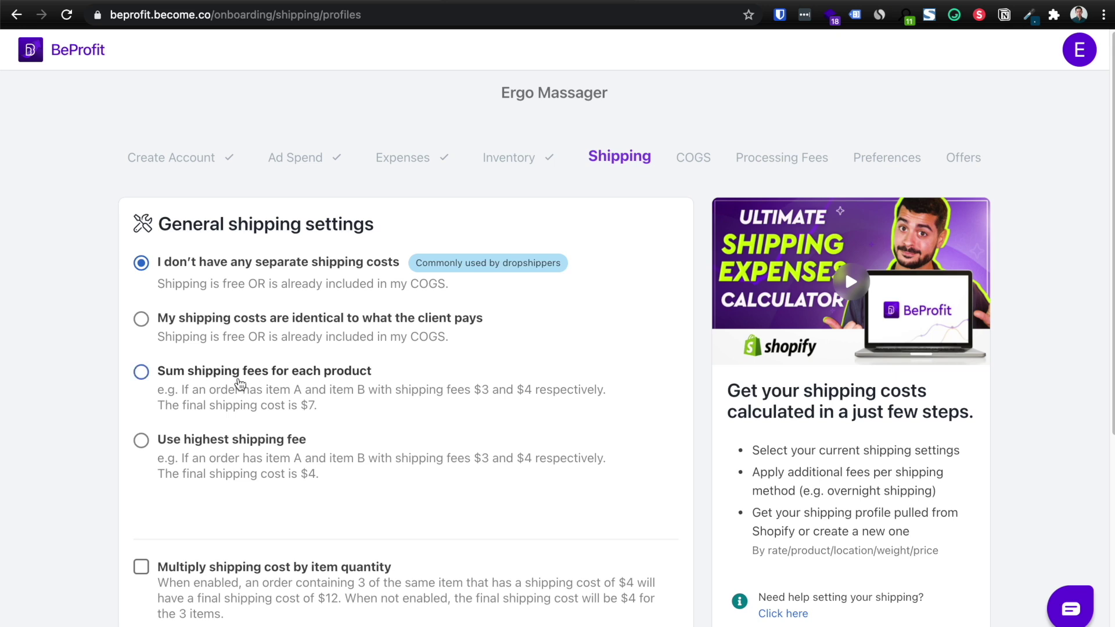
scroll(240, 385, "down", 4)
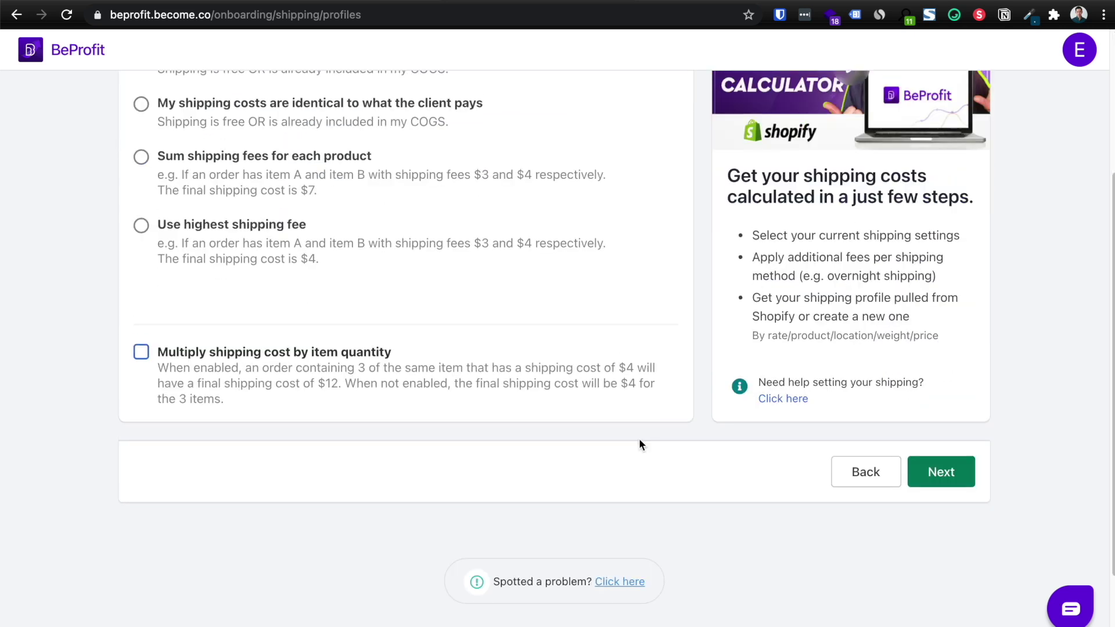
left_click(924, 473)
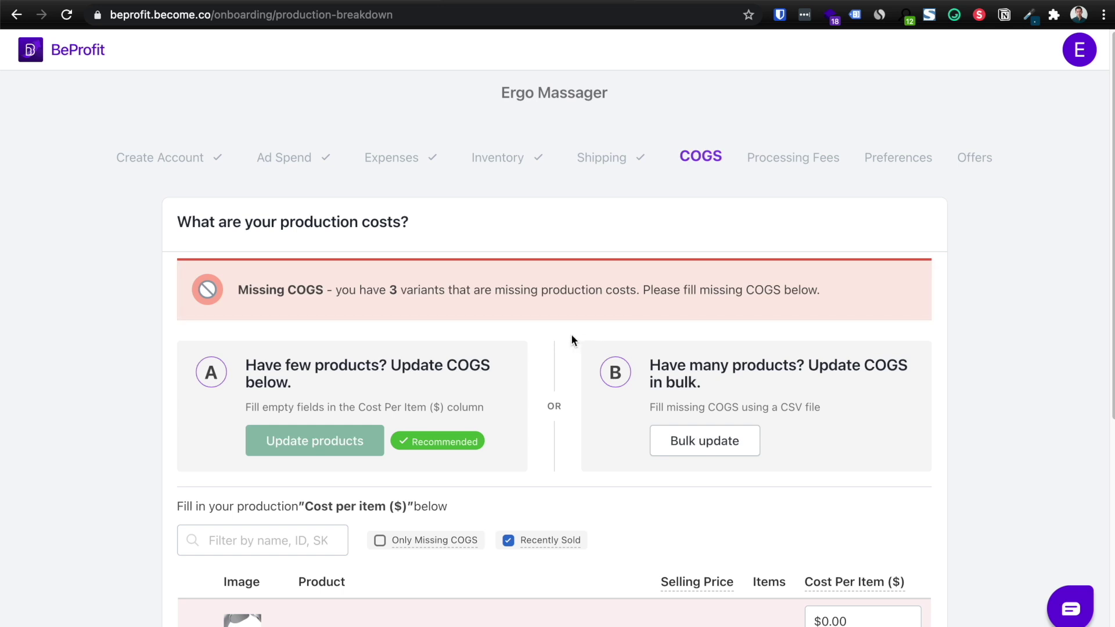
- Enter a cost per item of 20 for Smart Massager and update COGS for its 3 variants
scroll(544, 342, "down", 2)
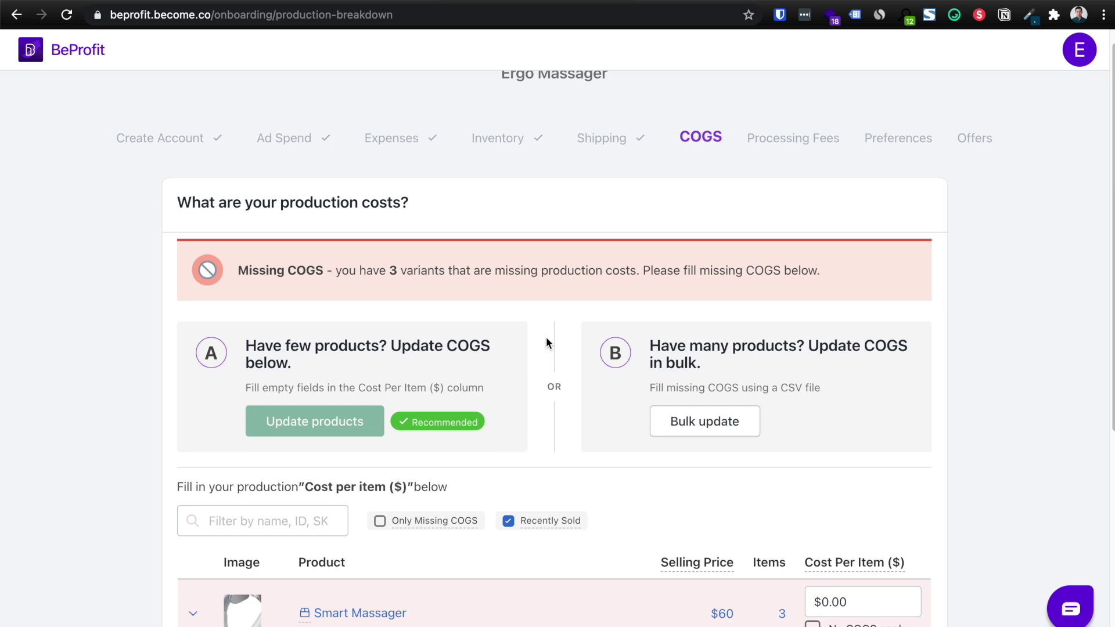
scroll(548, 338, "down", 1)
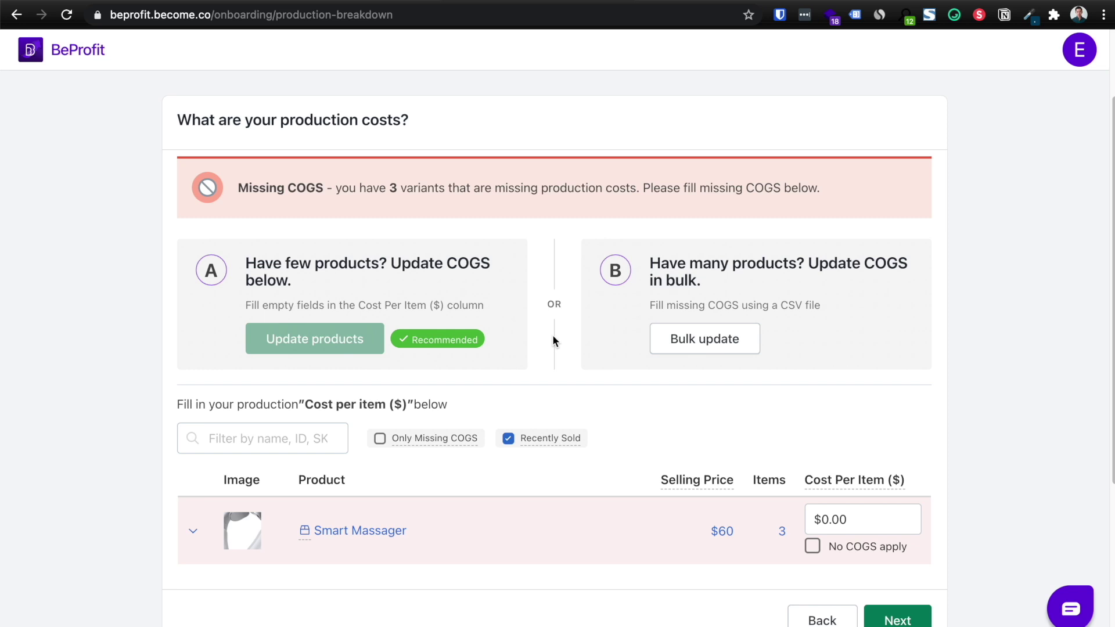
scroll(553, 341, "down", 1)
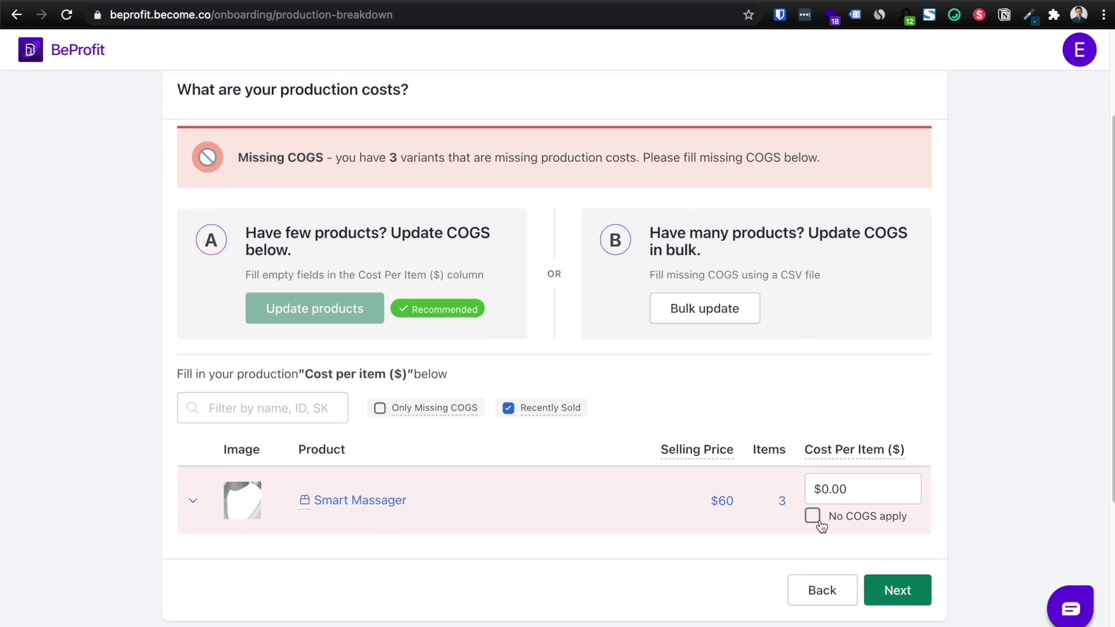
left_click(832, 495)
type("20")
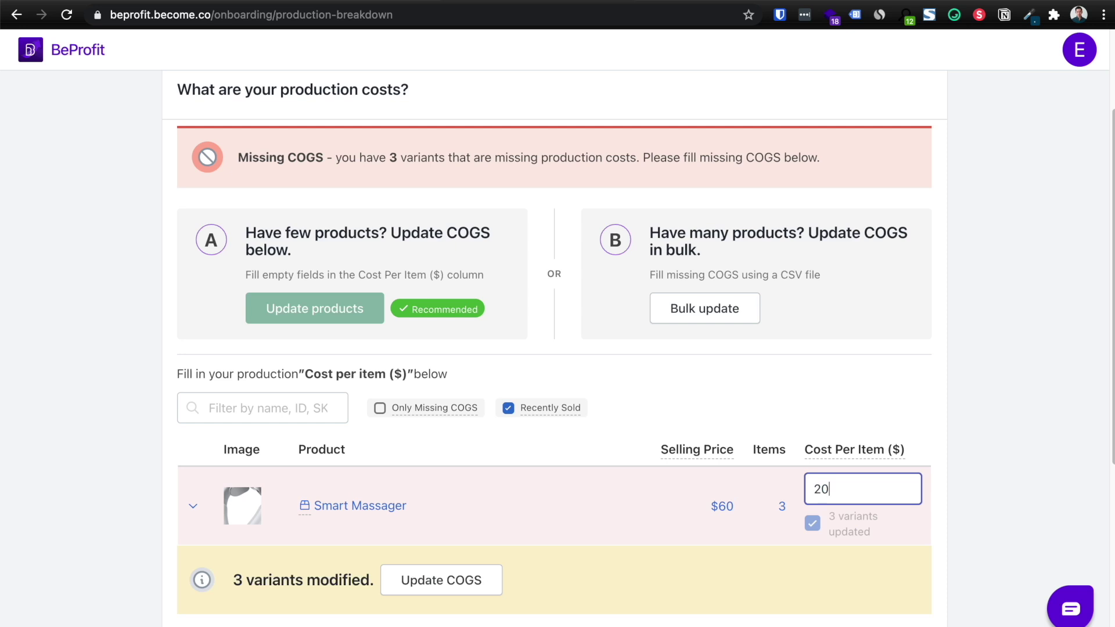
left_click(765, 375)
scroll(697, 407, "down", 3)
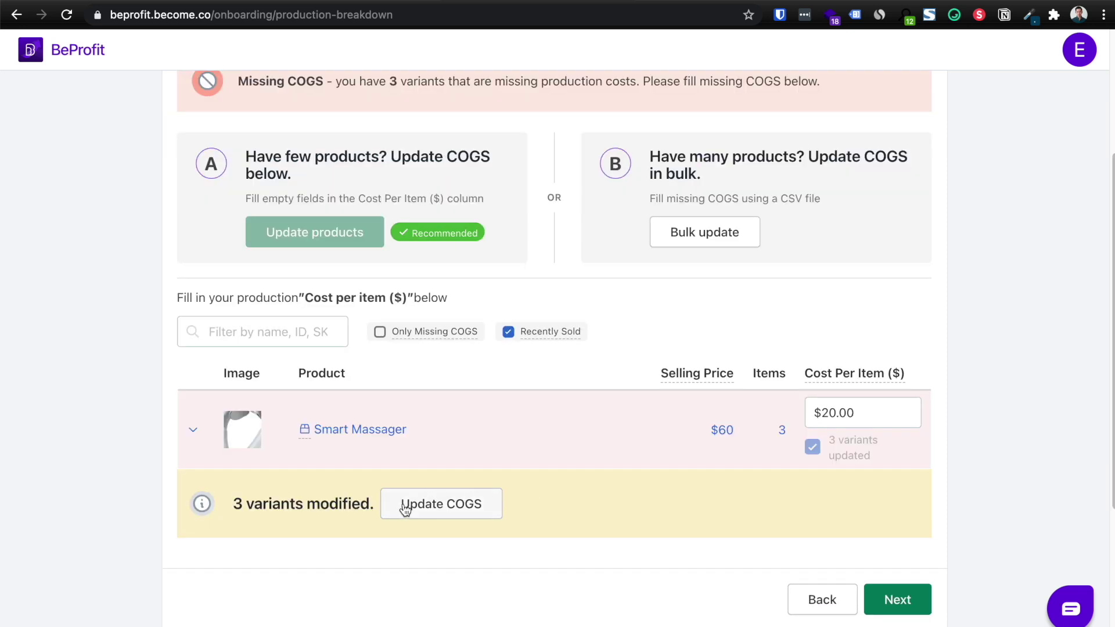
left_click(405, 507)
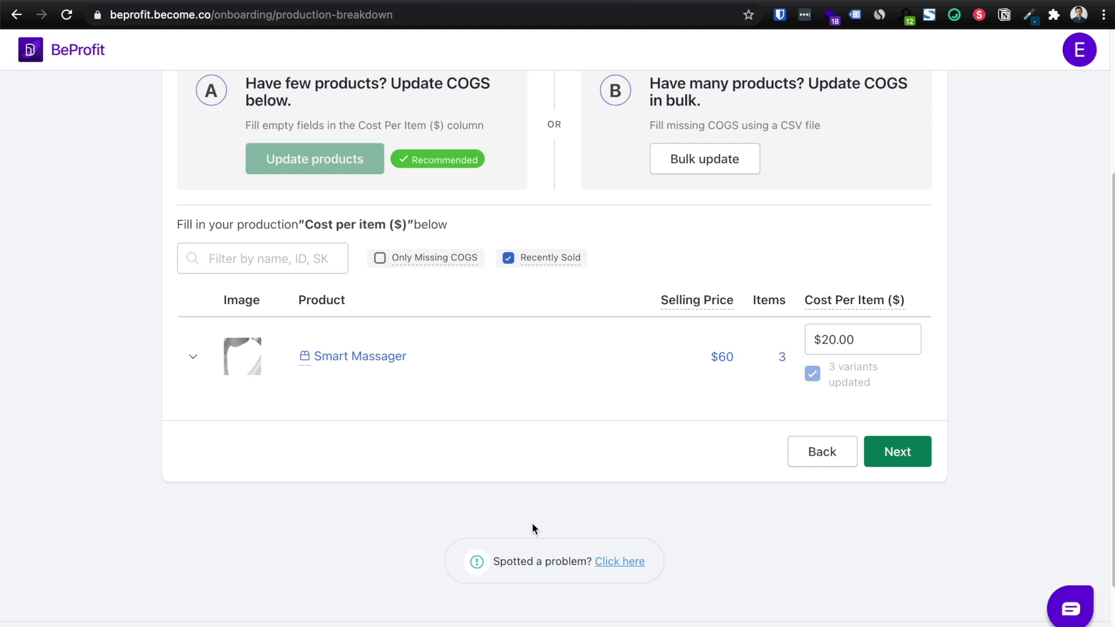
scroll(533, 518, "up", 3)
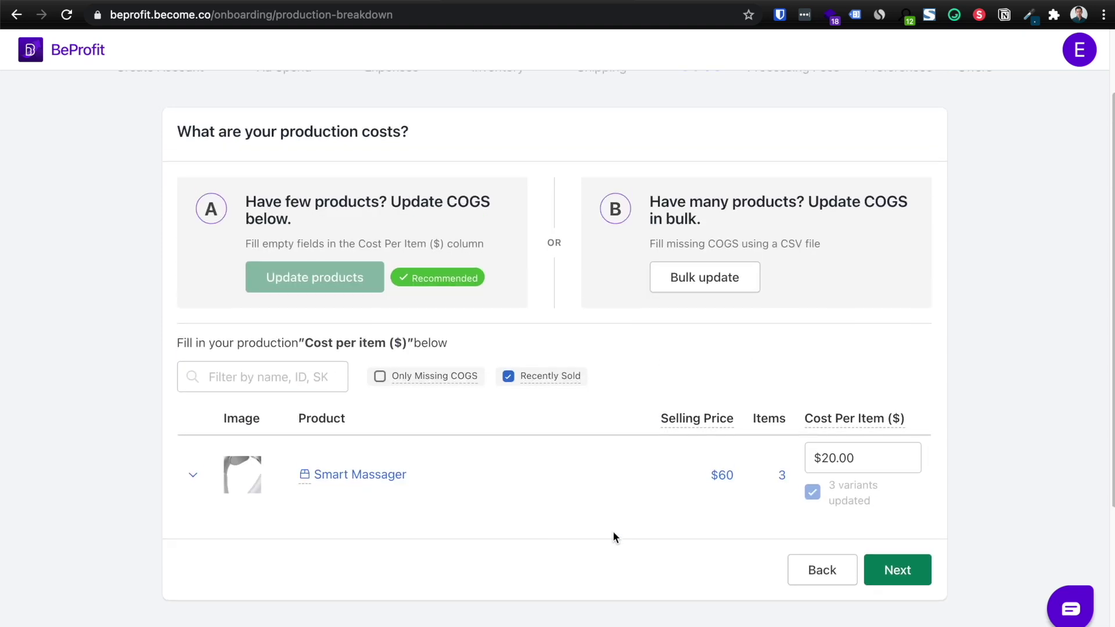
- On Processing Fees, give the Manual gateway 1.6% per transaction and start its fixed fee
left_click(887, 575)
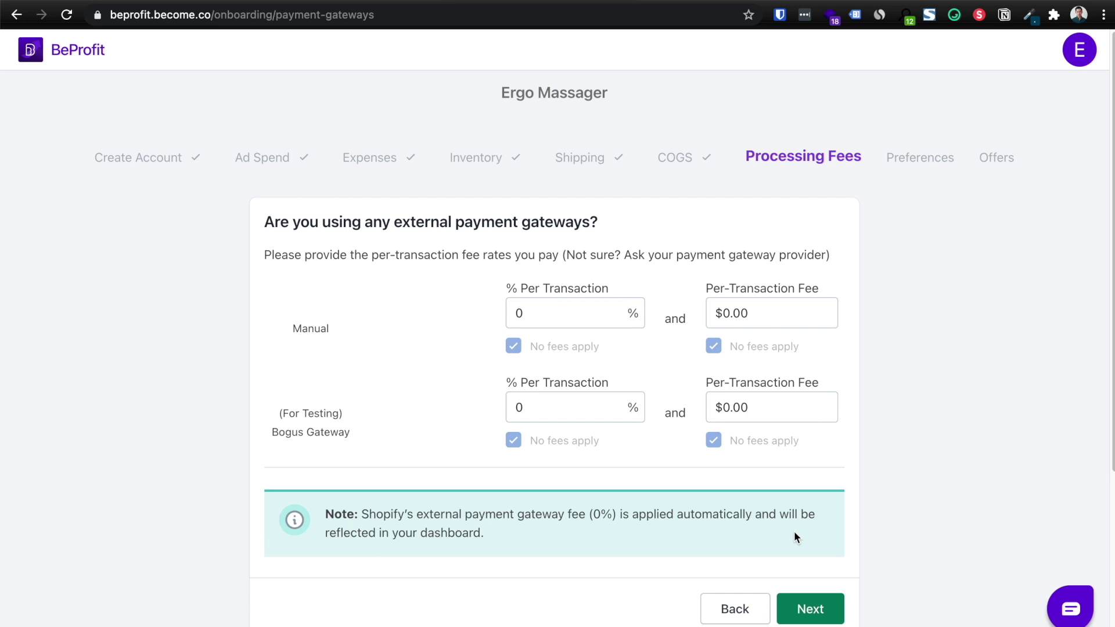
left_click(567, 320)
type("1.6")
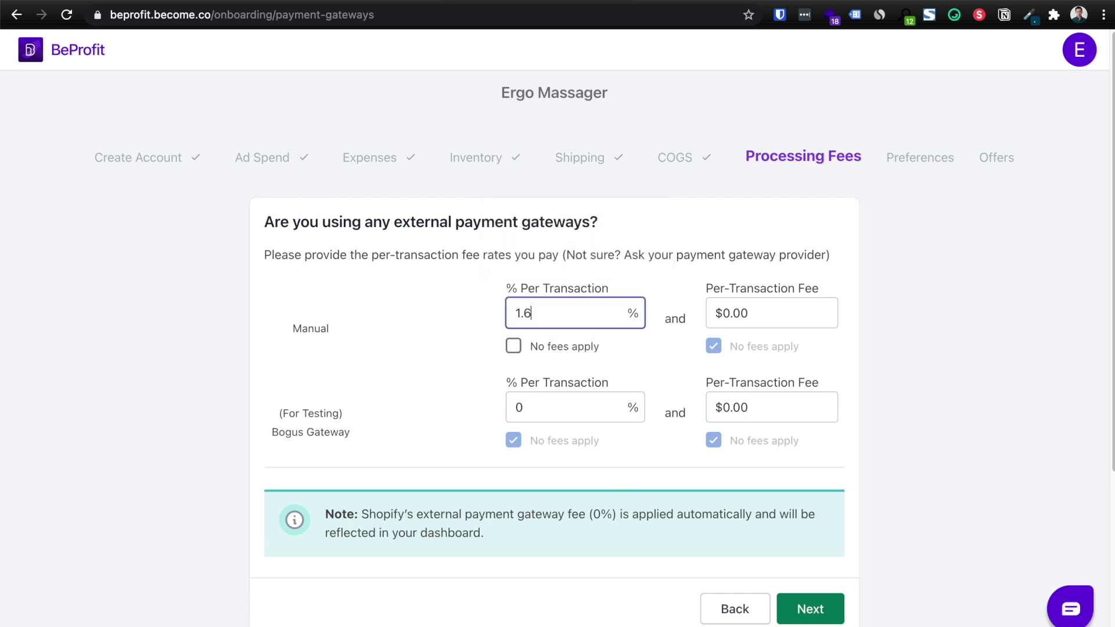
key("Tab")
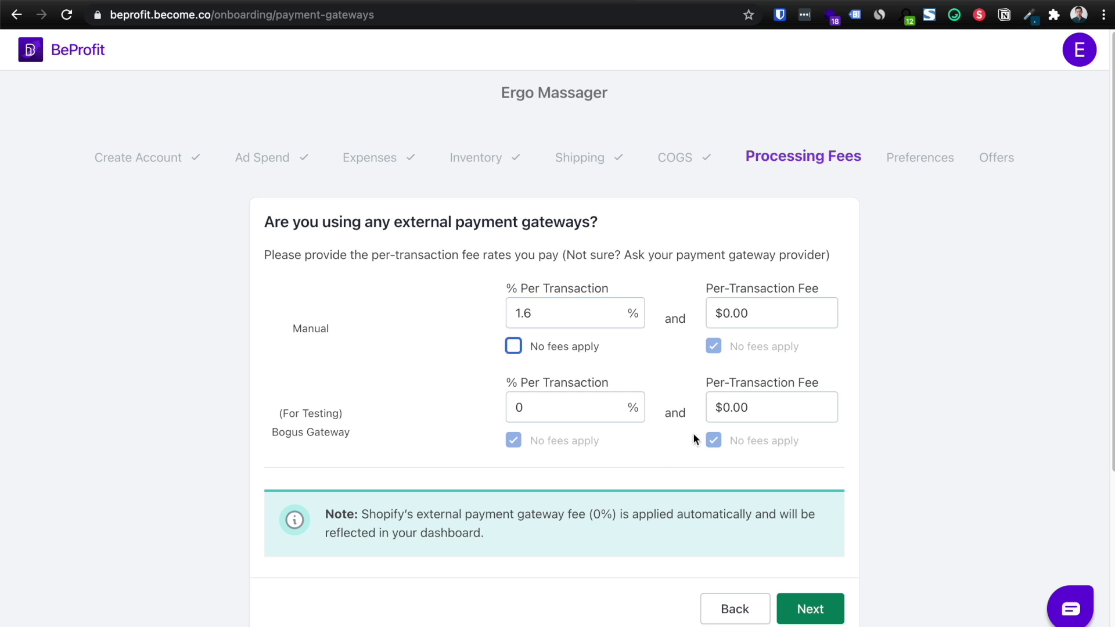
left_click(769, 308)
type("30")
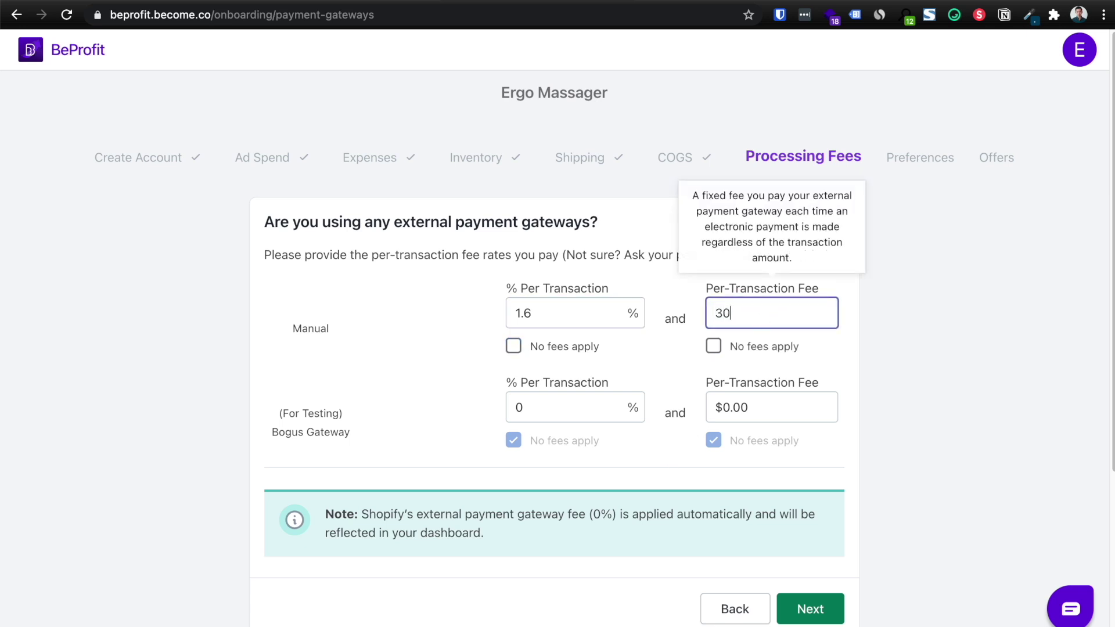
key("BackSpace")
key("BackSpace")
- Set the Manual per-transaction fee to 0.30, then count refunds by order date
type("0.30")
key("Return")
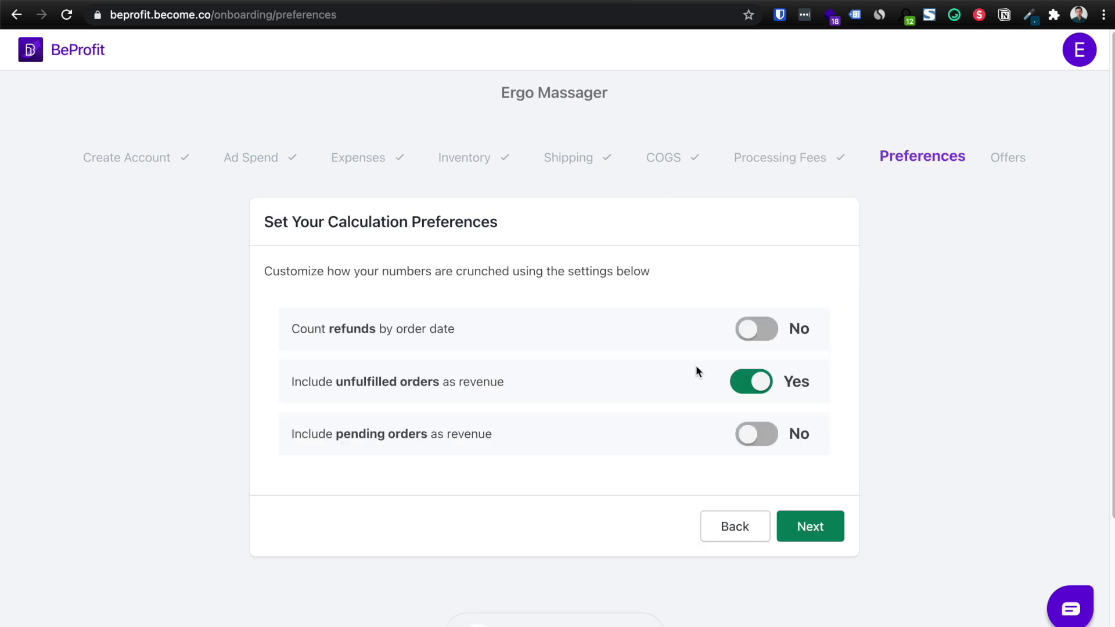
left_click(749, 331)
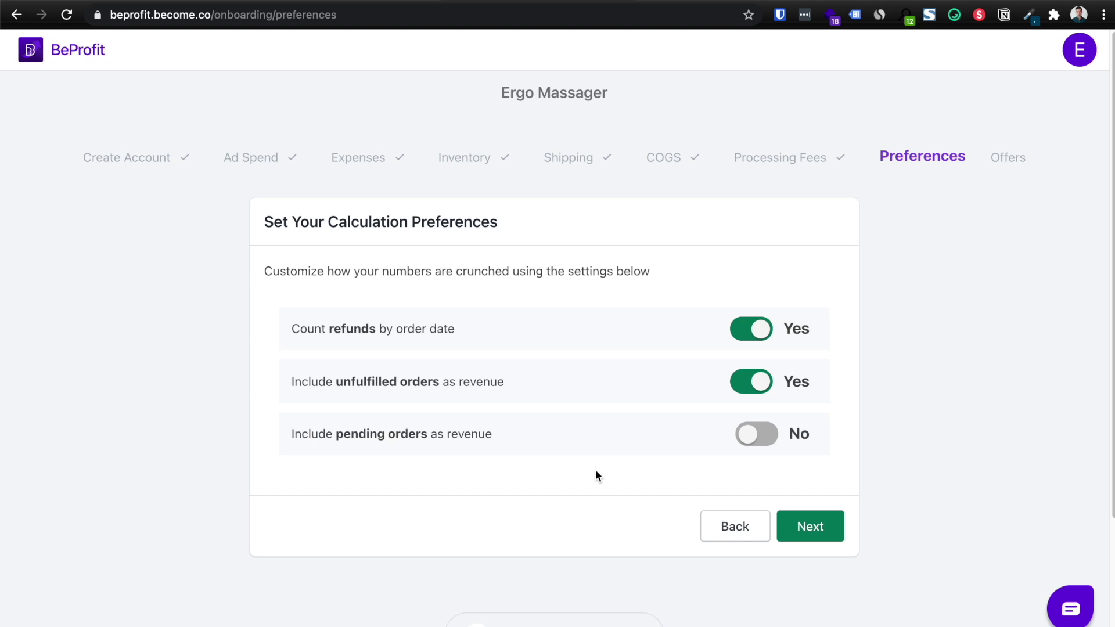
left_click(811, 526)
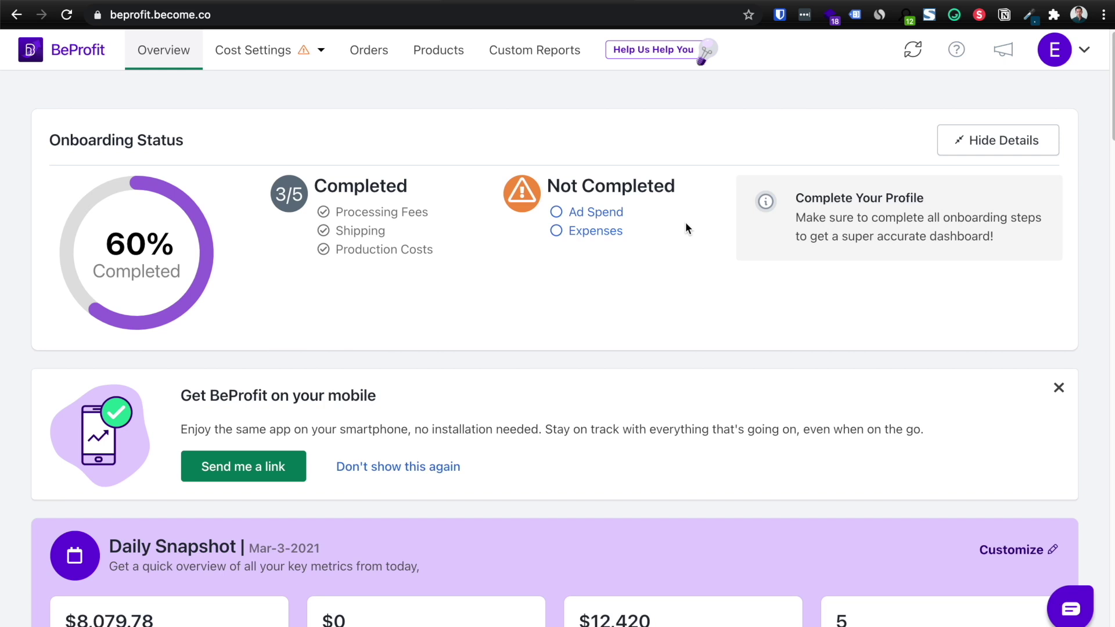
- On the Overview dashboard, open Customize on the Daily Snapshot card
scroll(685, 227, "down", 5)
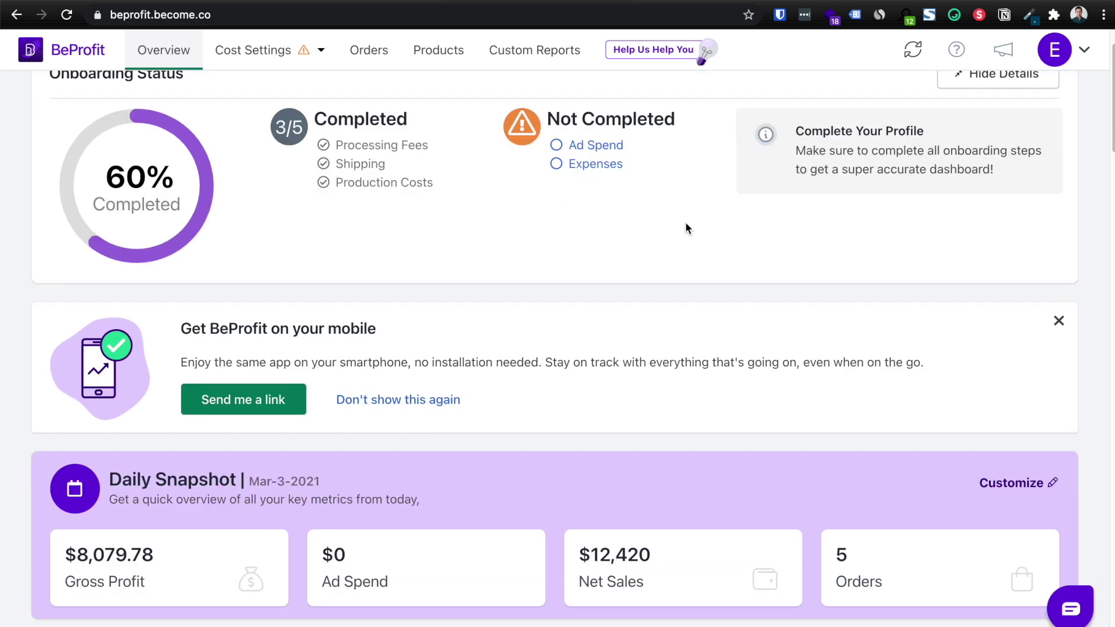
scroll(613, 257, "down", 3)
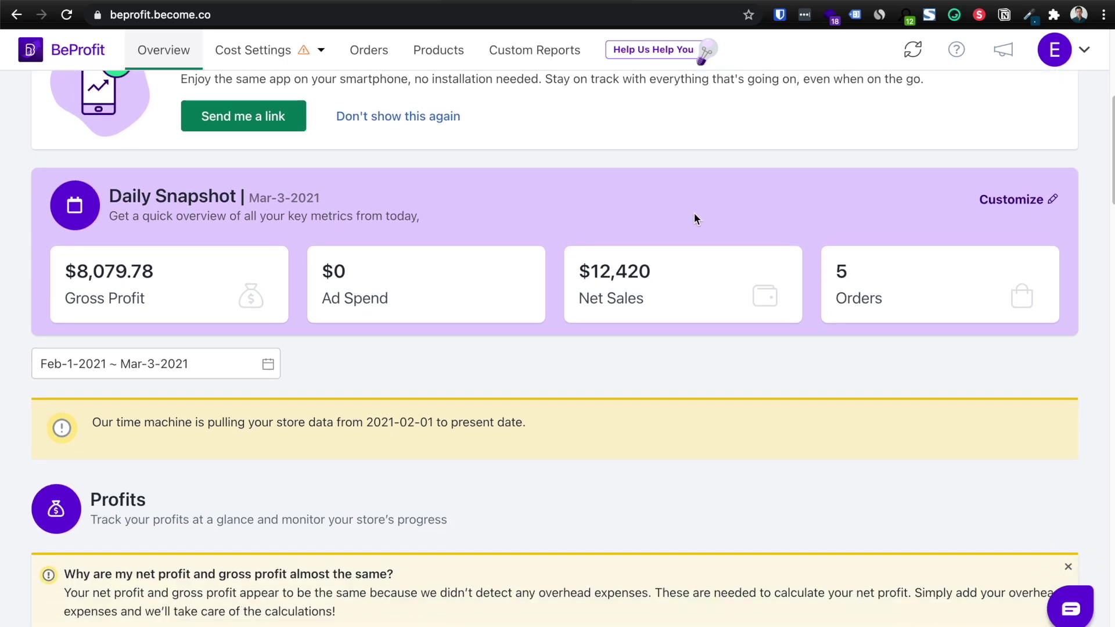
left_click(1039, 200)
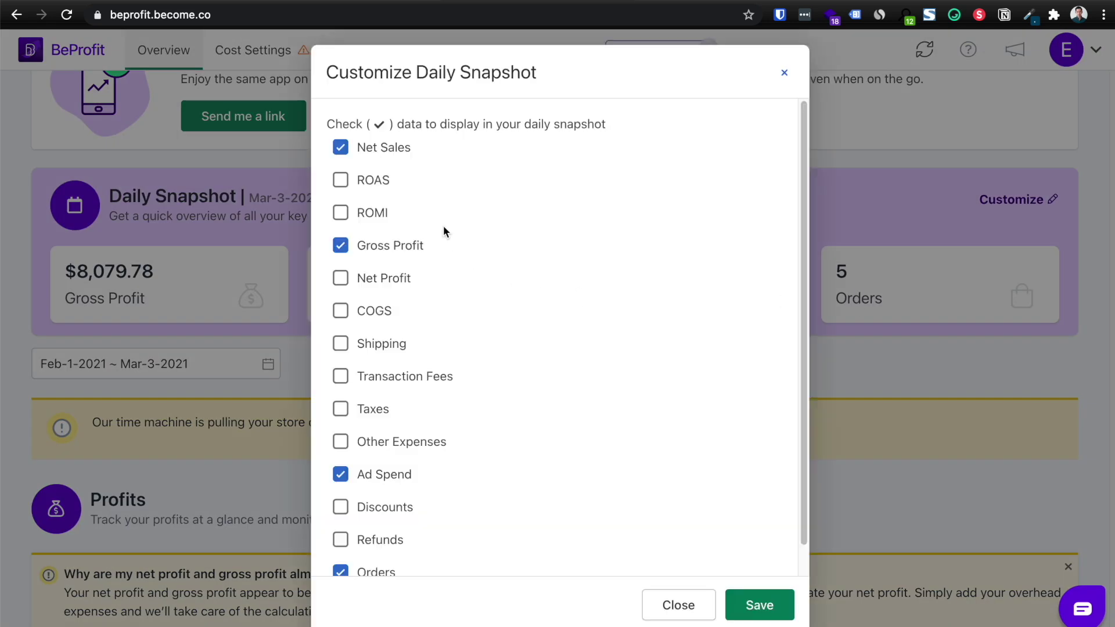
- Tick ROAS among the Daily Snapshot metrics and save the selection
left_click(370, 181)
scroll(473, 370, "down", 1)
scroll(473, 366, "down", 2)
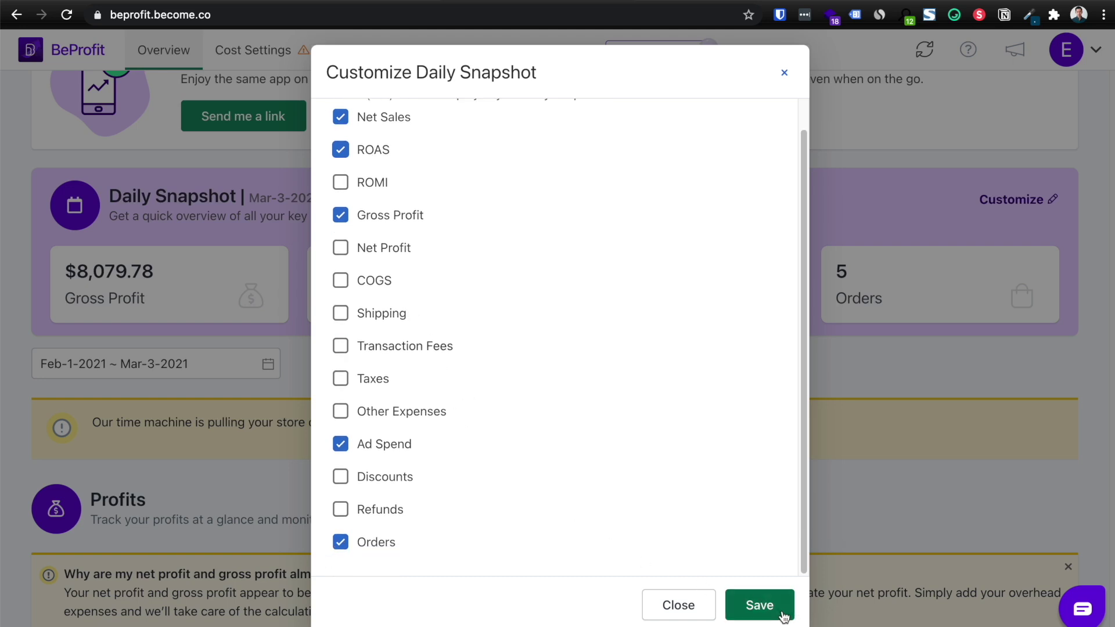
left_click(760, 607)
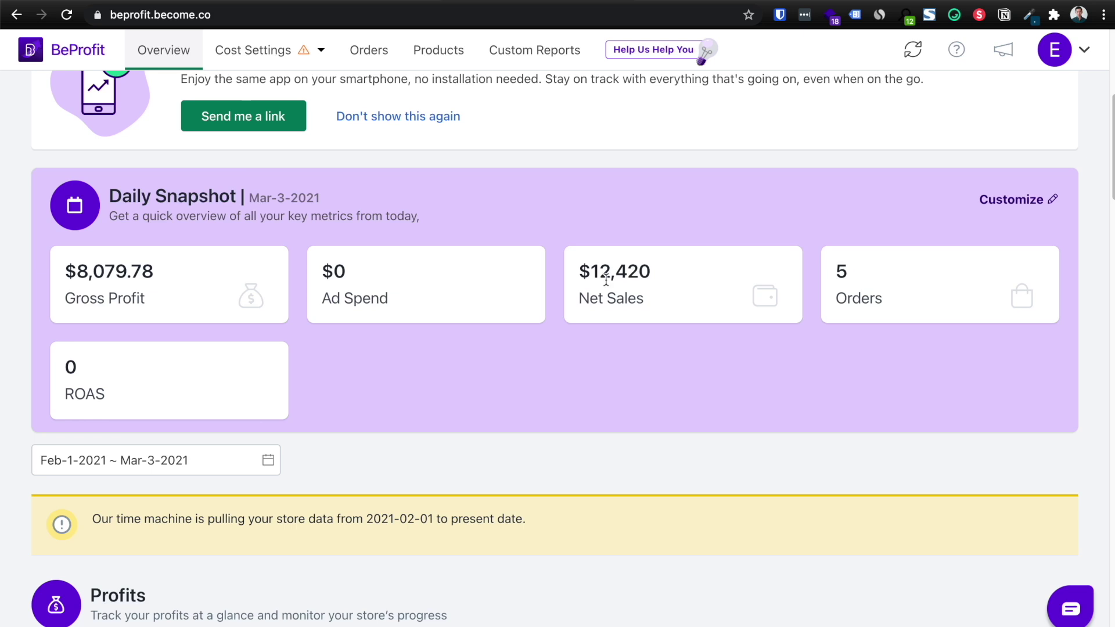
scroll(523, 288, "up", 1)
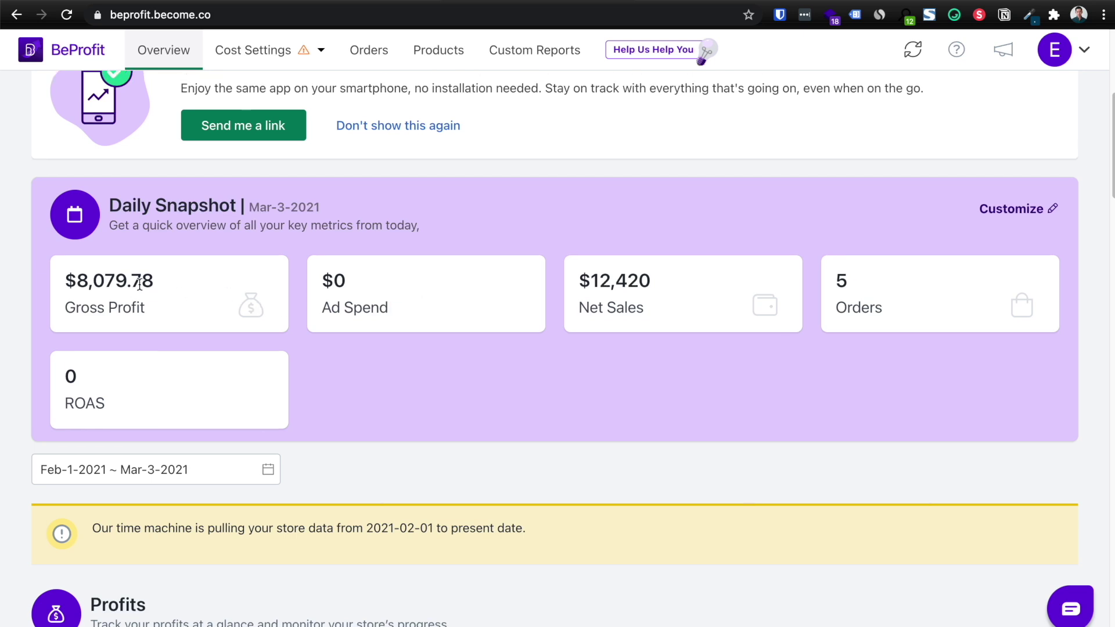
scroll(139, 284, "up", 3)
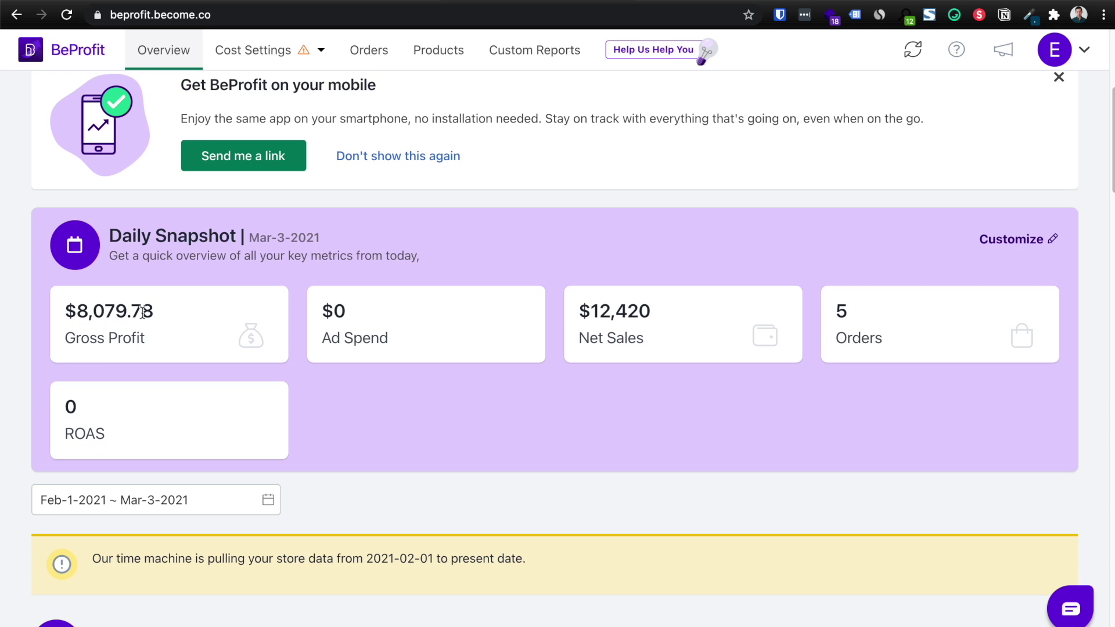
scroll(143, 313, "up", 2)
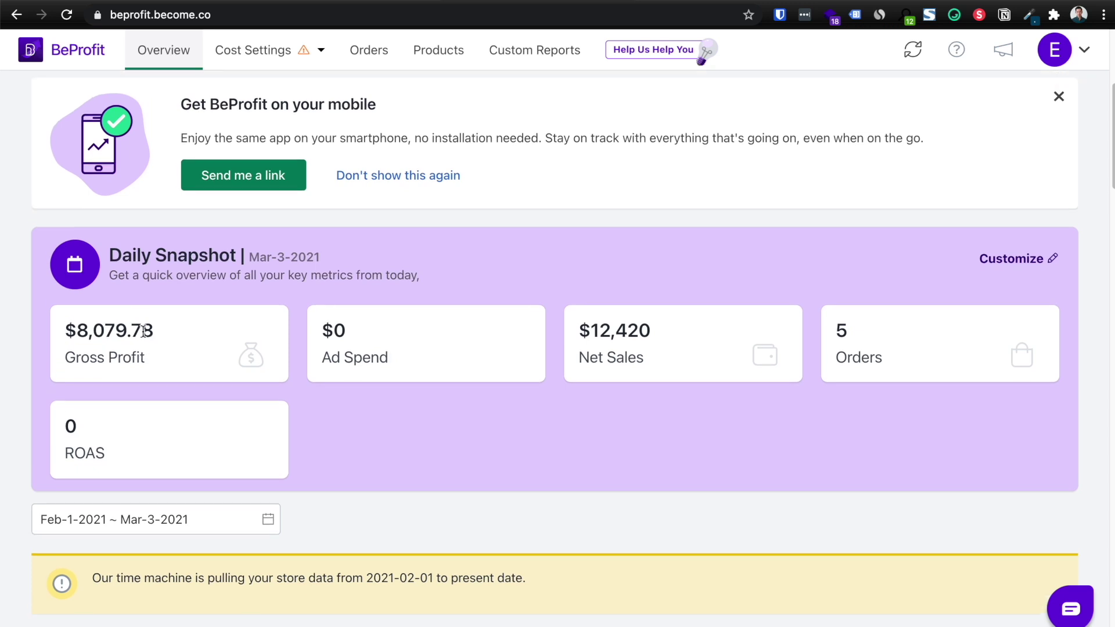
scroll(142, 330, "down", 3)
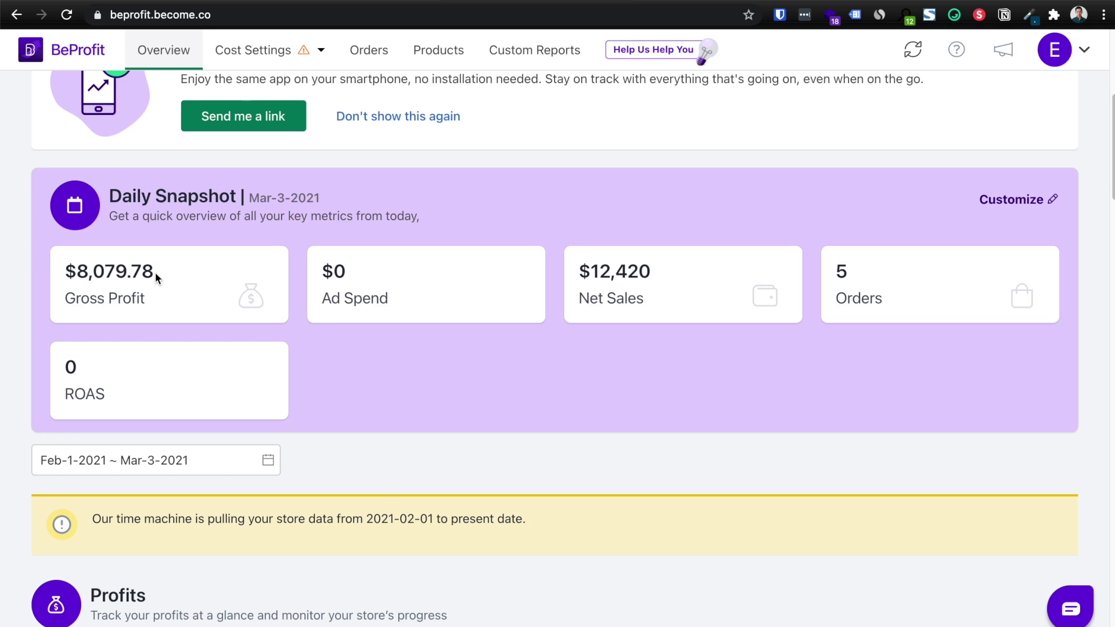
scroll(155, 273, "down", 2)
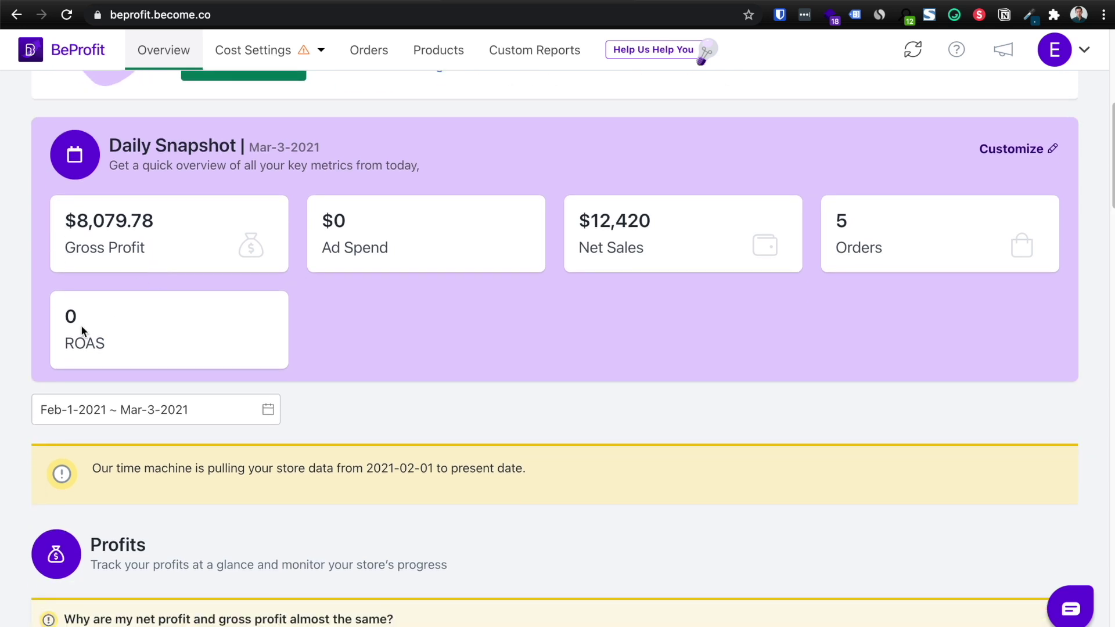
scroll(408, 228, "down", 10)
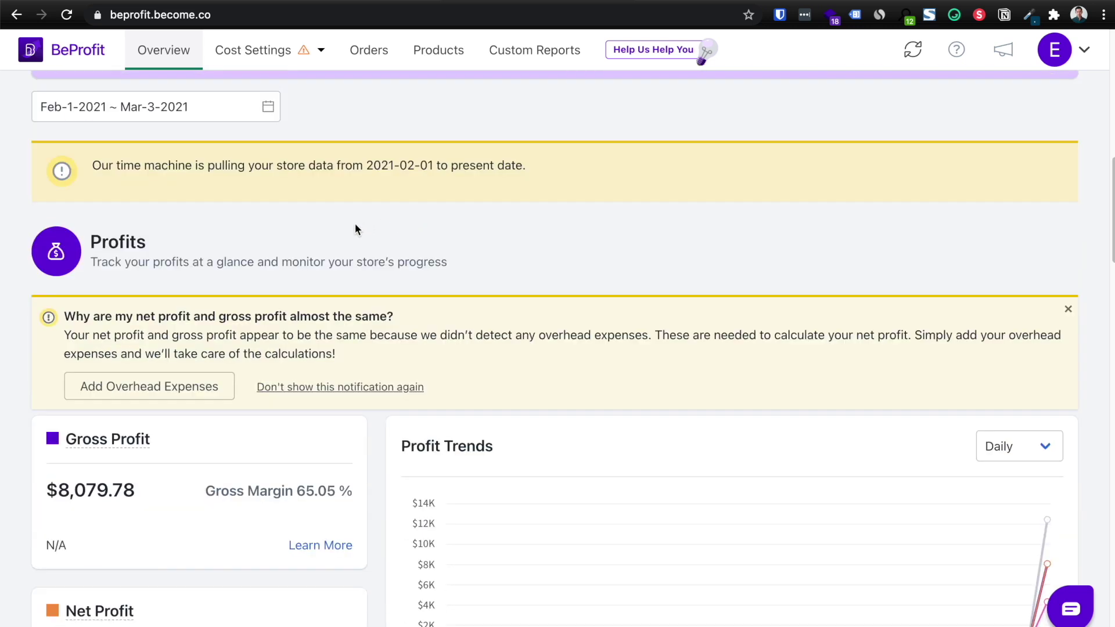
scroll(355, 229, "down", 1)
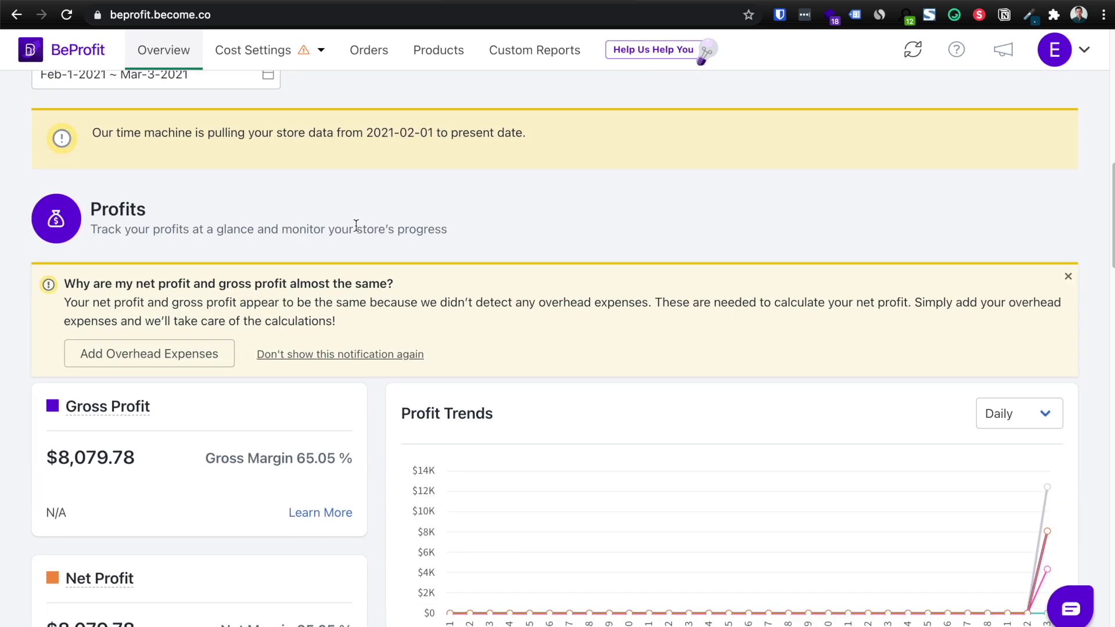
scroll(356, 227, "down", 3)
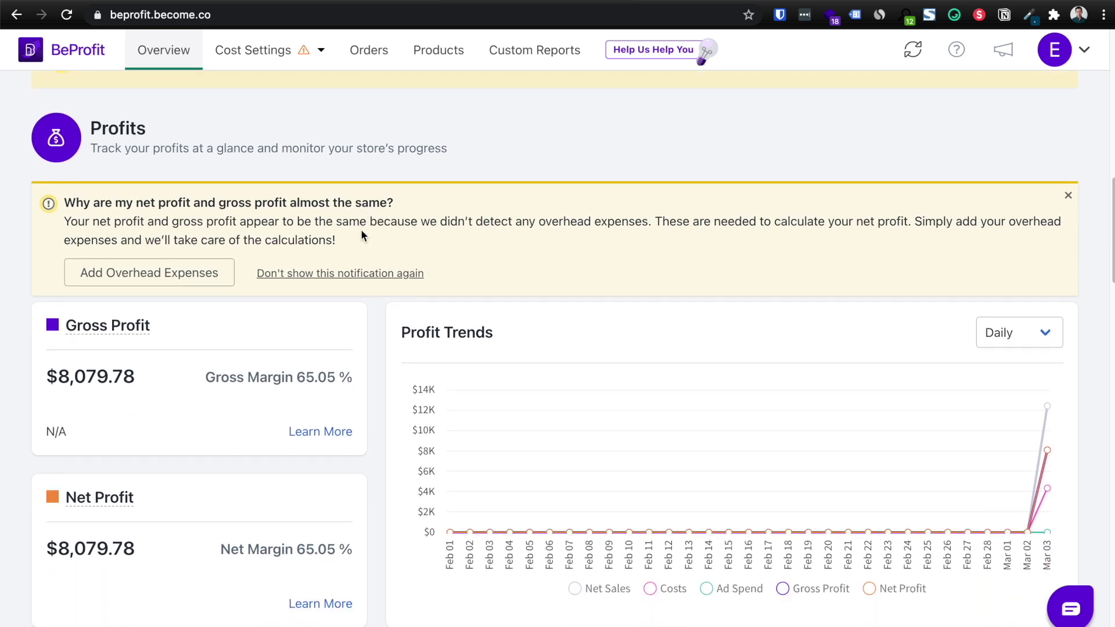
scroll(362, 232, "down", 2)
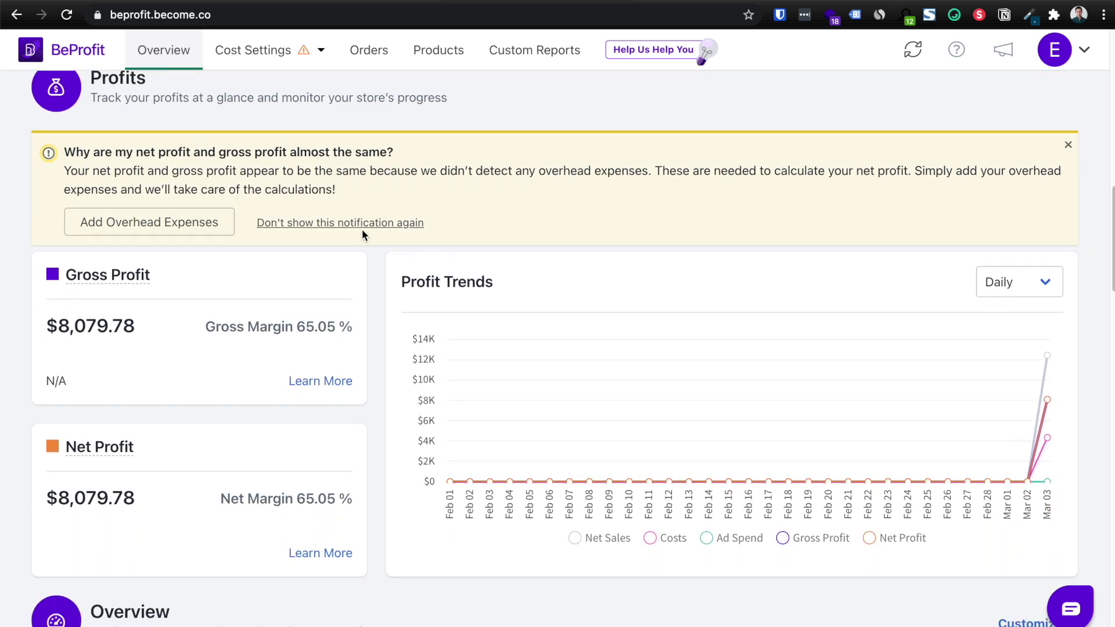
scroll(361, 232, "down", 2)
scroll(184, 381, "down", 5)
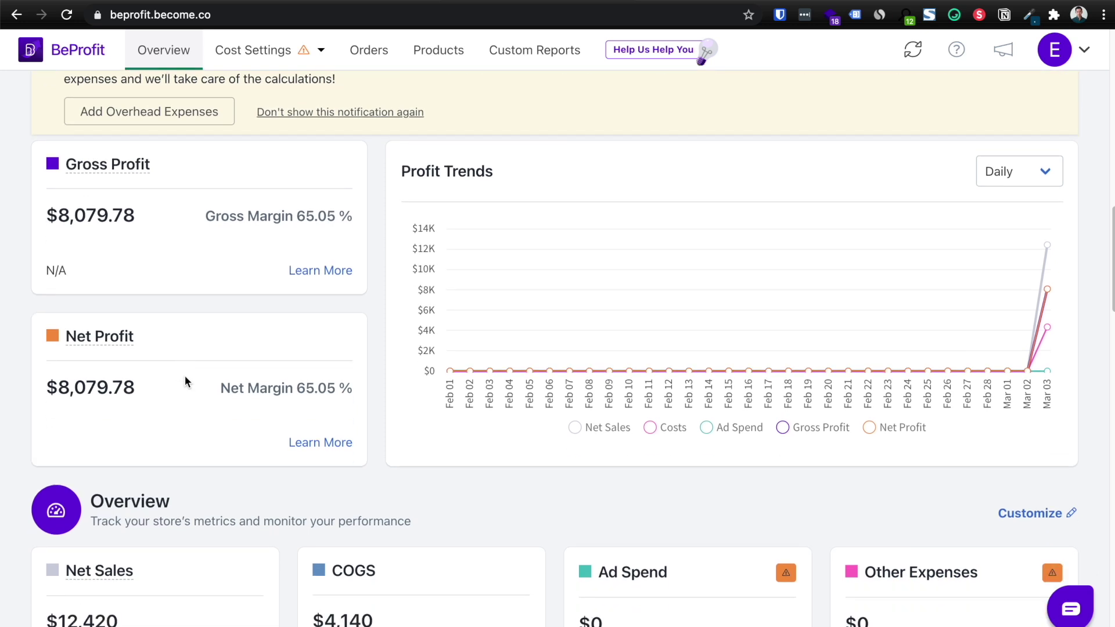
scroll(185, 377, "down", 7)
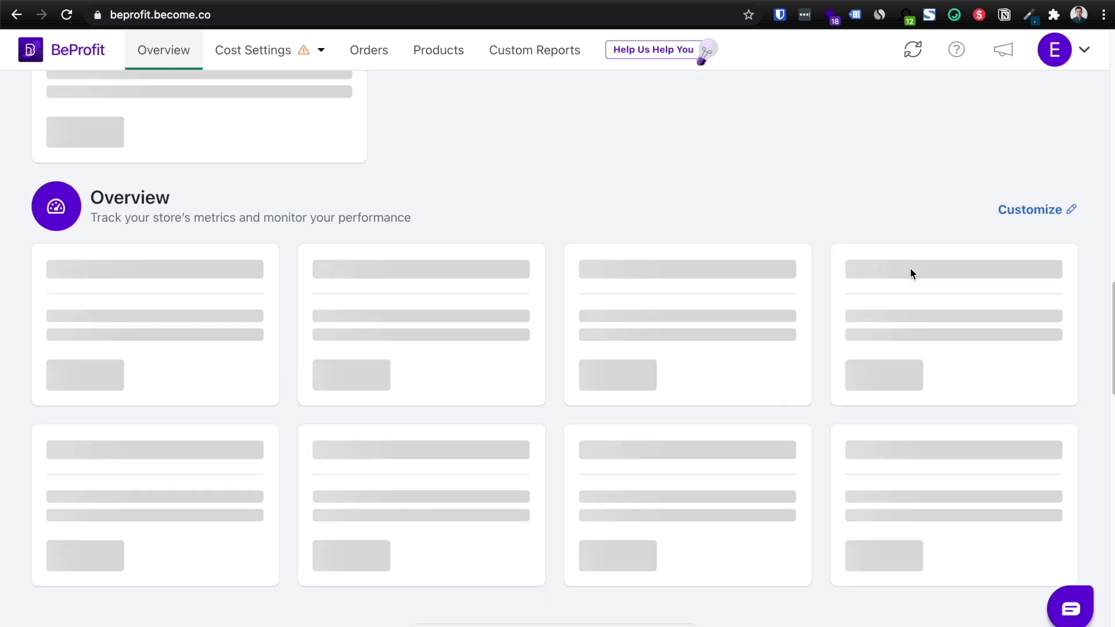
scroll(846, 469, "down", 1)
scroll(904, 426, "down", 3)
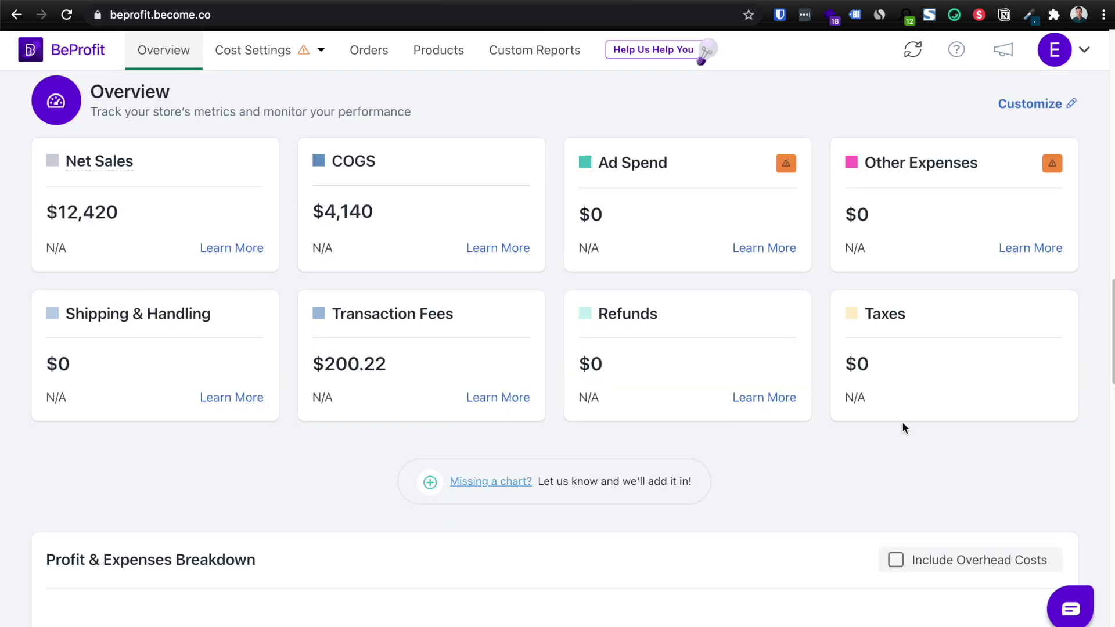
scroll(823, 328, "up", 1)
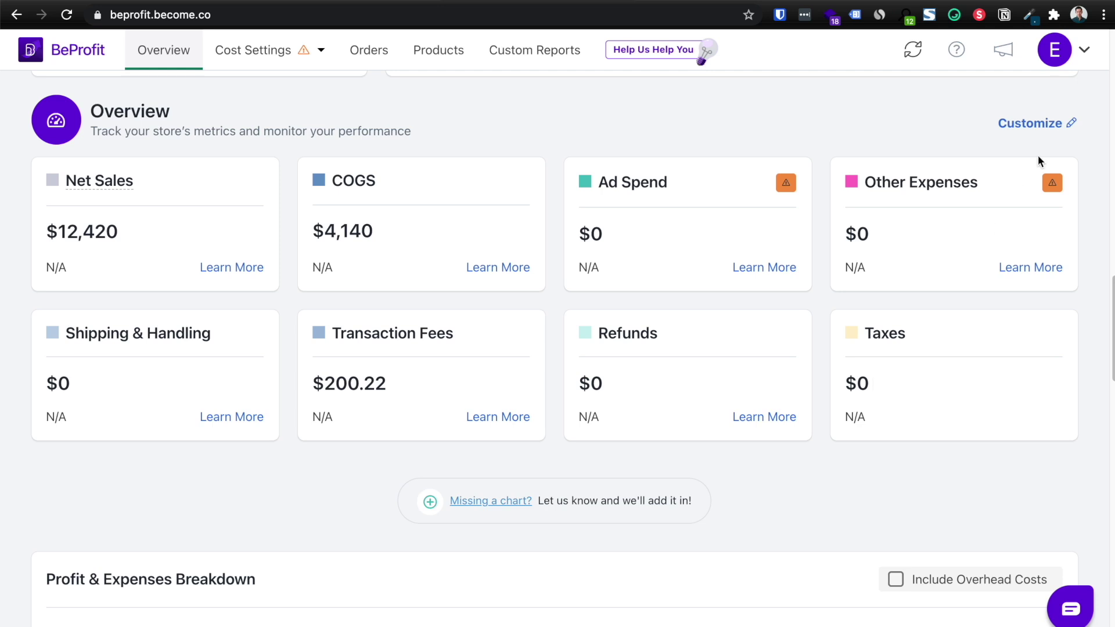
left_click(1084, 50)
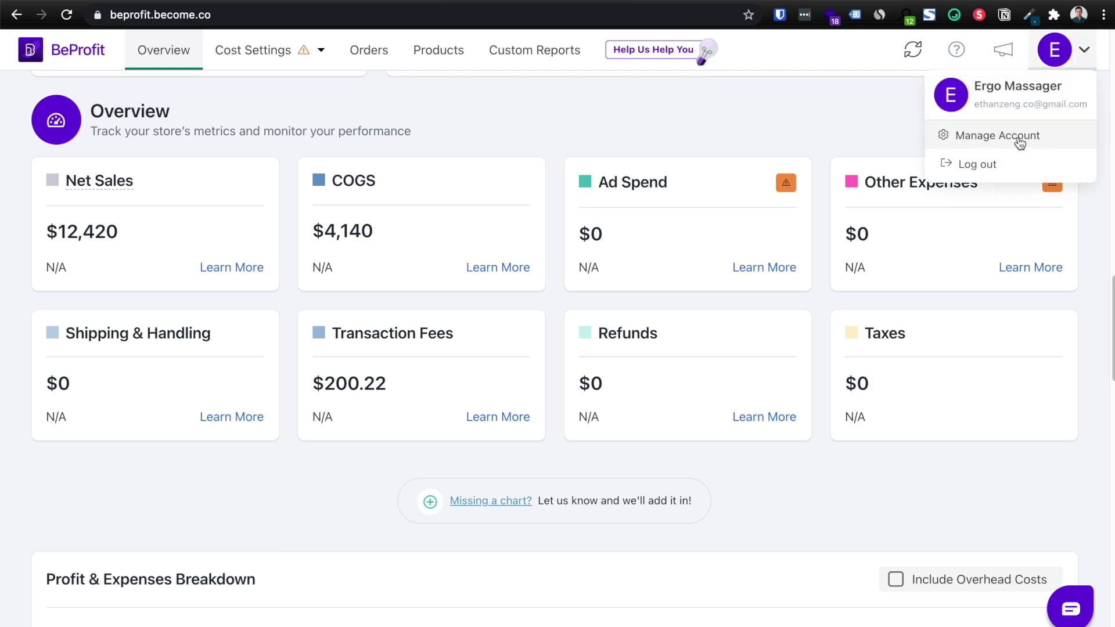
left_click(818, 111)
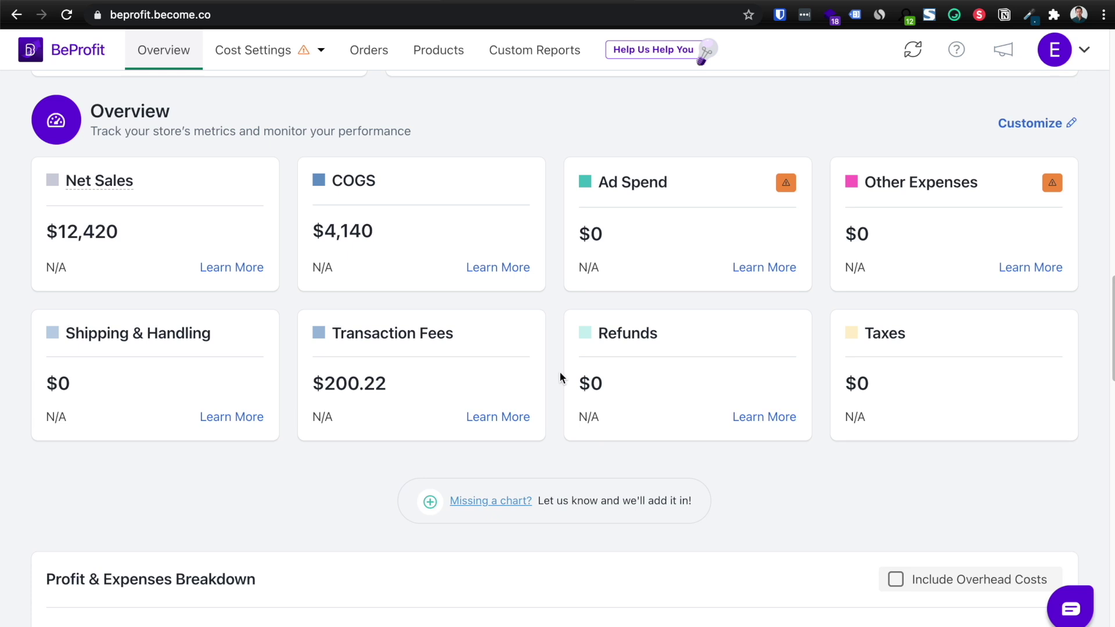
scroll(561, 377, "down", 8)
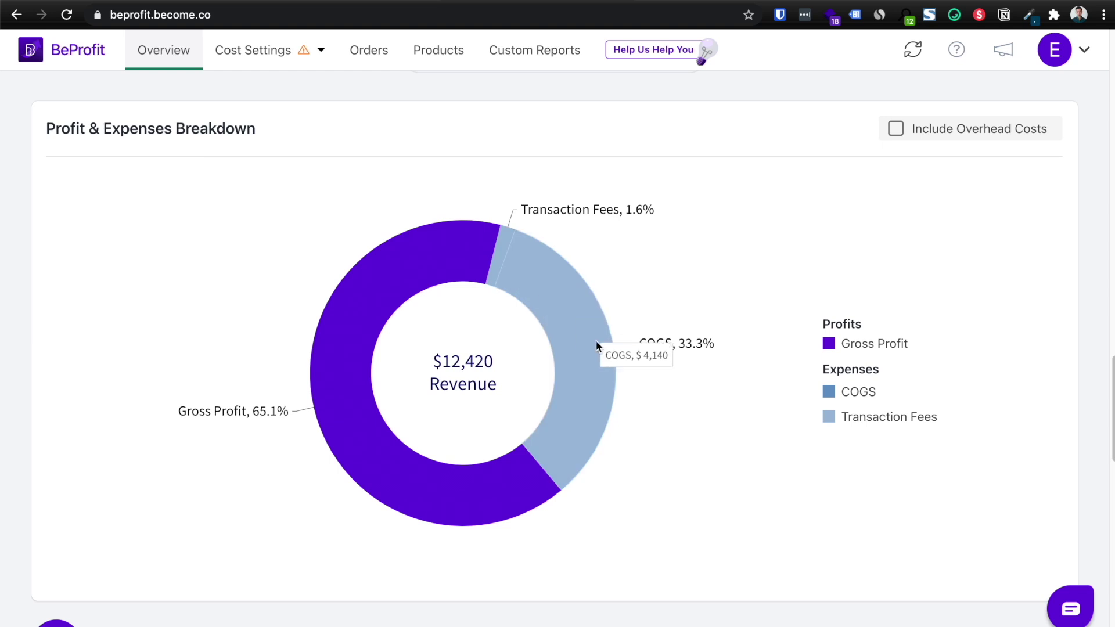
scroll(597, 366, "down", 5)
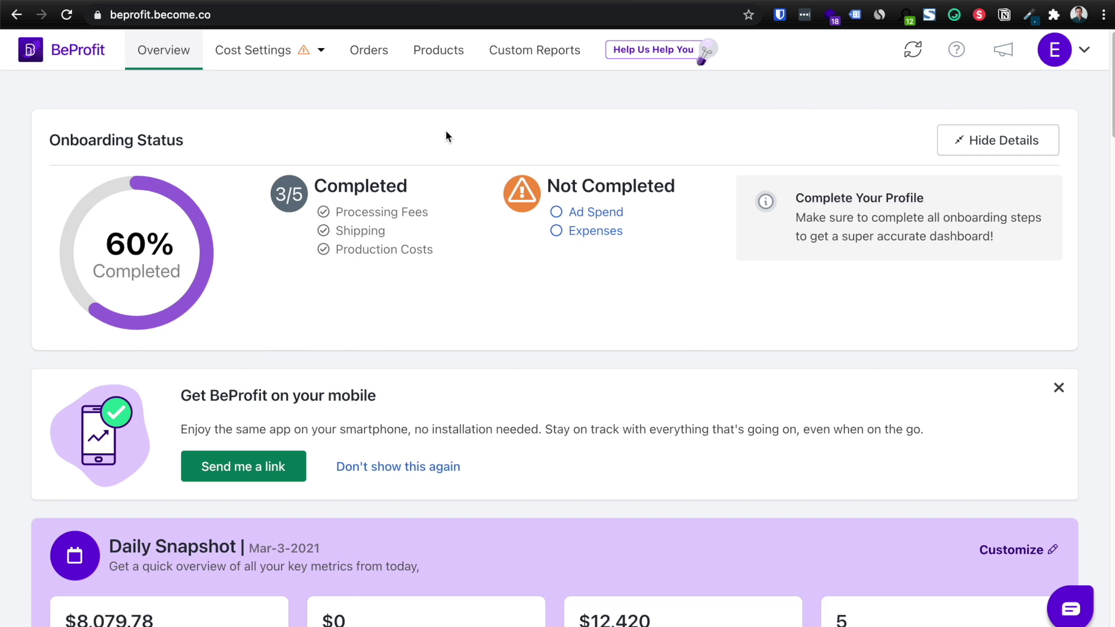
scroll(446, 137, "down", 3)
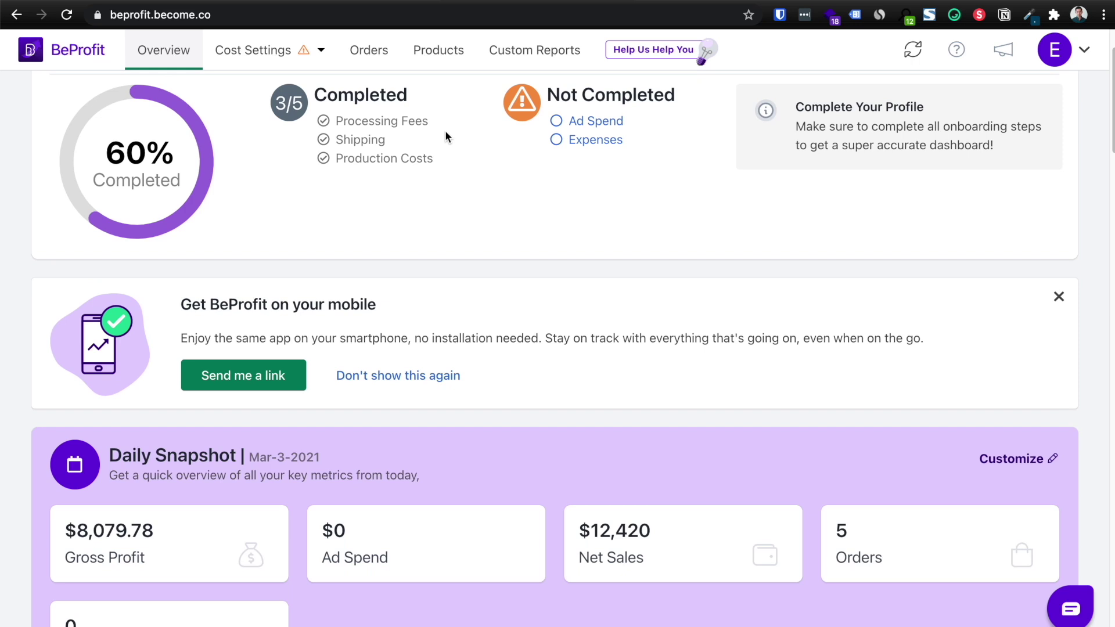
scroll(445, 136, "down", 5)
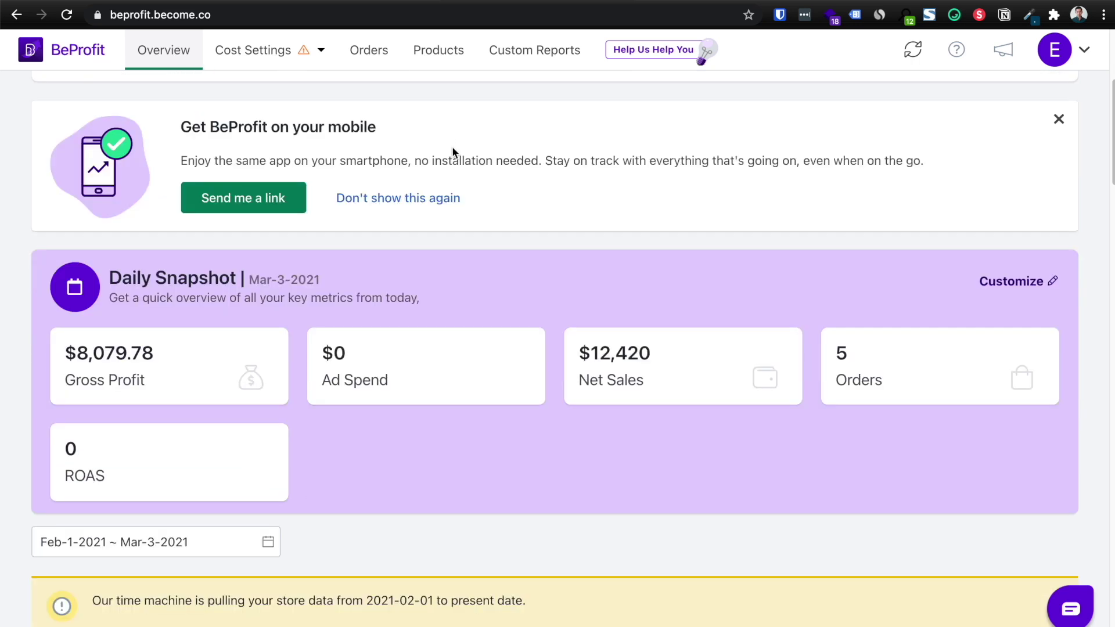
scroll(452, 155, "down", 10)
scroll(450, 154, "down", 20)
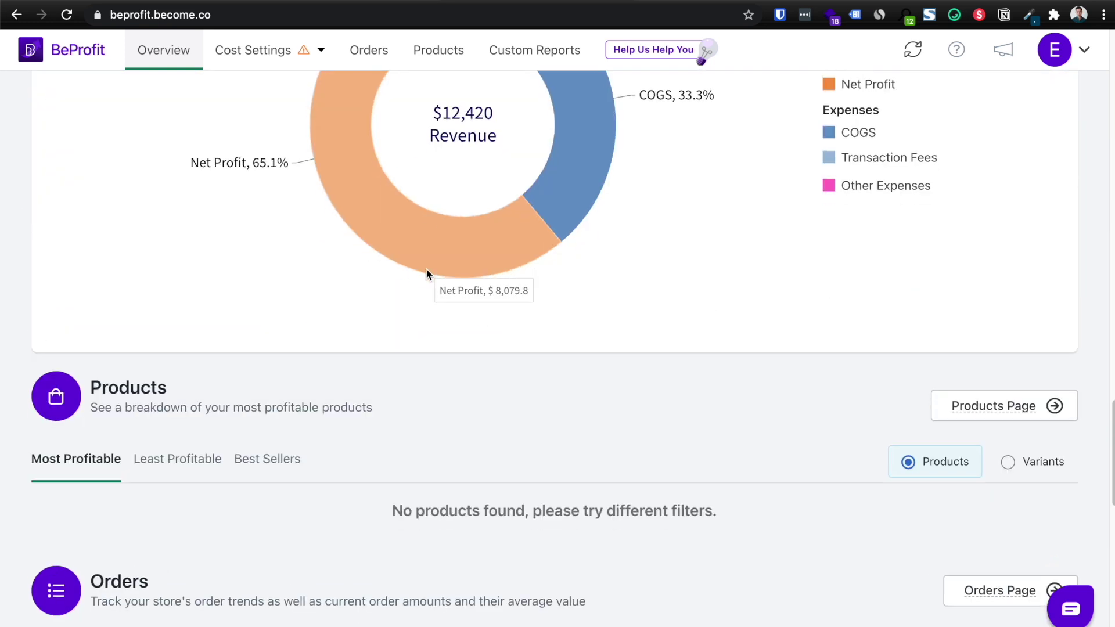
scroll(426, 282, "up", 20)
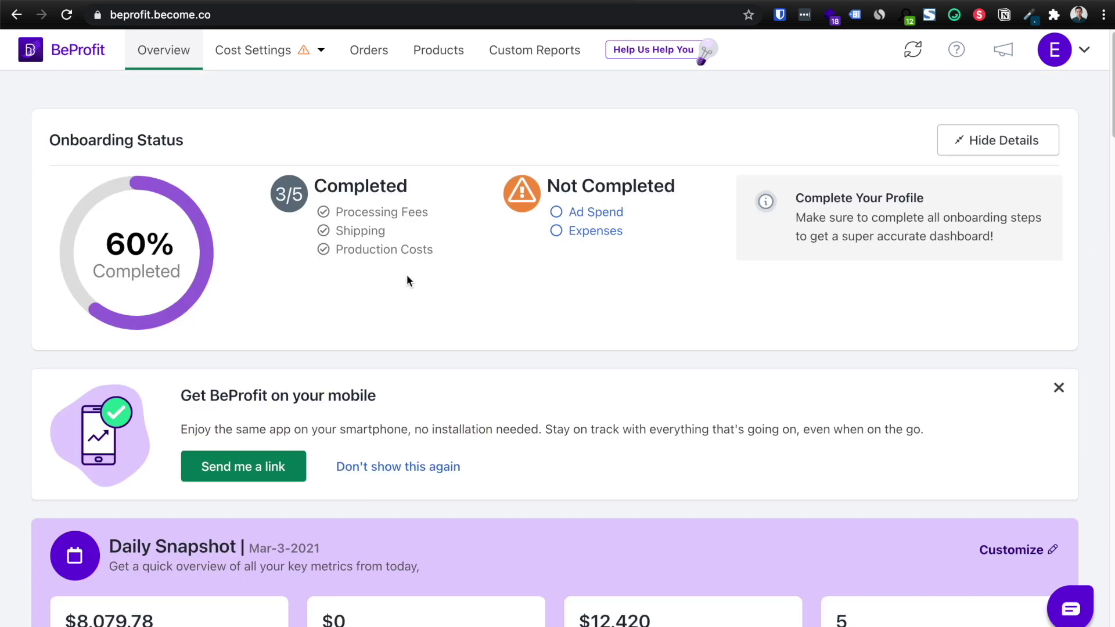
- Switch to the Orders page to review its net revenue, COGS and gross profit cards
left_click(369, 50)
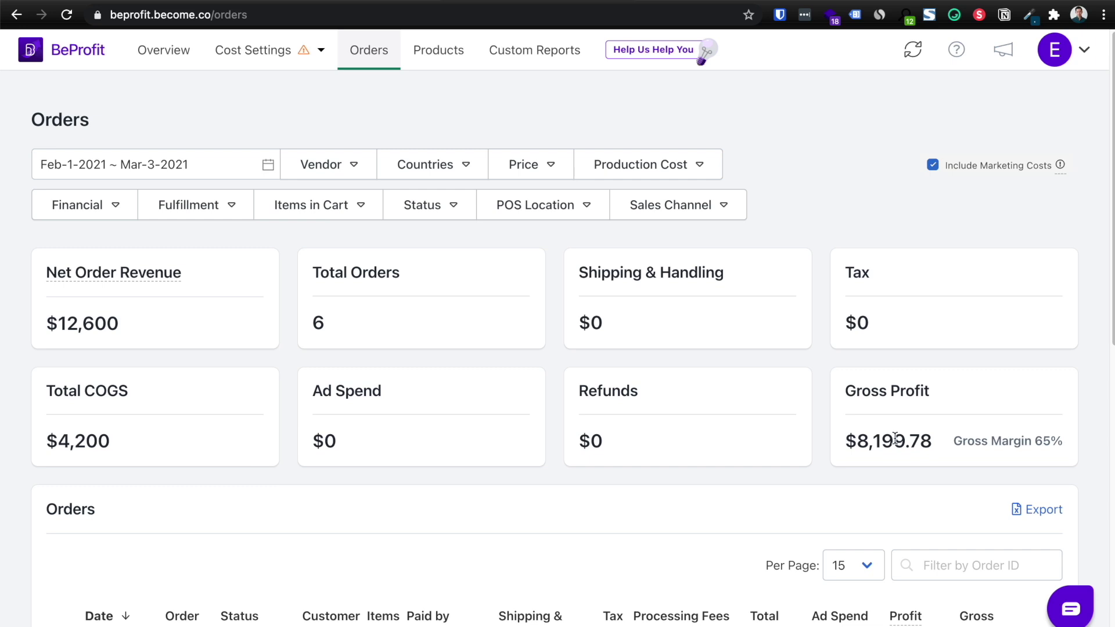
left_click_drag(990, 442, 1045, 441)
left_click(1057, 441)
- Go to the Products page and review its summary cards and the Smart Massager row
left_click(439, 68)
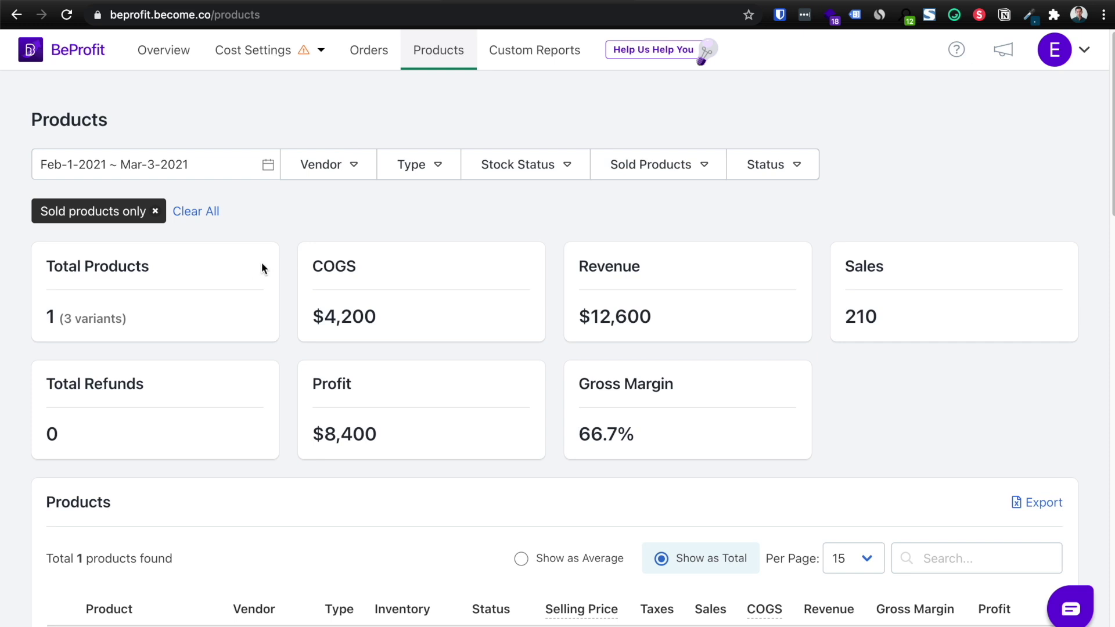
scroll(268, 265, "down", 3)
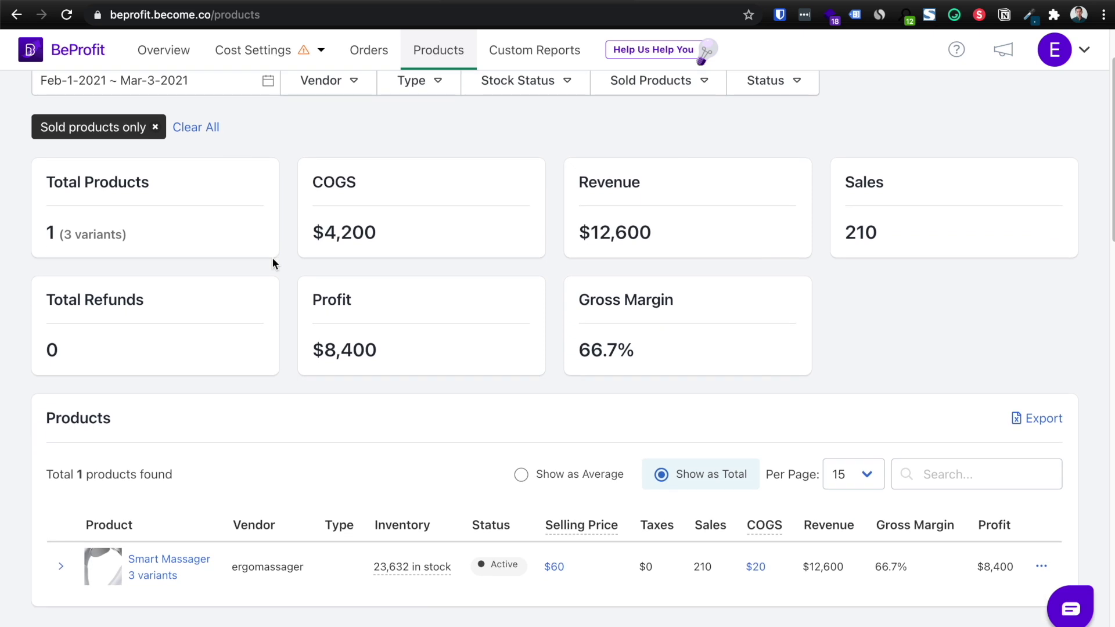
scroll(269, 250, "up", 1)
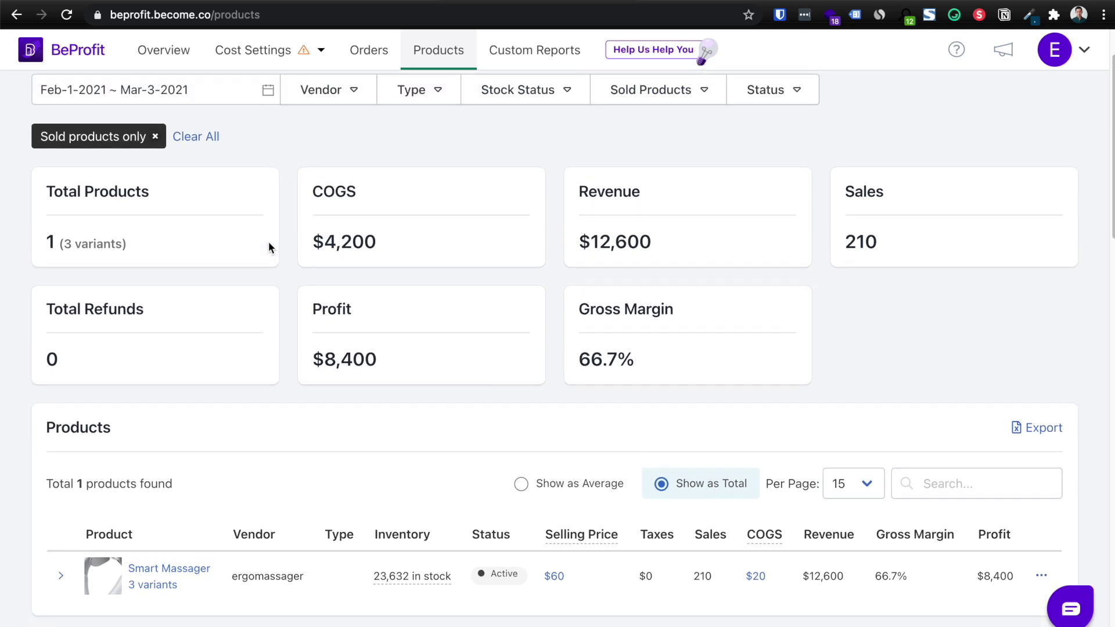
scroll(270, 248, "up", 1)
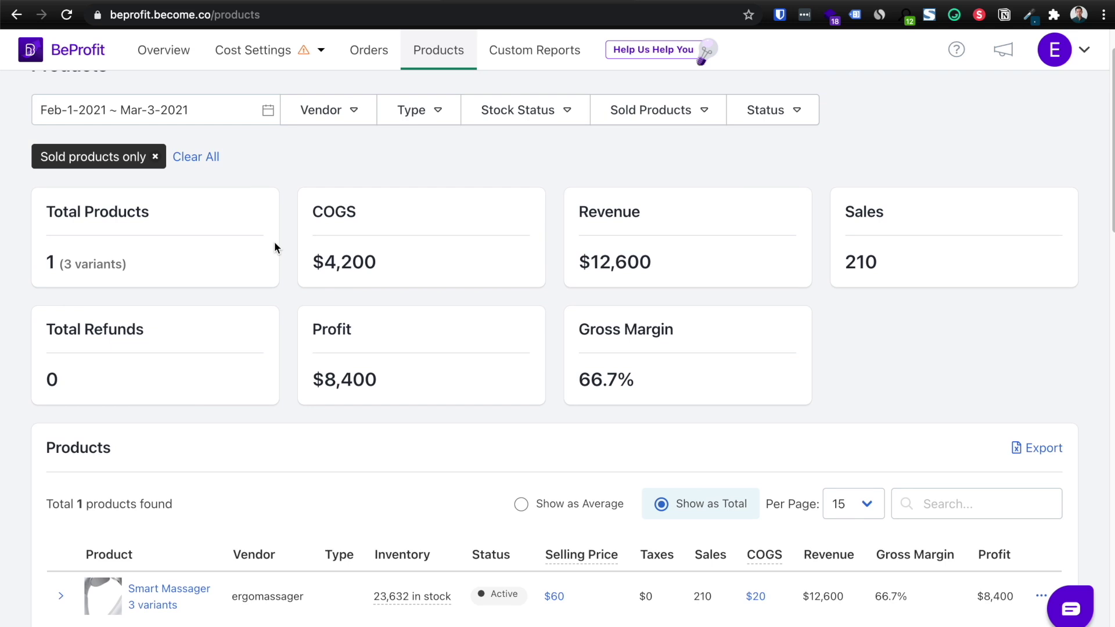
scroll(273, 244, "up", 2)
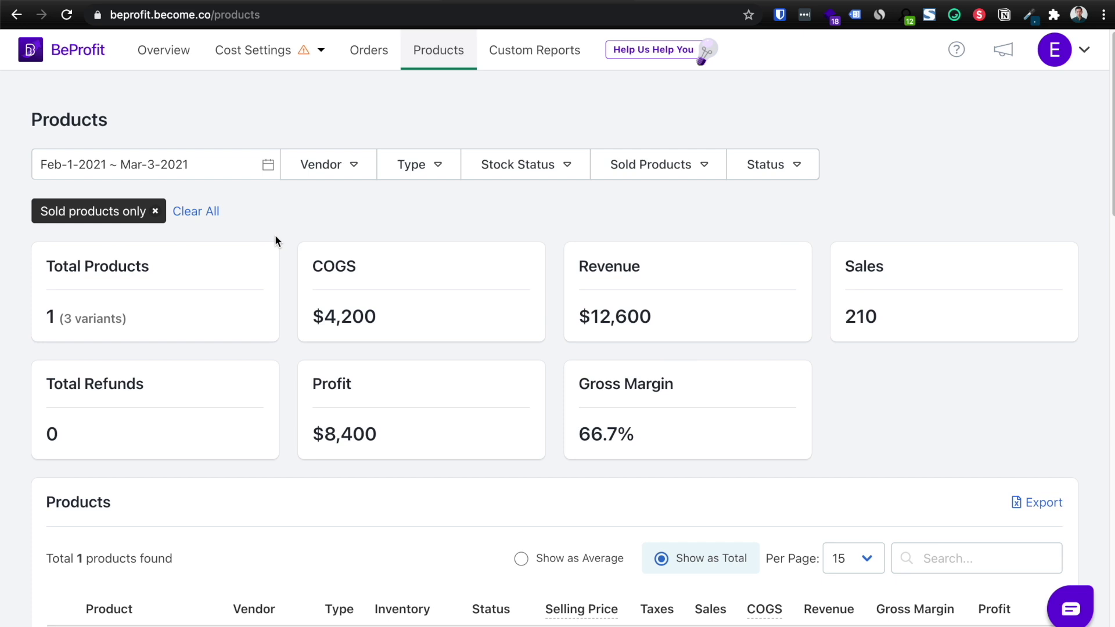
scroll(282, 235, "down", 1)
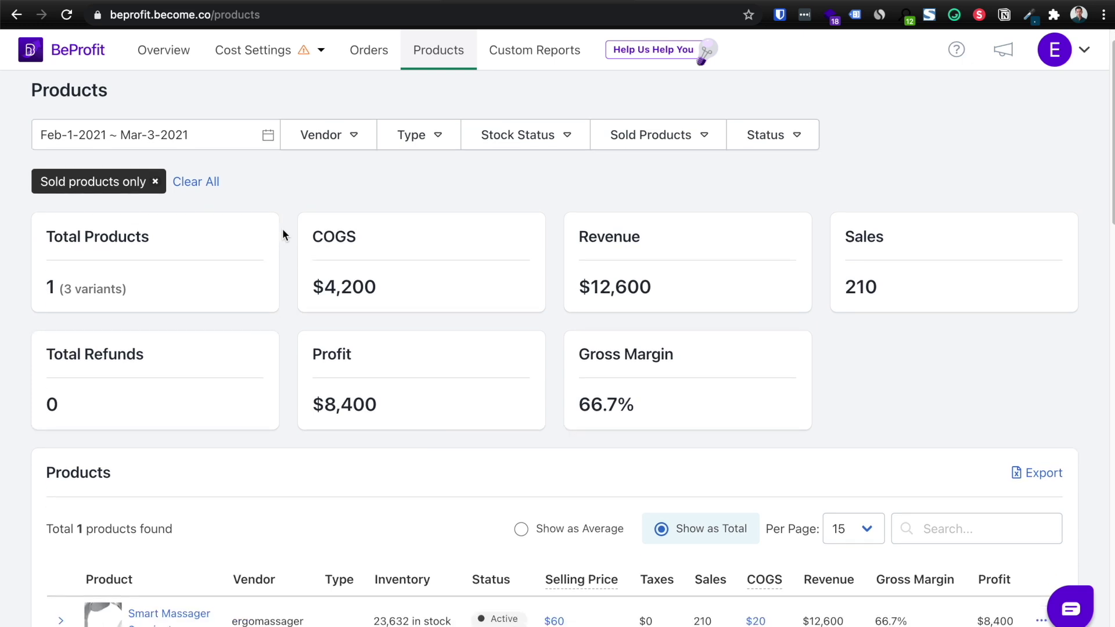
scroll(281, 231, "down", 2)
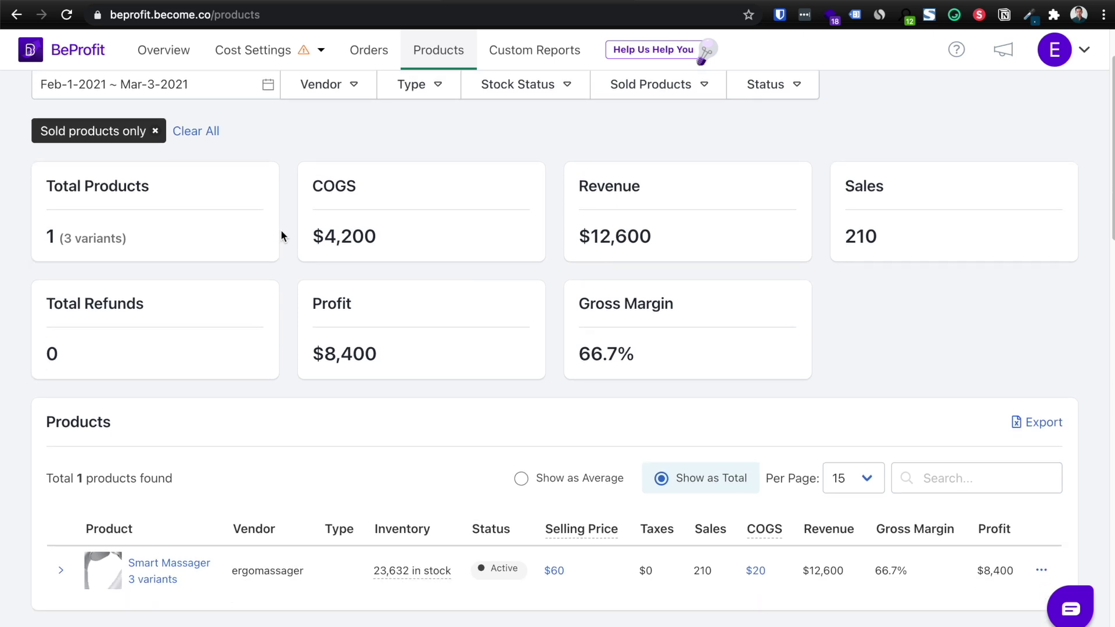
scroll(281, 235, "up", 1)
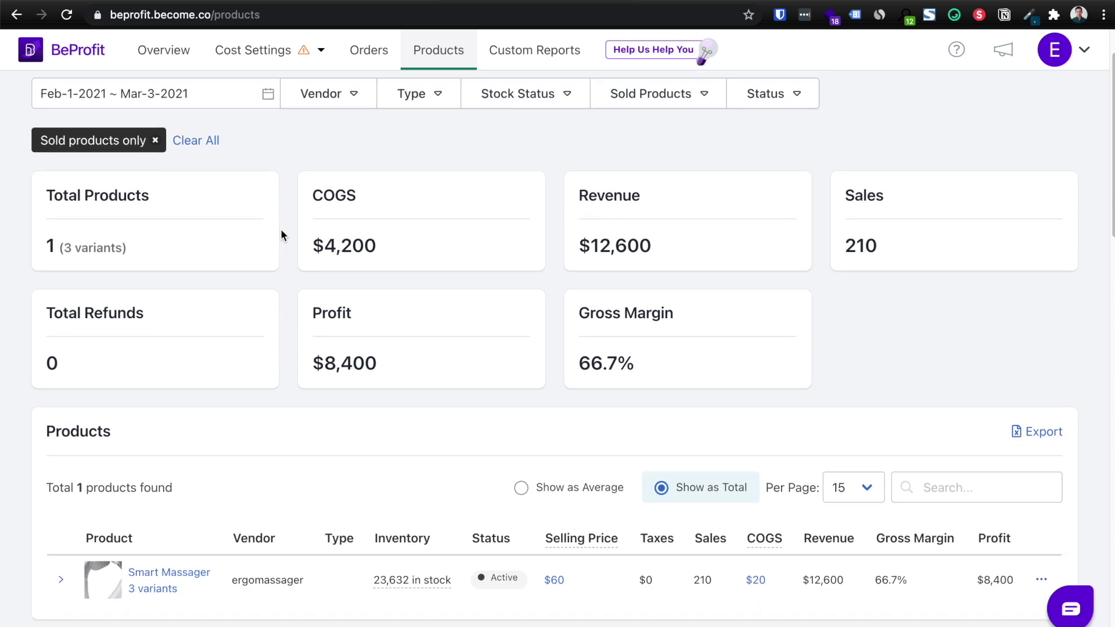
scroll(281, 235, "down", 1)
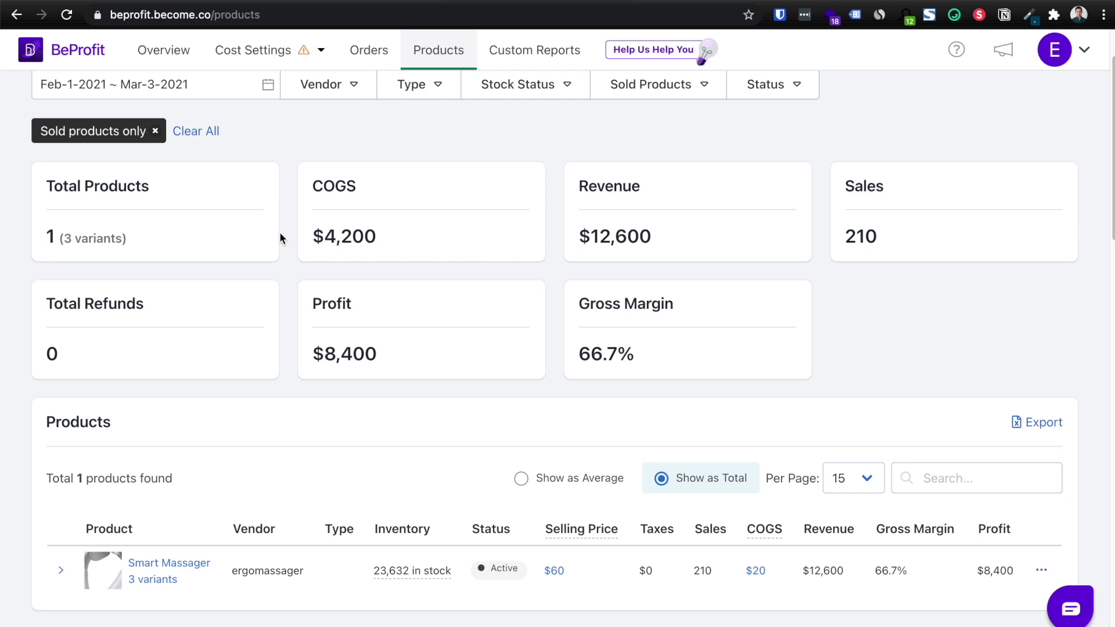
scroll(280, 232, "up", 2)
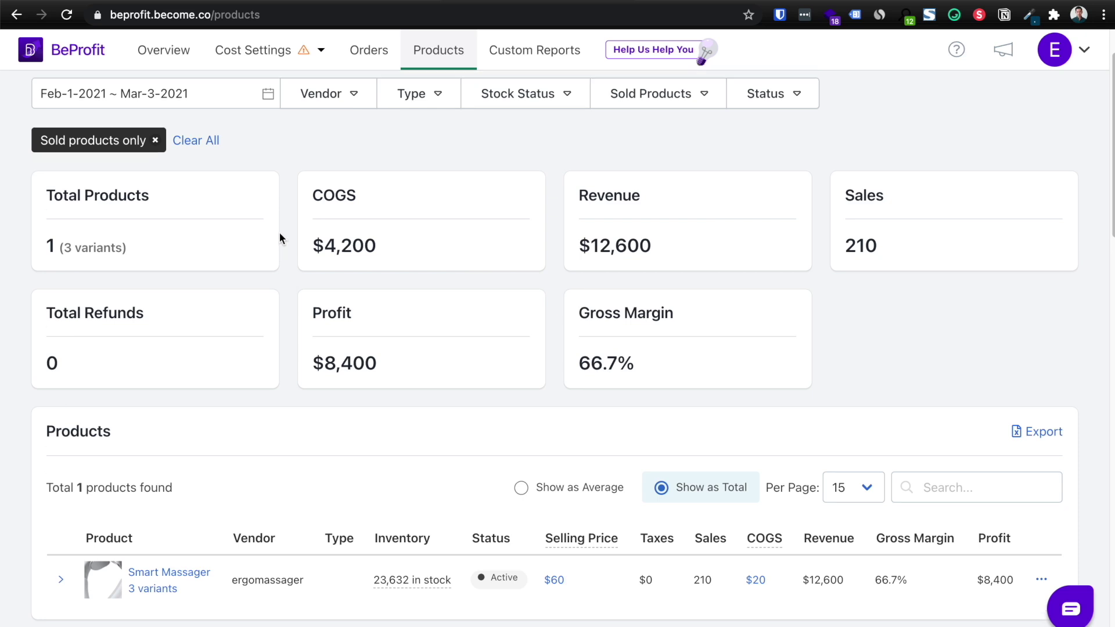
scroll(280, 232, "down", 3)
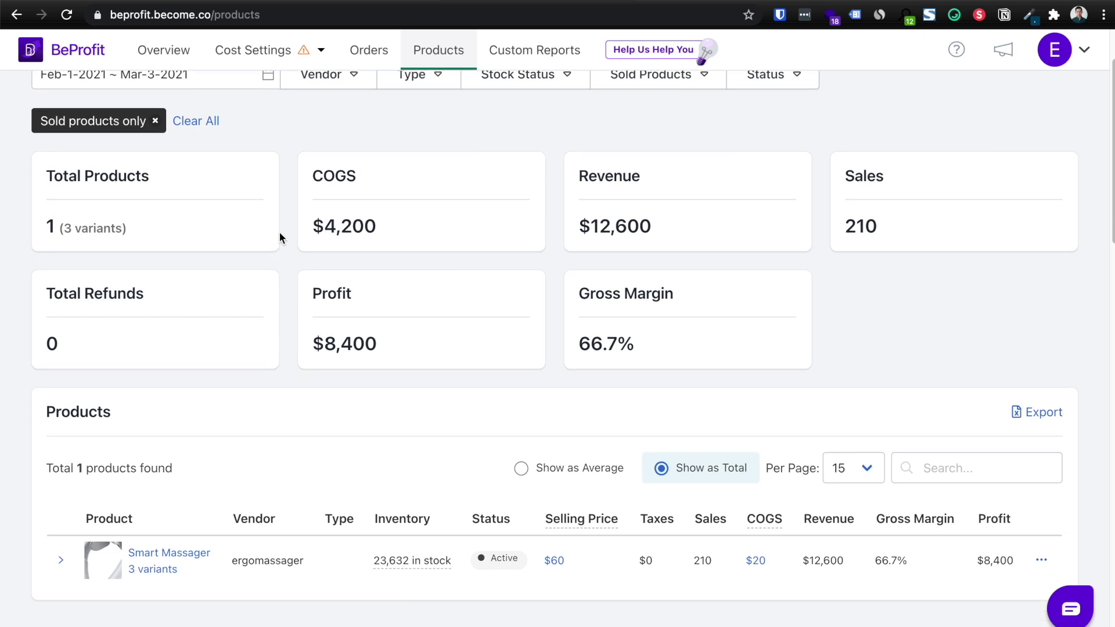
scroll(279, 237, "up", 3)
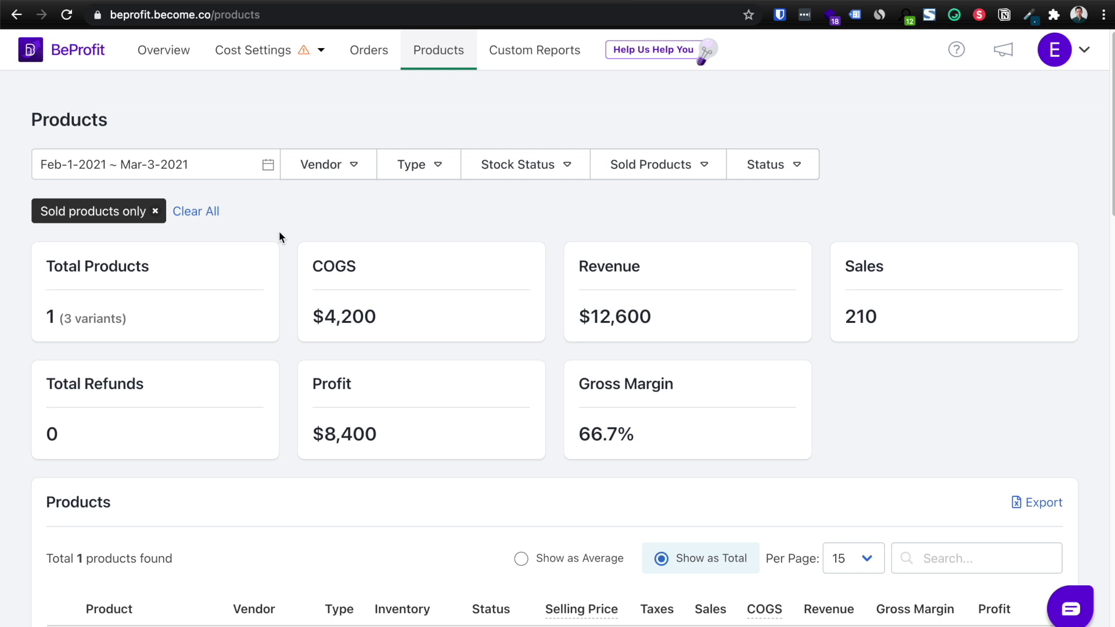
left_click(534, 50)
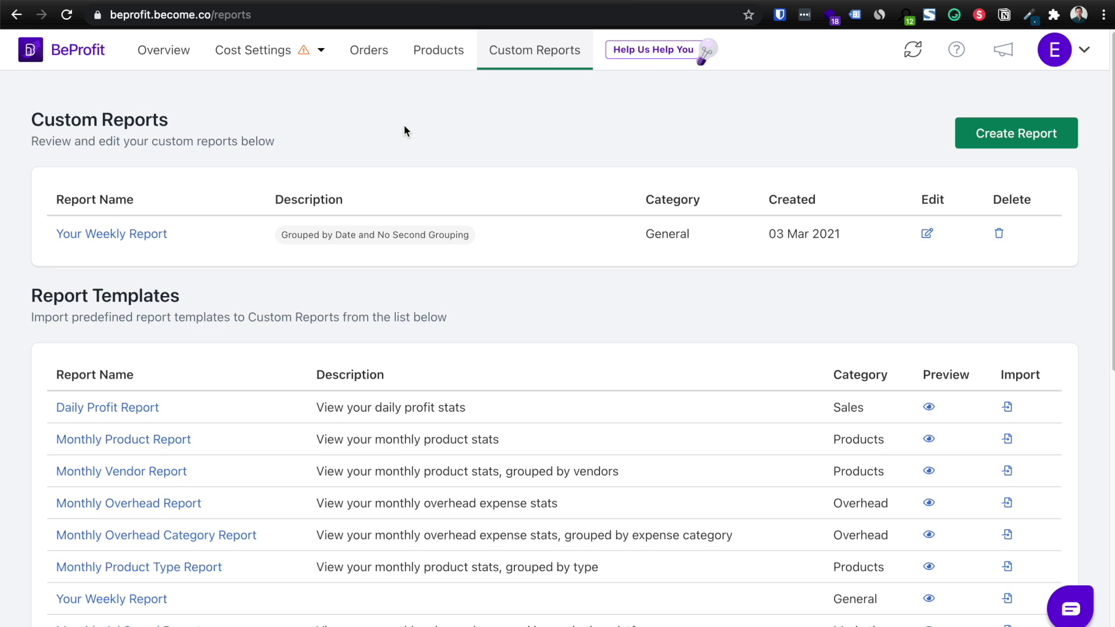
scroll(405, 128, "down", 5)
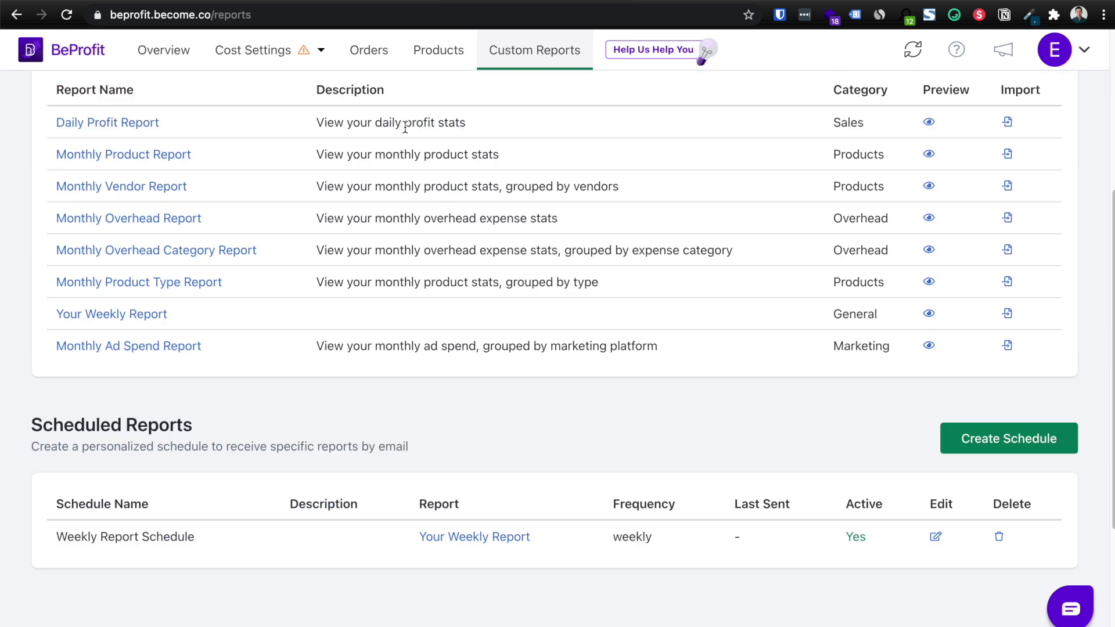
scroll(426, 166, "up", 5)
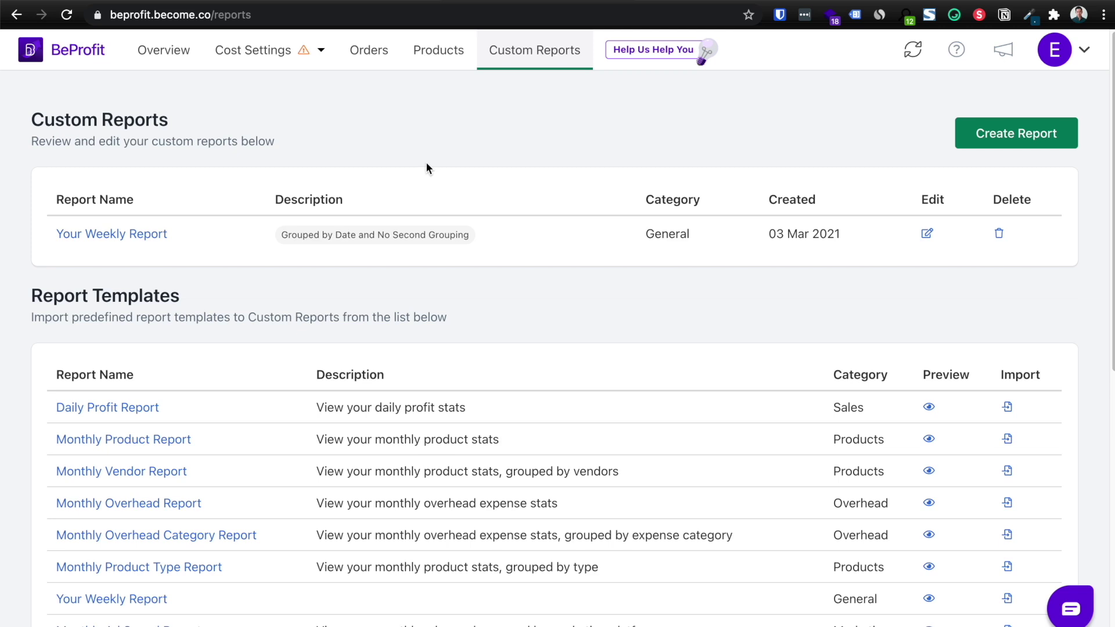
scroll(428, 169, "down", 2)
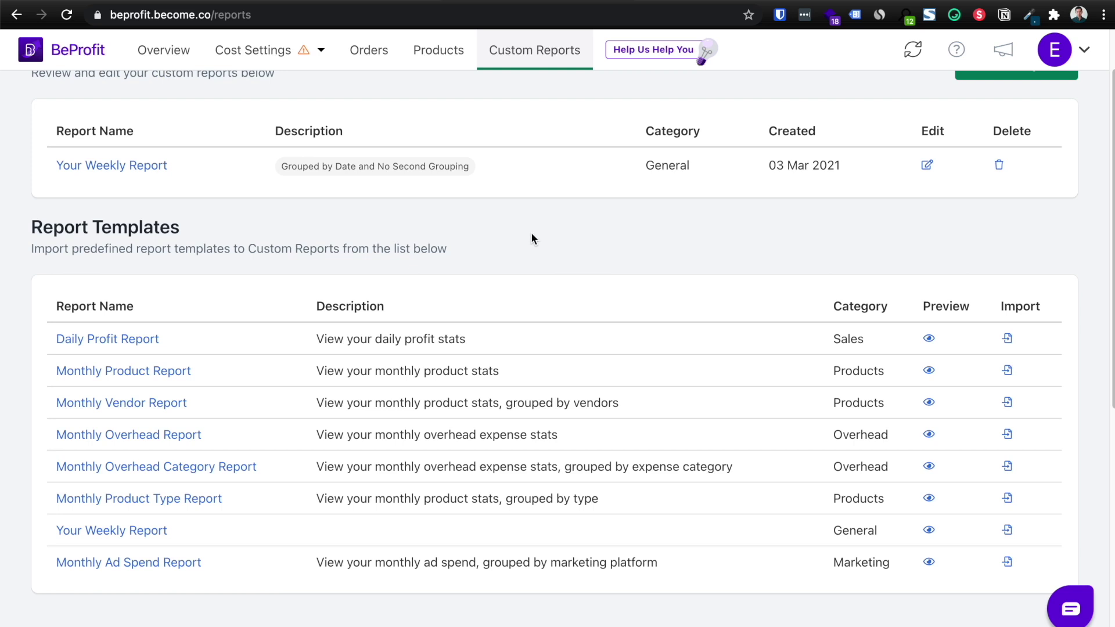
scroll(532, 238, "down", 2)
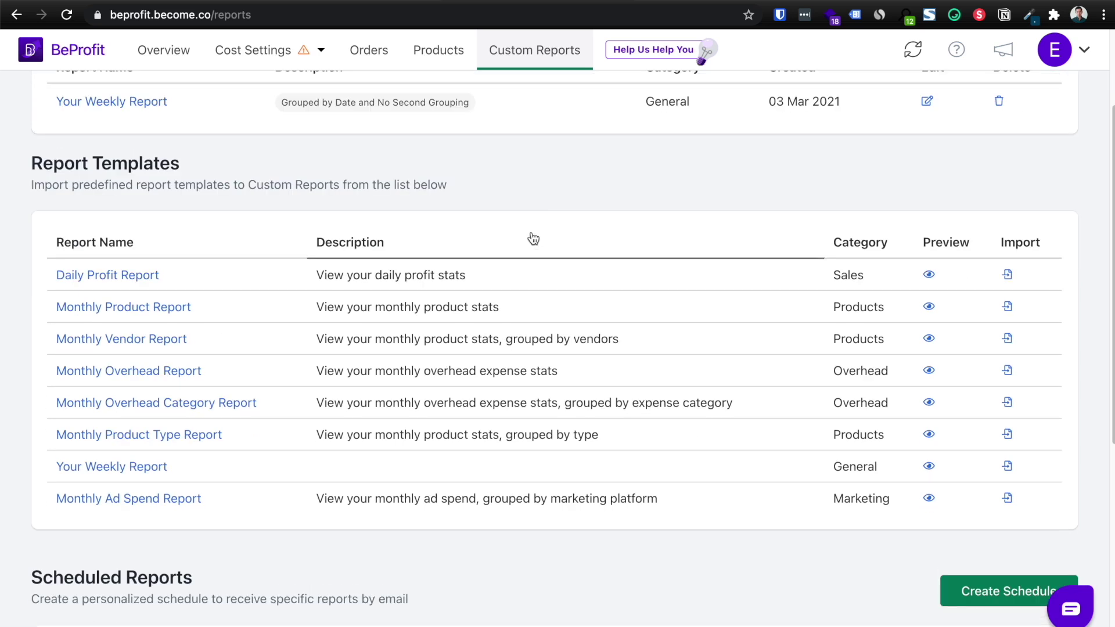
scroll(533, 238, "up", 1)
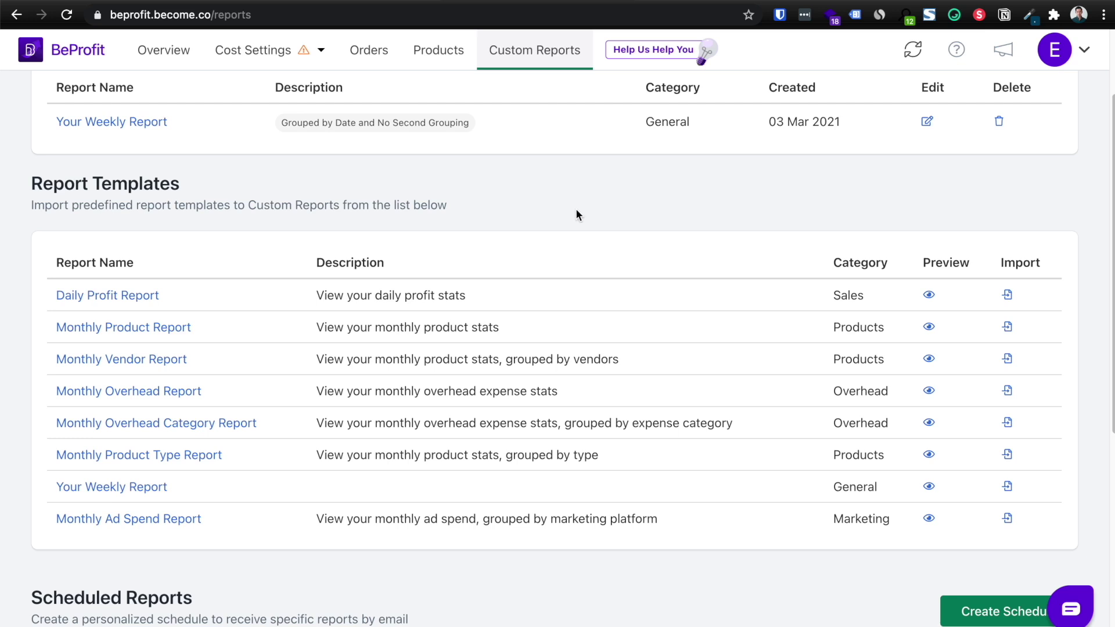
scroll(576, 211, "up", 3)
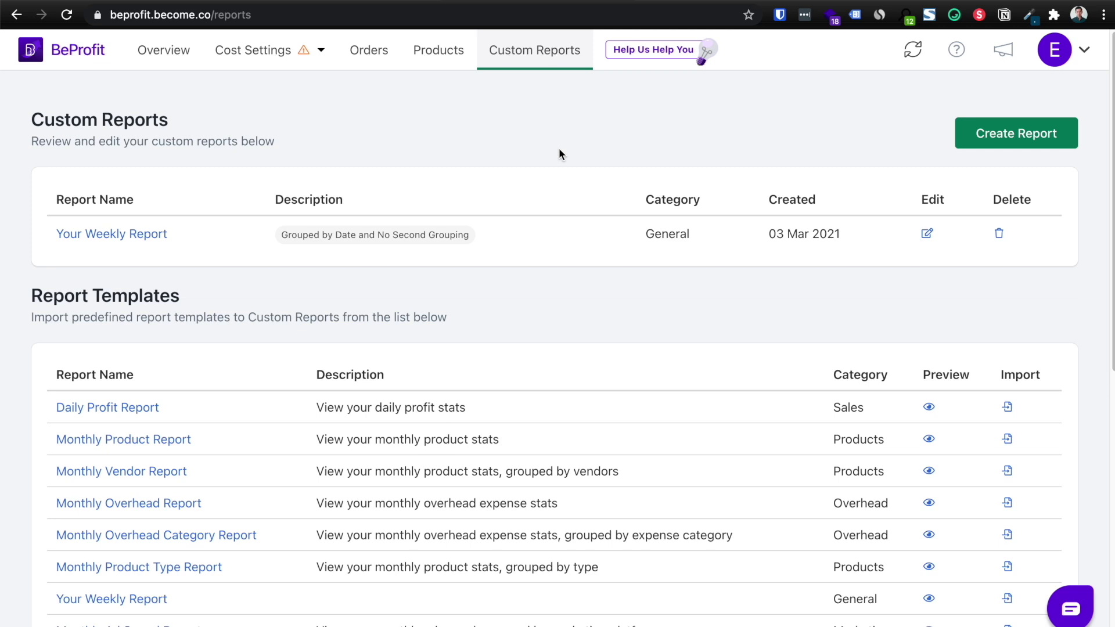
scroll(559, 153, "down", 3)
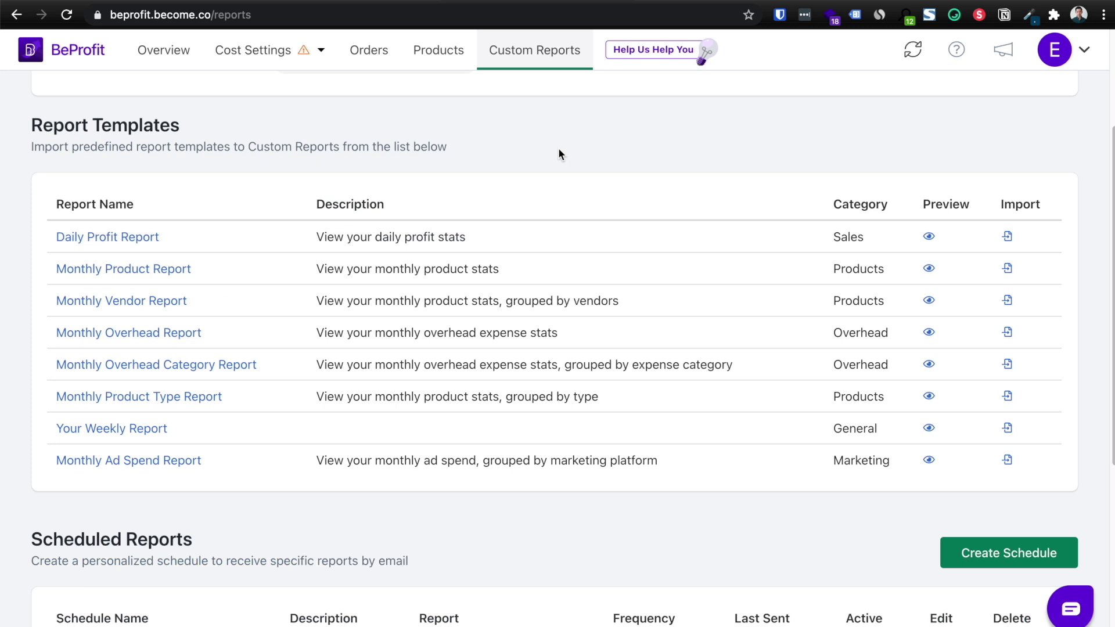
scroll(558, 152, "down", 3)
scroll(586, 174, "up", 6)
scroll(618, 206, "down", 1)
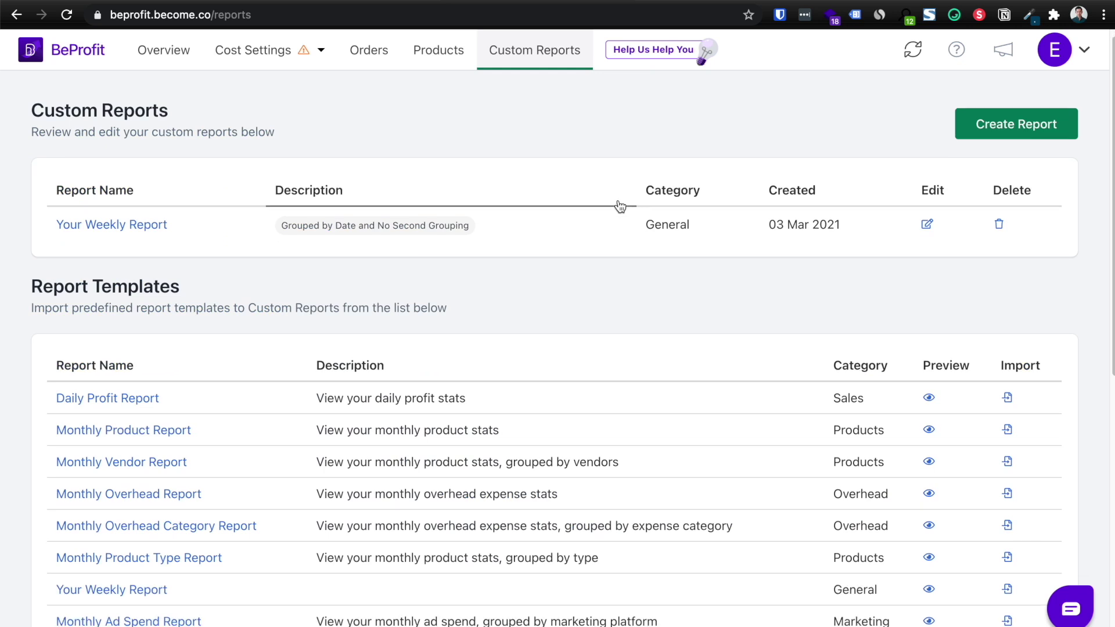
scroll(591, 243, "down", 1)
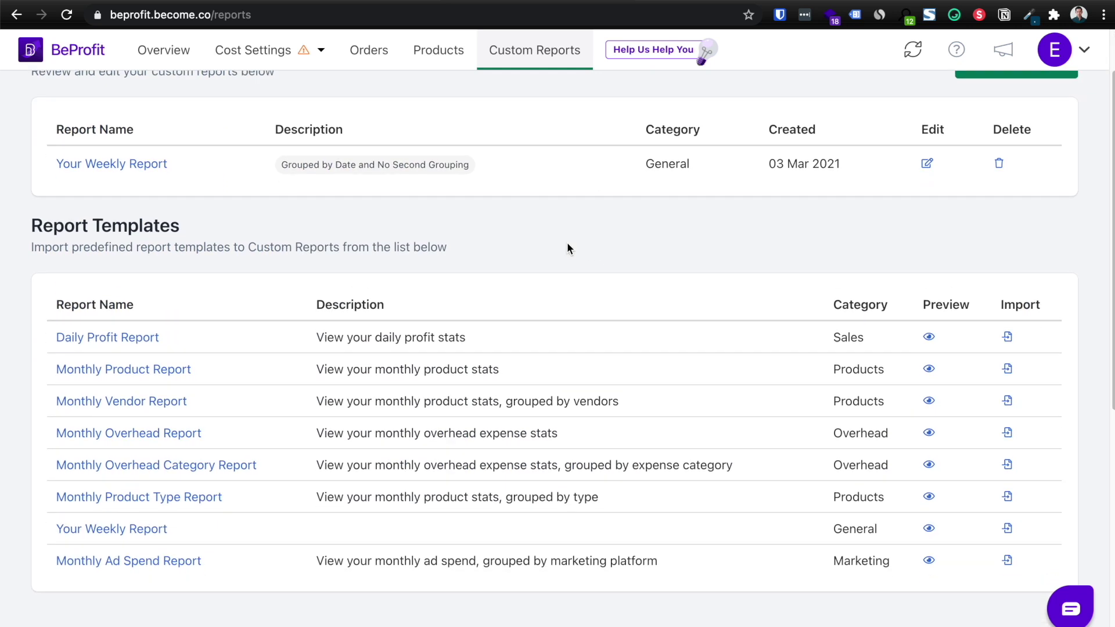
scroll(354, 249, "down", 1)
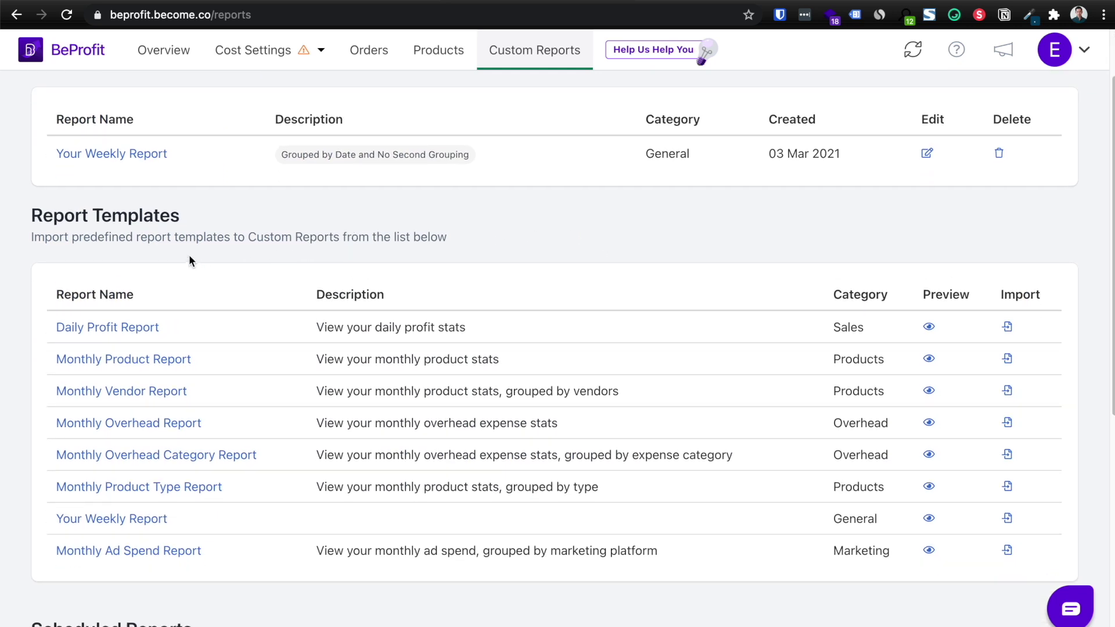
scroll(140, 244, "down", 1)
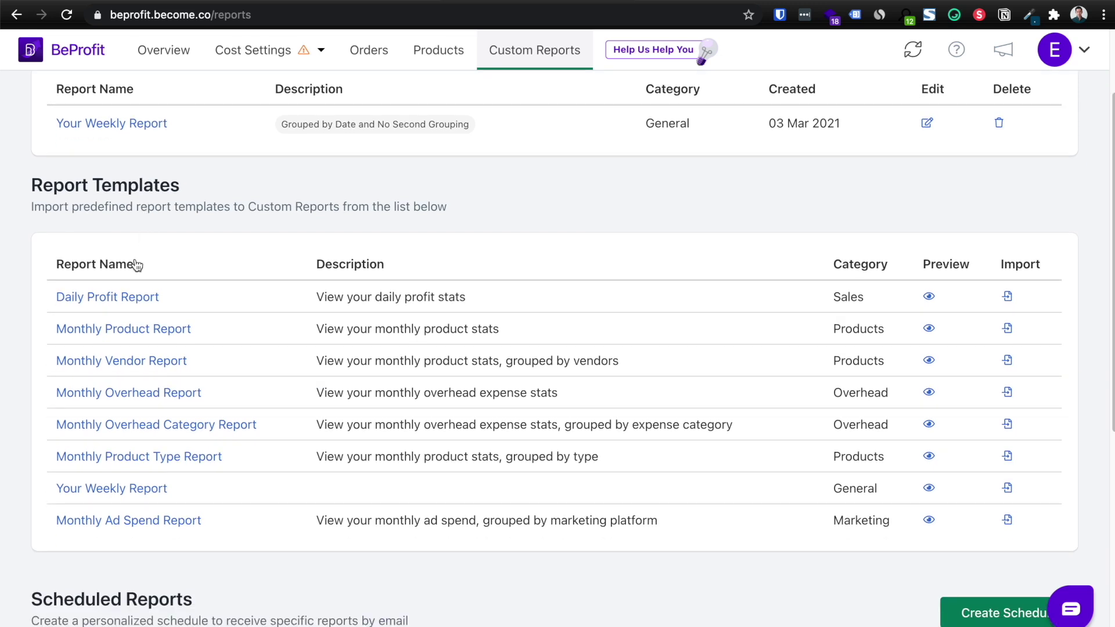
scroll(122, 357, "up", 1)
scroll(159, 311, "up", 5)
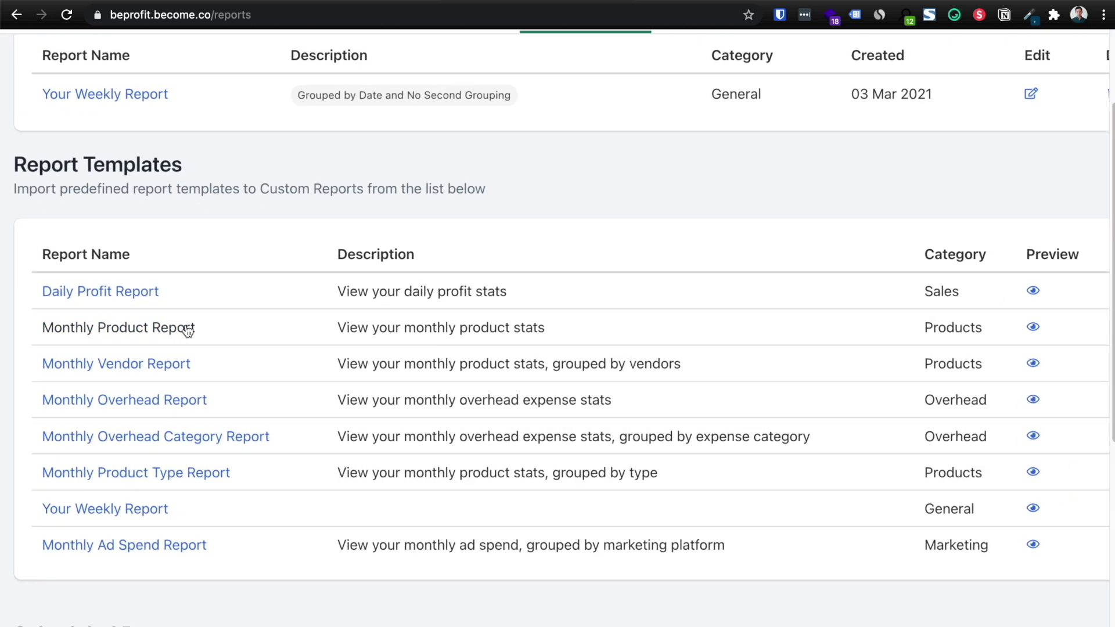
scroll(239, 321, "left", 1)
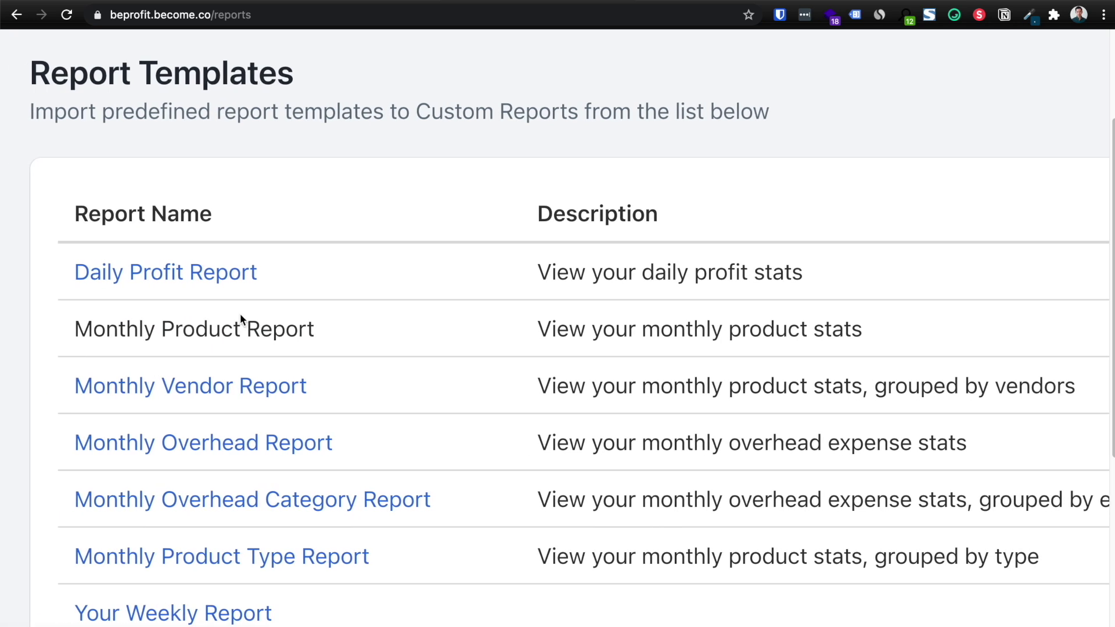
scroll(233, 290, "down", 1)
scroll(442, 274, "down", 2)
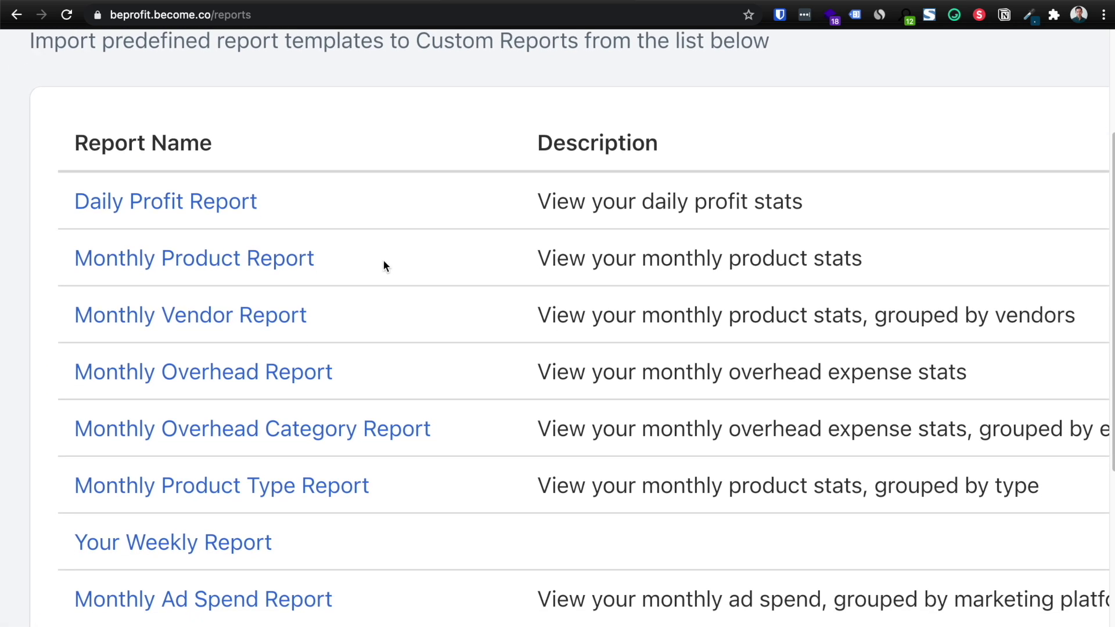
scroll(375, 284, "down", 2)
scroll(365, 308, "down", 1)
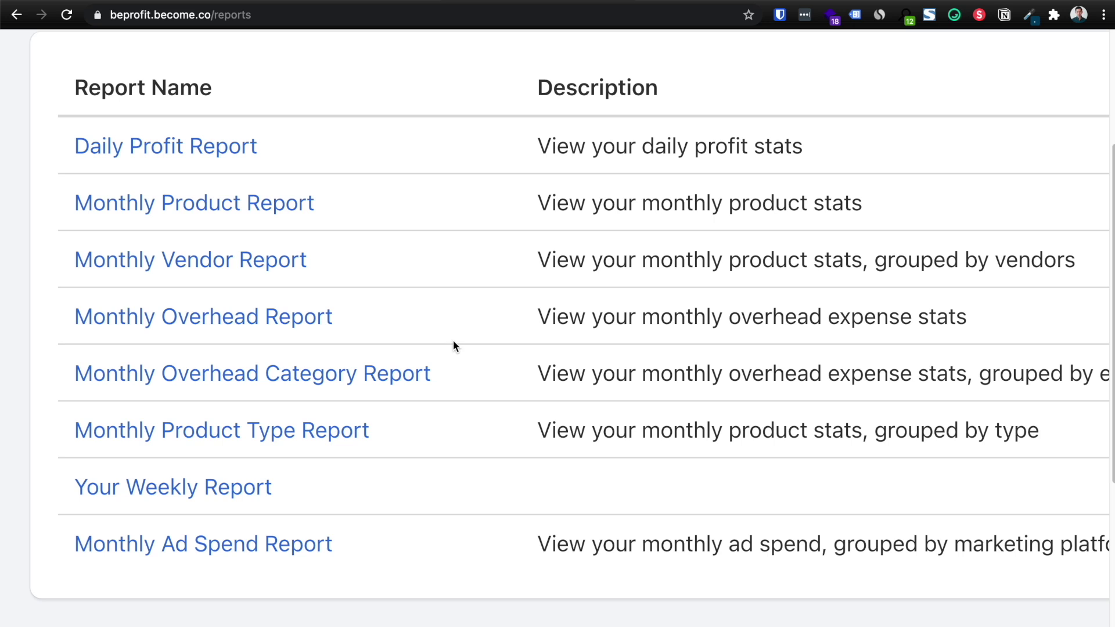
scroll(473, 357, "down", 1)
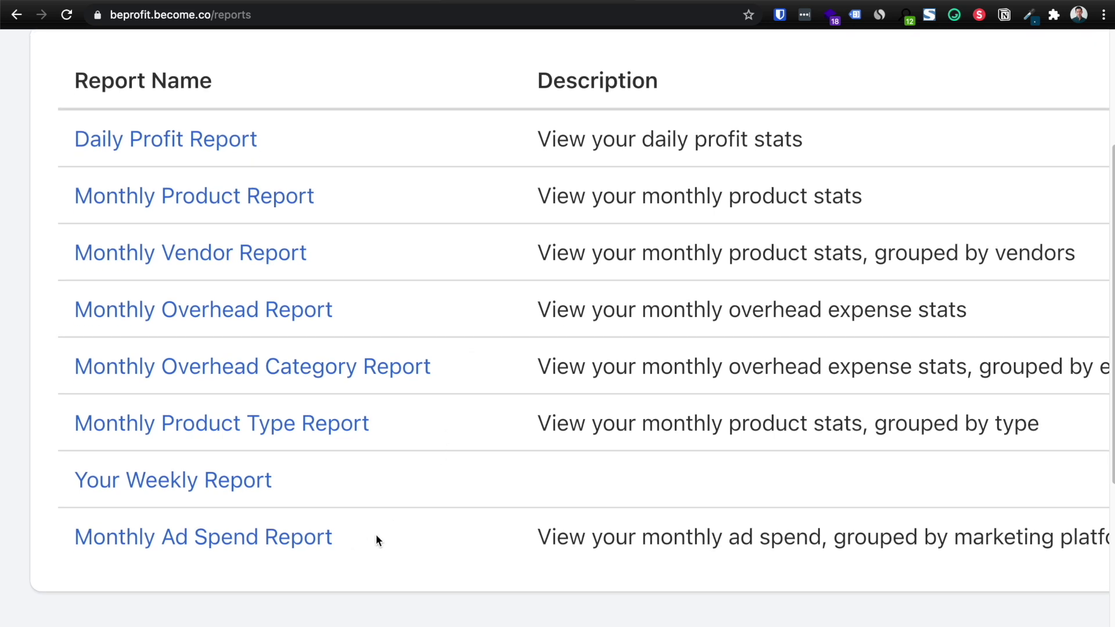
scroll(377, 525, "down", 3)
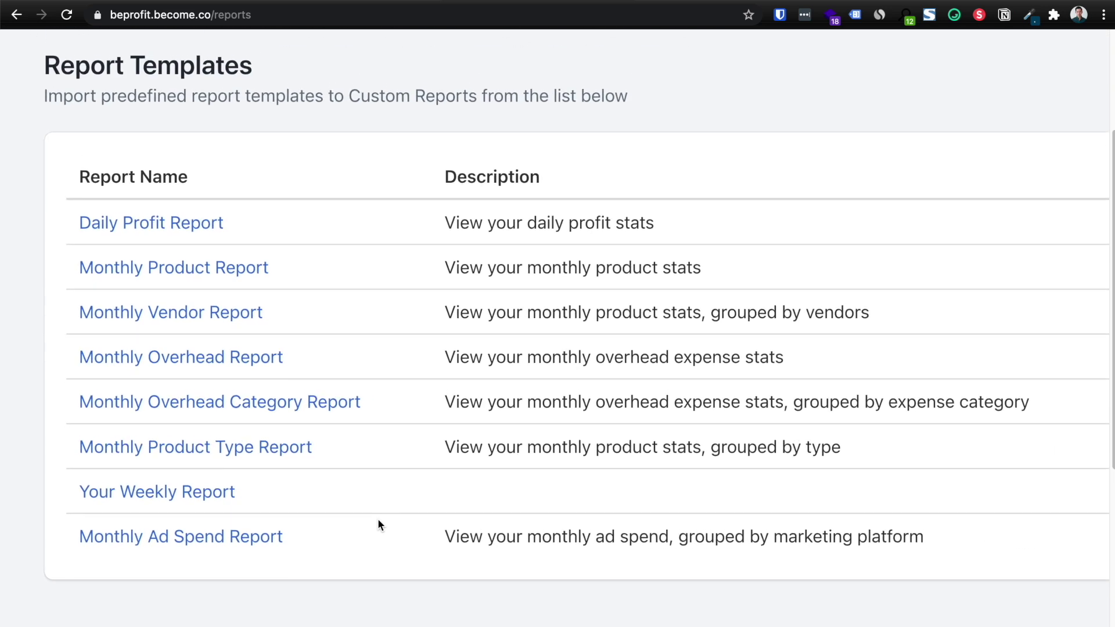
scroll(377, 520, "up", 1)
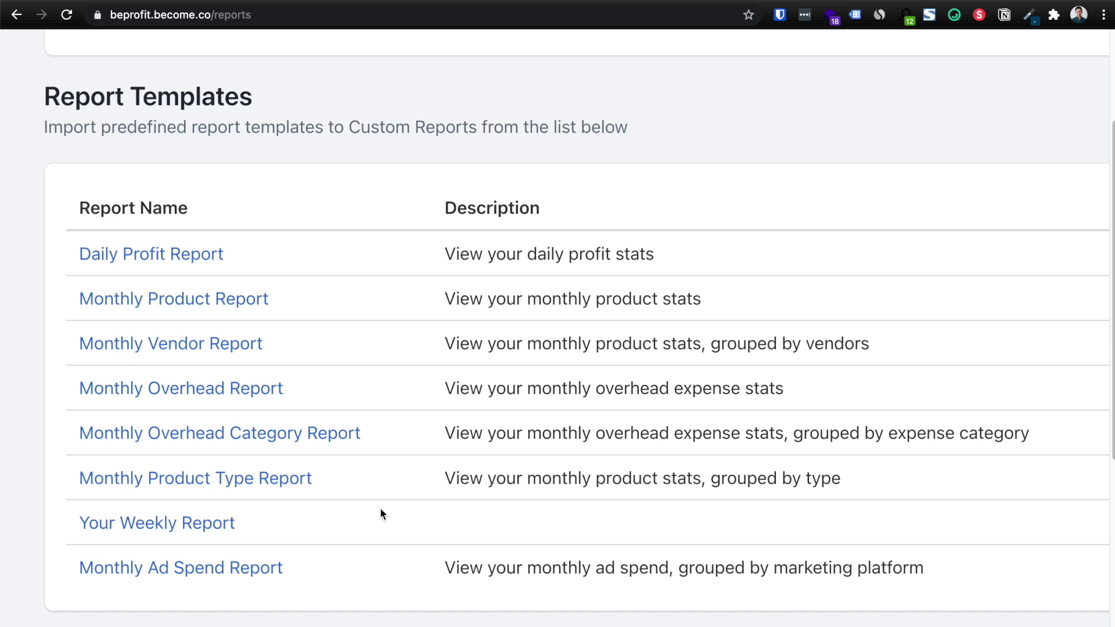
scroll(380, 507, "down", 5)
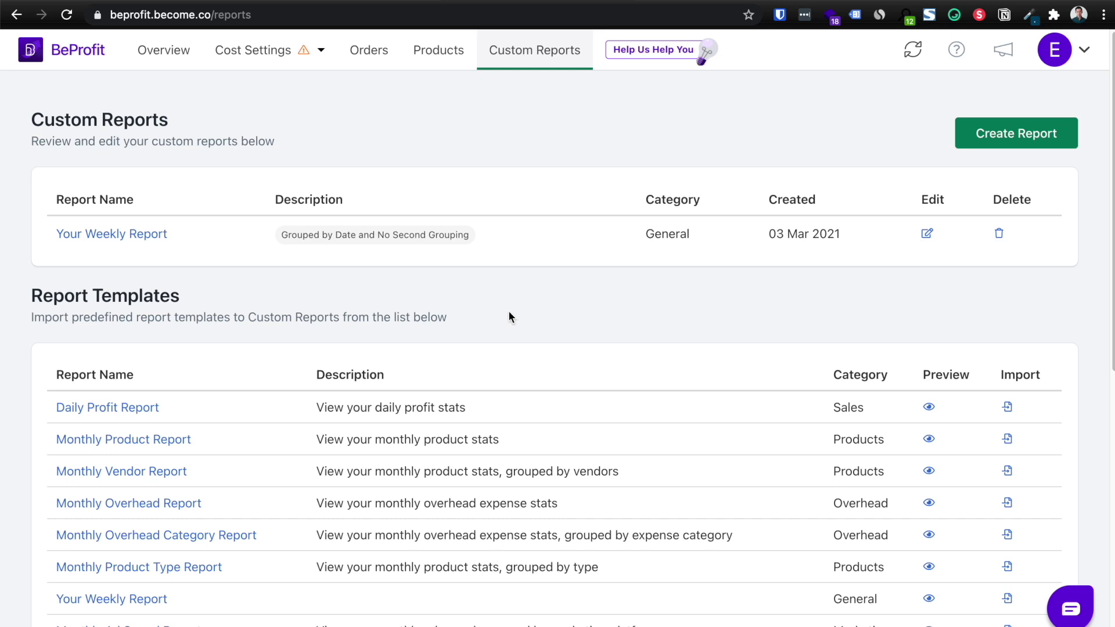
scroll(509, 317, "down", 8)
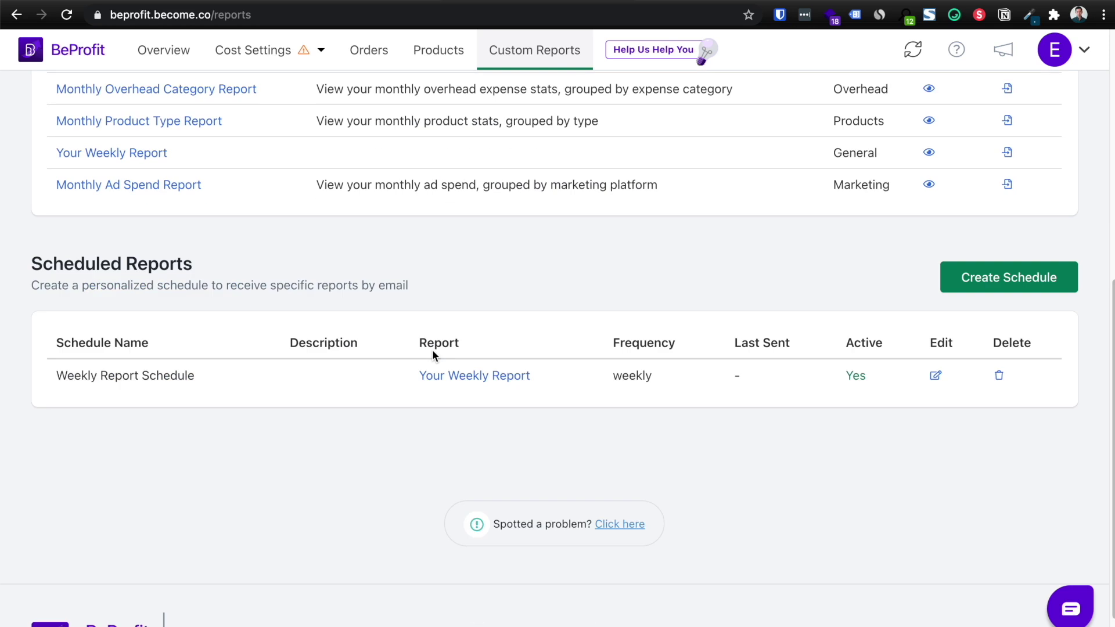
scroll(432, 349, "up", 2)
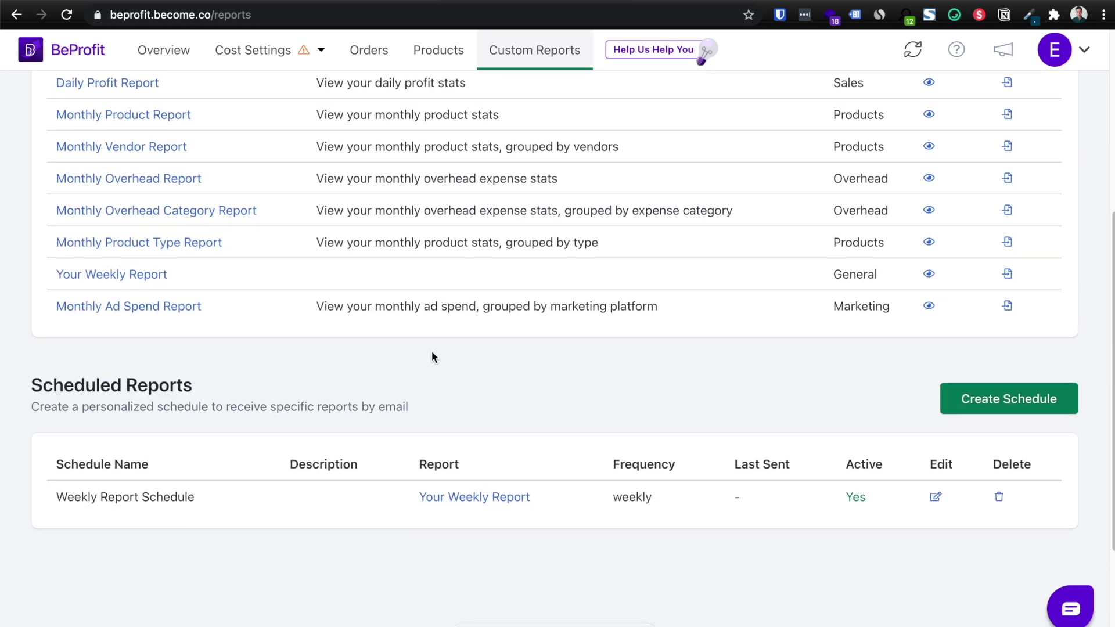
scroll(431, 351, "up", 5)
scroll(543, 346, "down", 1)
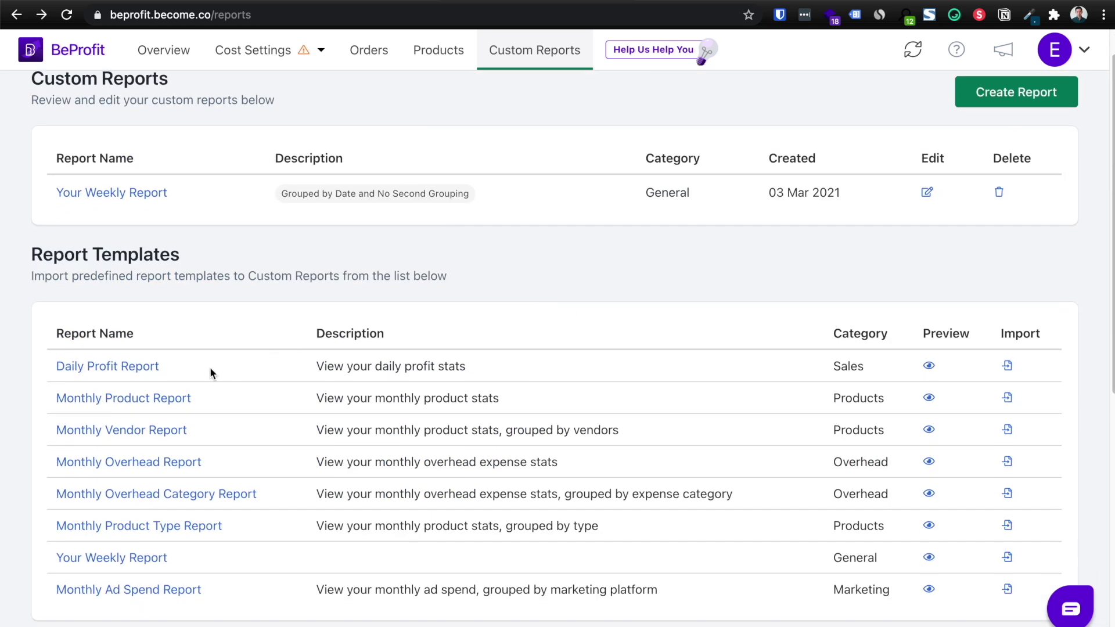
scroll(210, 367, "down", 1)
scroll(197, 363, "up", 1)
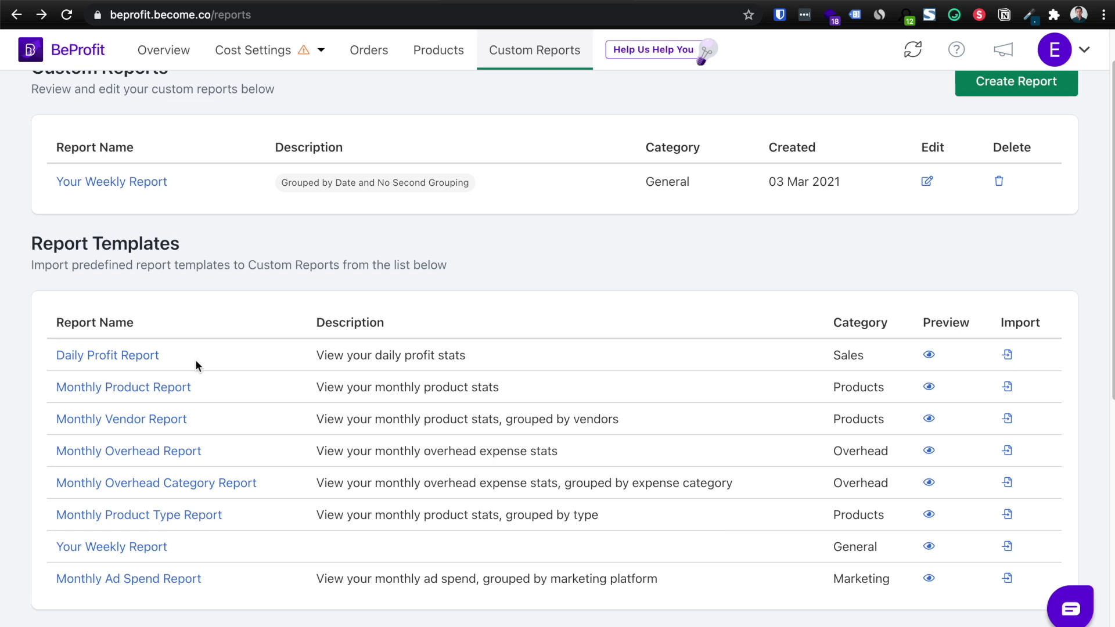
- Preview the Daily Profit Report template and review its stats: 5 orders, $12,420 net sales
left_click(117, 356)
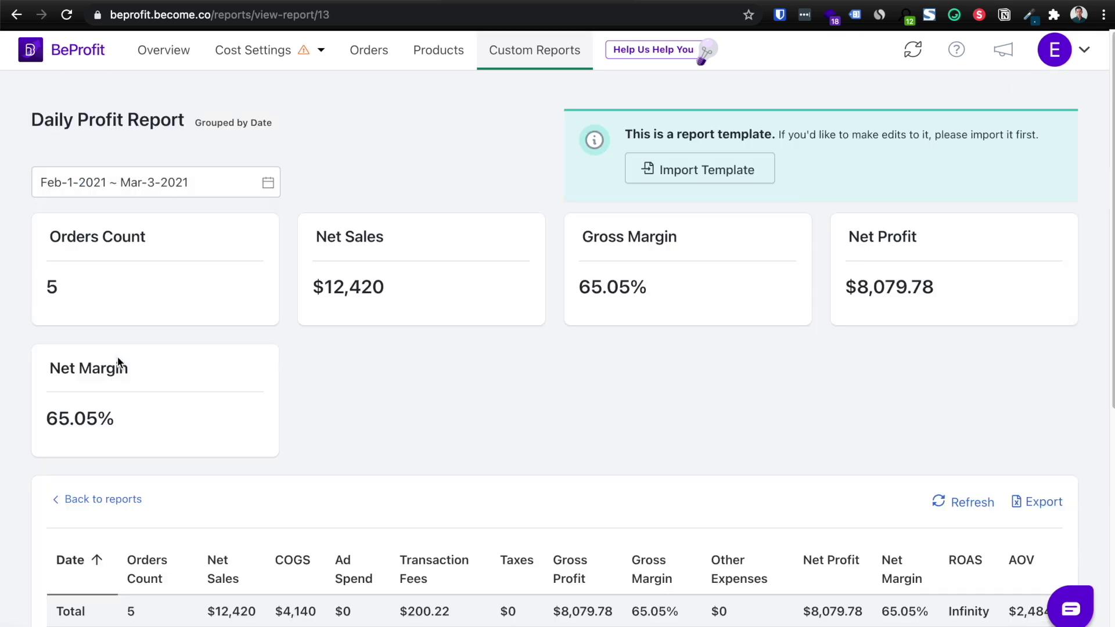
scroll(147, 360, "down", 3)
scroll(148, 367, "down", 2)
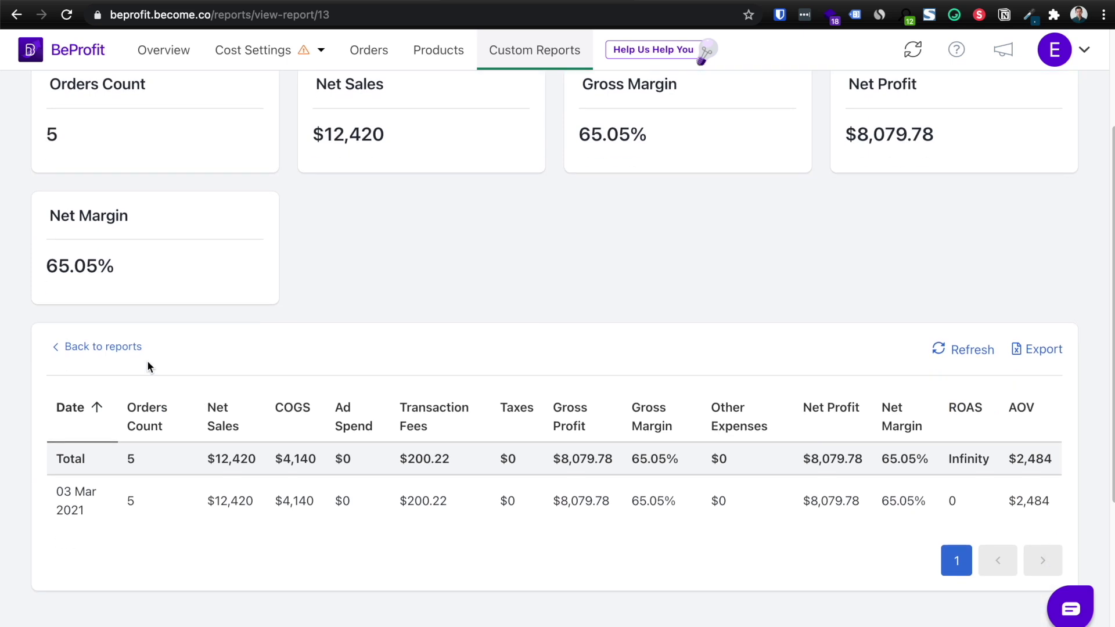
scroll(418, 426, "up", 5)
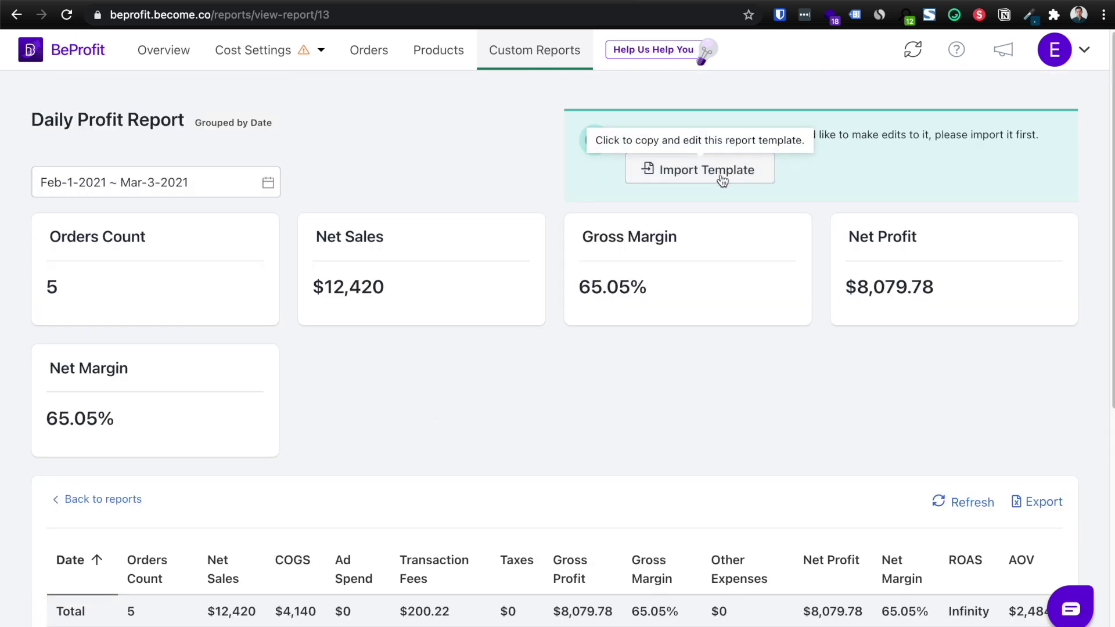
scroll(842, 337, "down", 3)
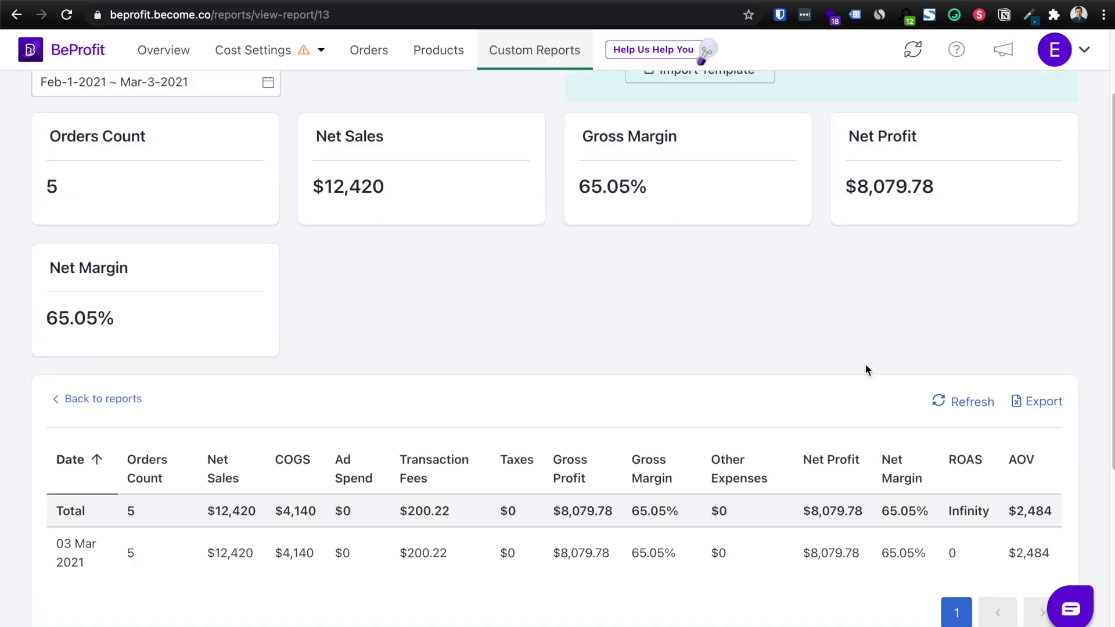
scroll(1025, 399, "up", 3)
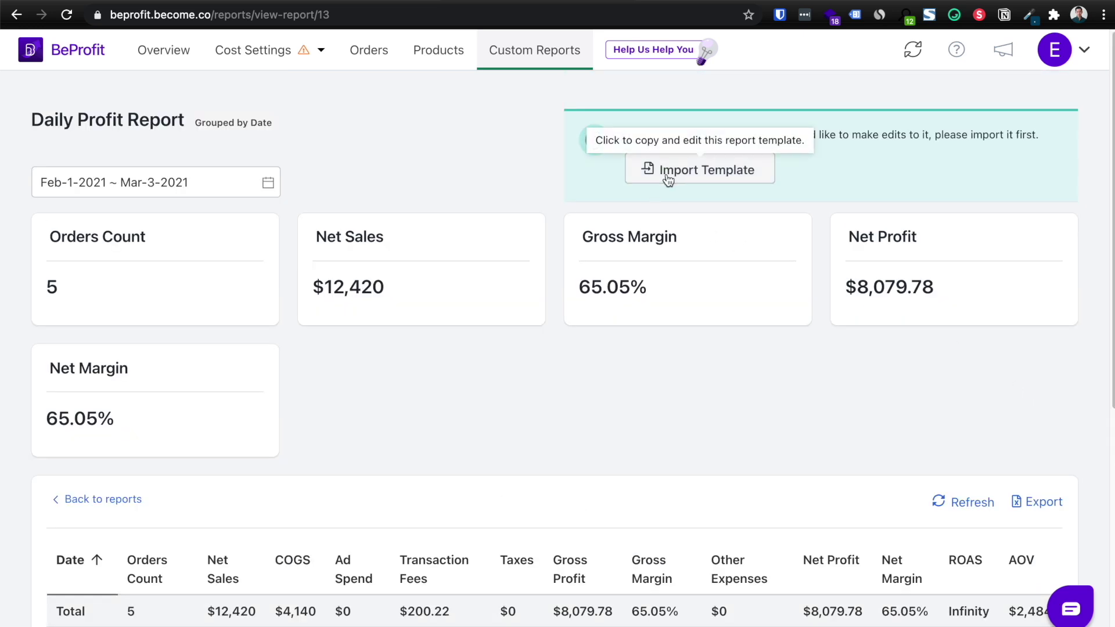
- Copy the Daily Profit Report template and add '(Ergo Massager)' to its name
left_click(668, 178)
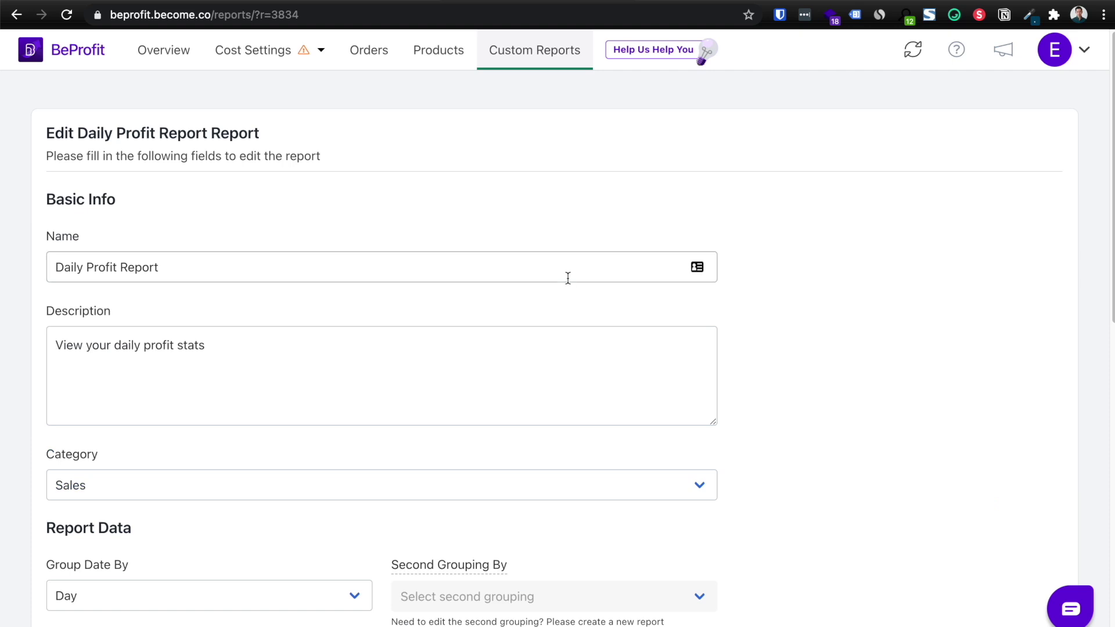
left_click(567, 278)
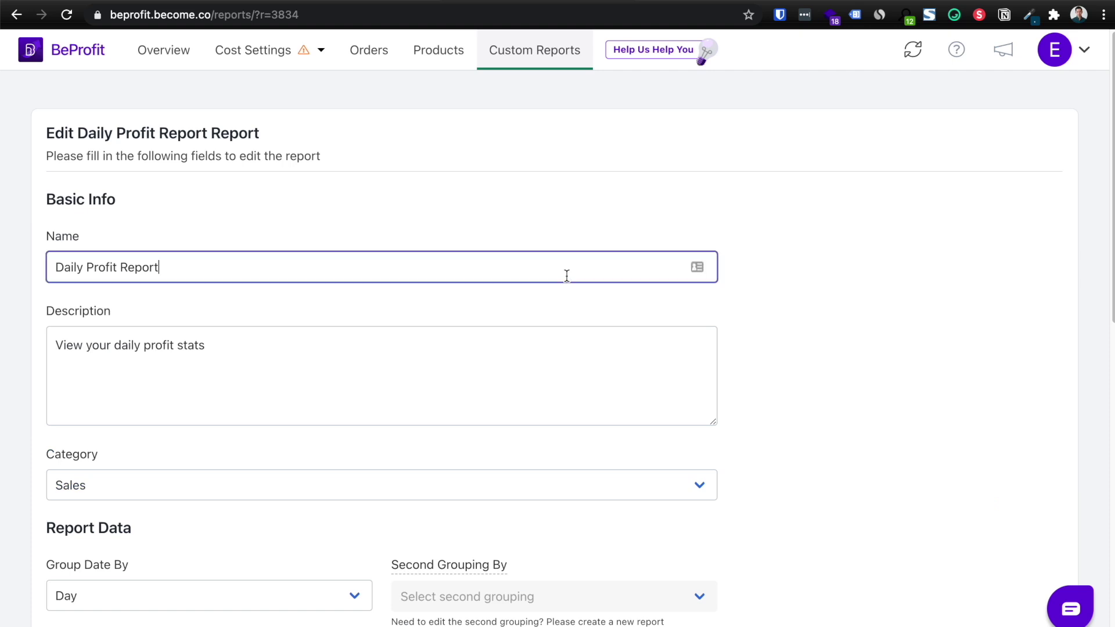
type("(Ergo Massager)")
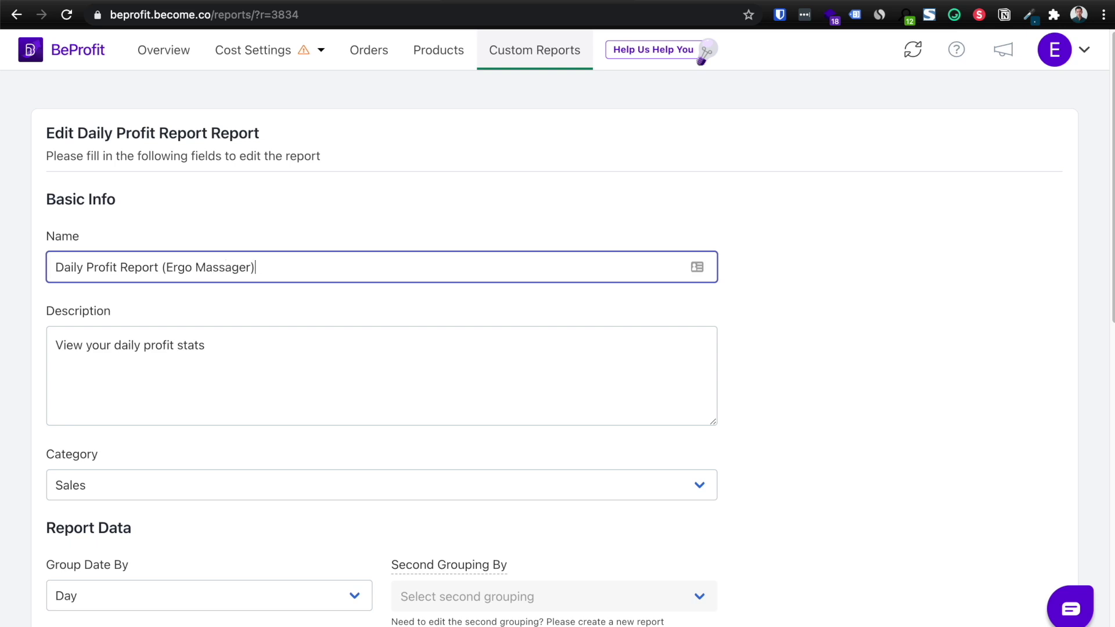
key("Tab")
- Remove the Transaction Fees column from the report's table
scroll(416, 348, "down", 1)
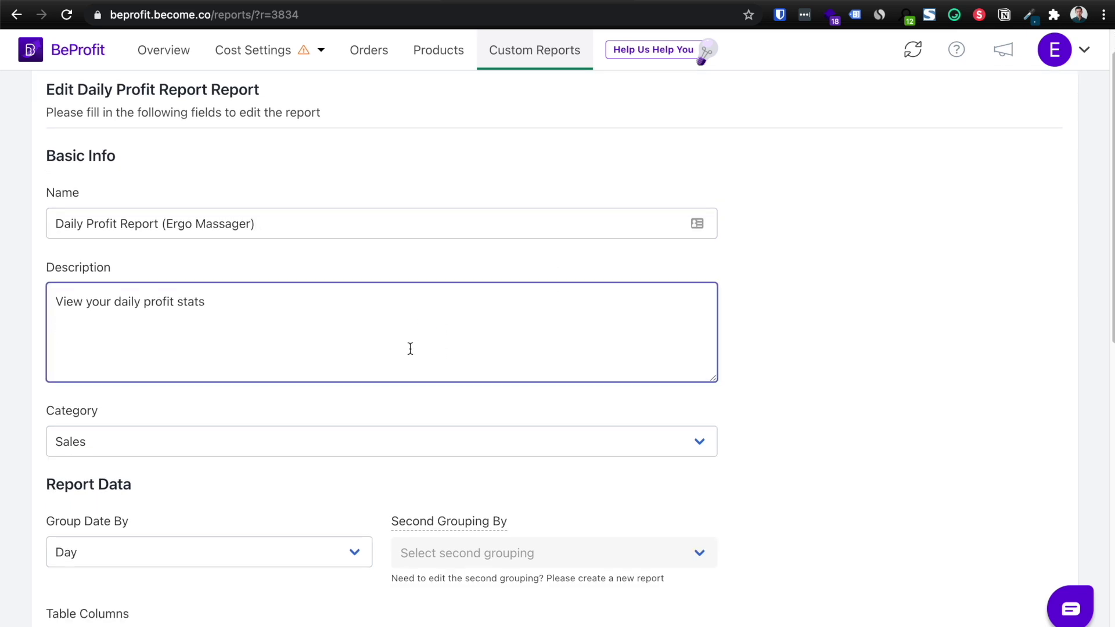
scroll(244, 423, "down", 1)
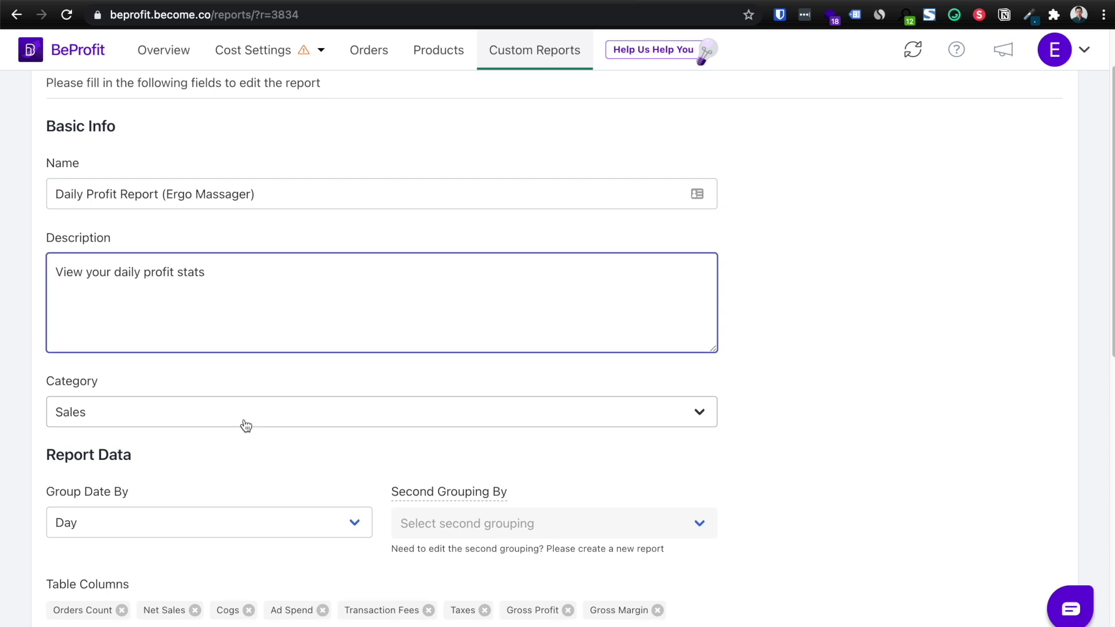
scroll(245, 455, "down", 5)
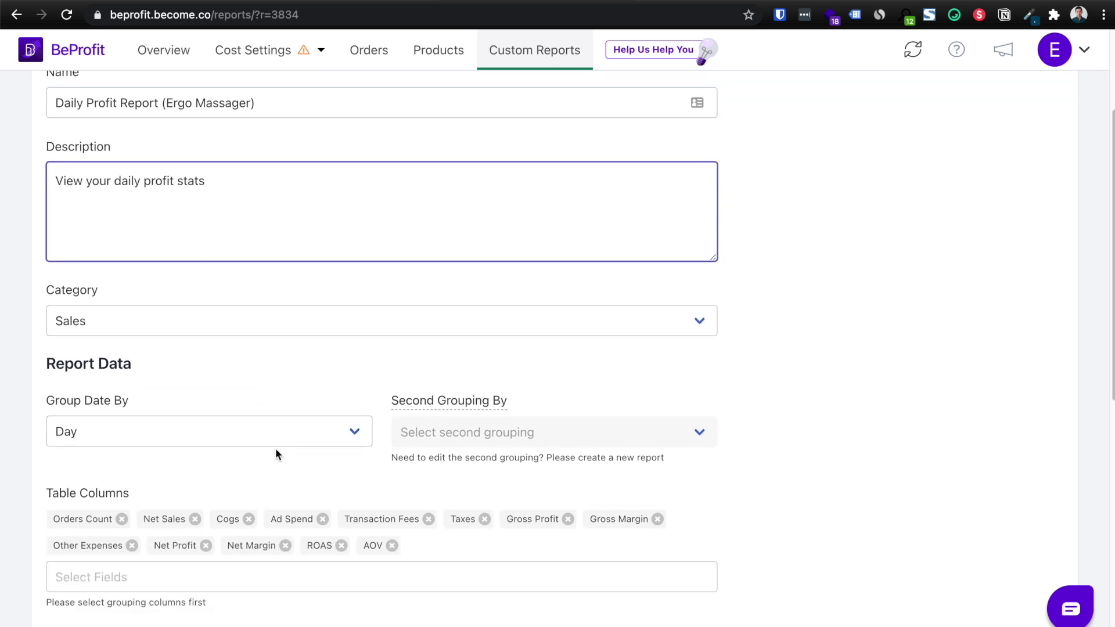
scroll(243, 371, "down", 2)
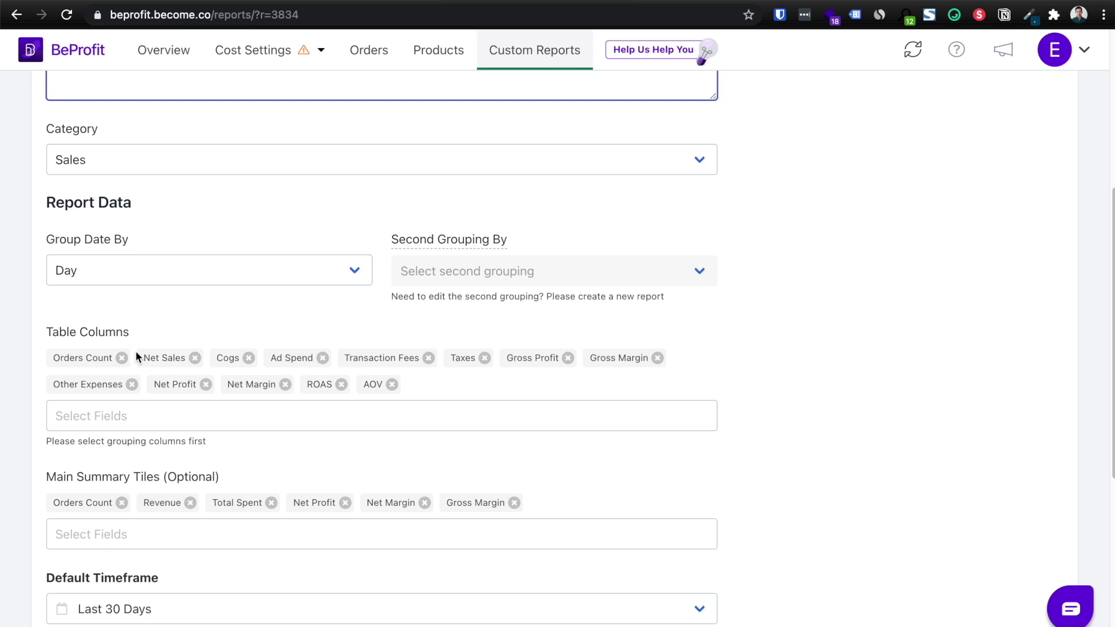
scroll(246, 504, "down", 1)
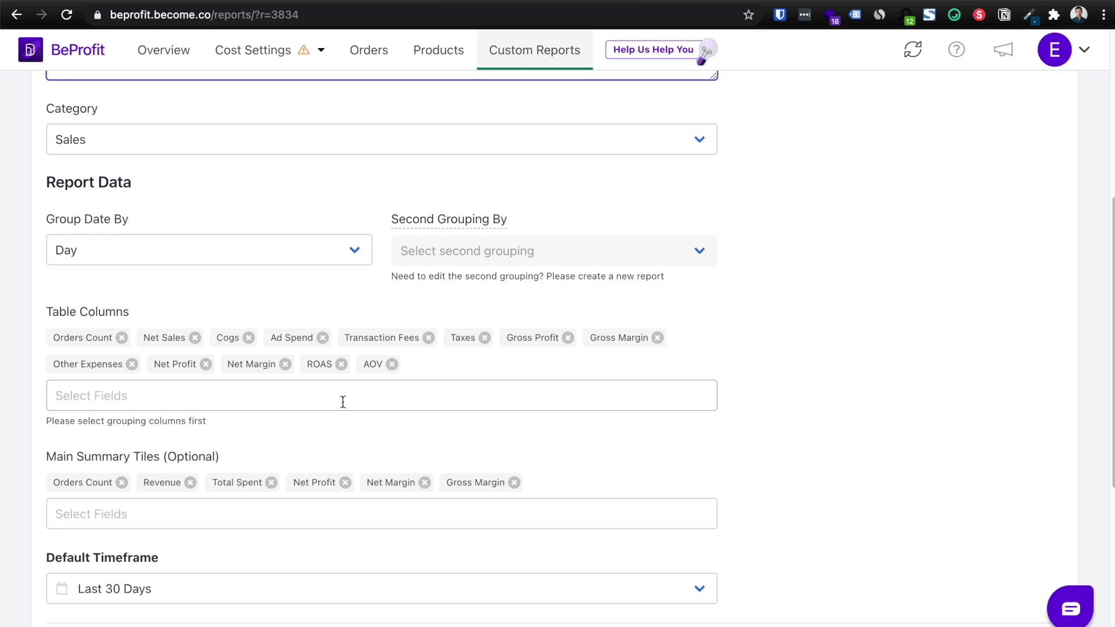
left_click(428, 338)
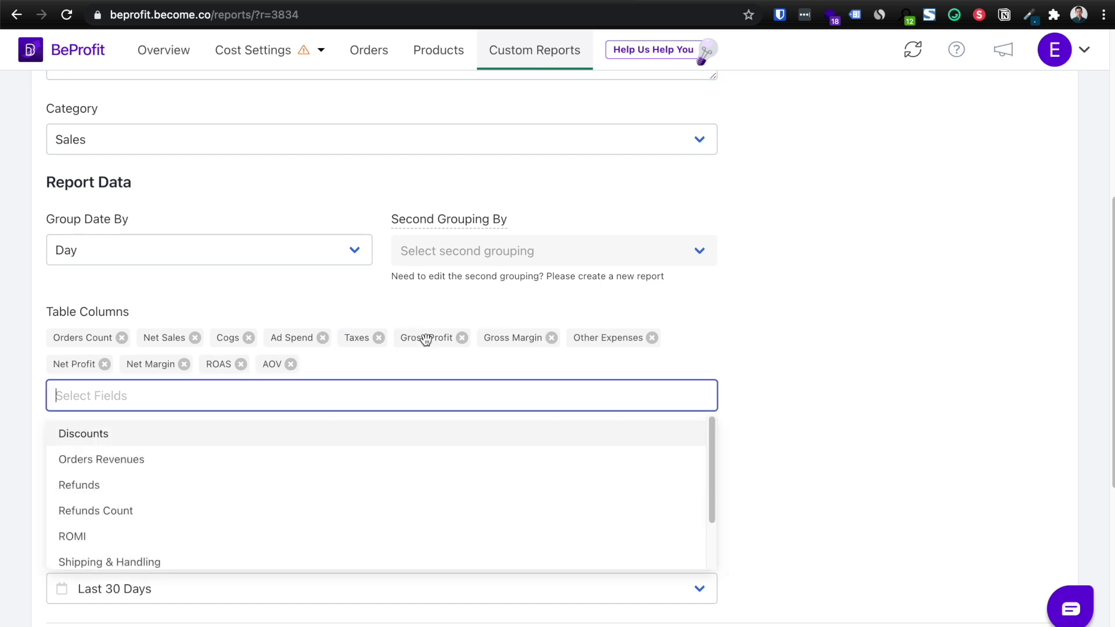
left_click(924, 358)
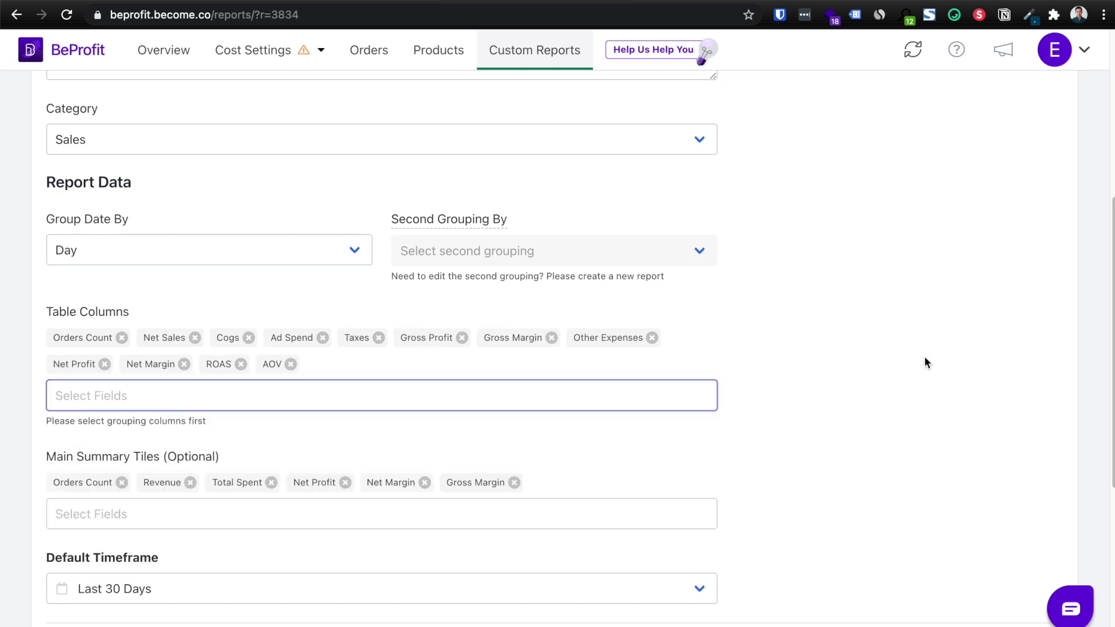
- Set the report's Default Timeframe to Today and save the report
scroll(863, 360, "down", 3)
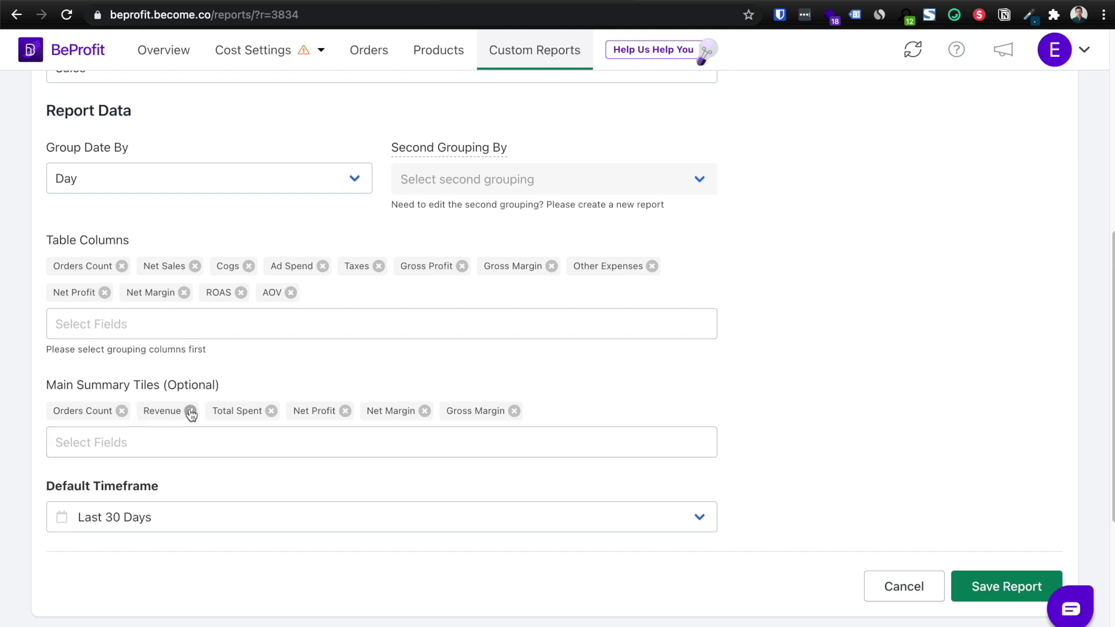
scroll(191, 414, "down", 1)
scroll(189, 429, "down", 2)
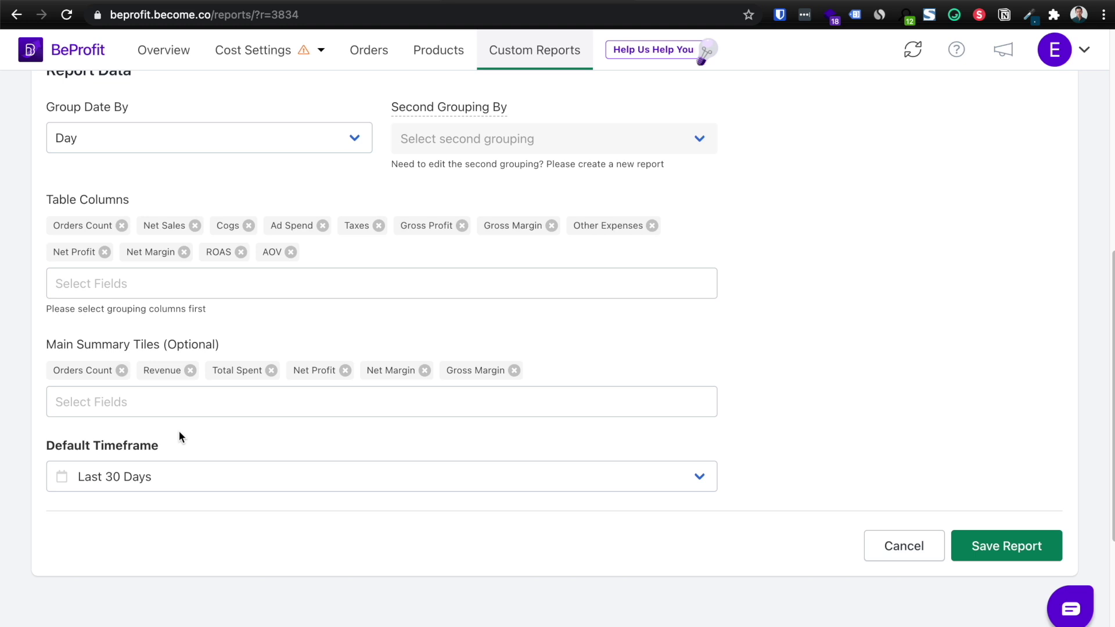
left_click(218, 469)
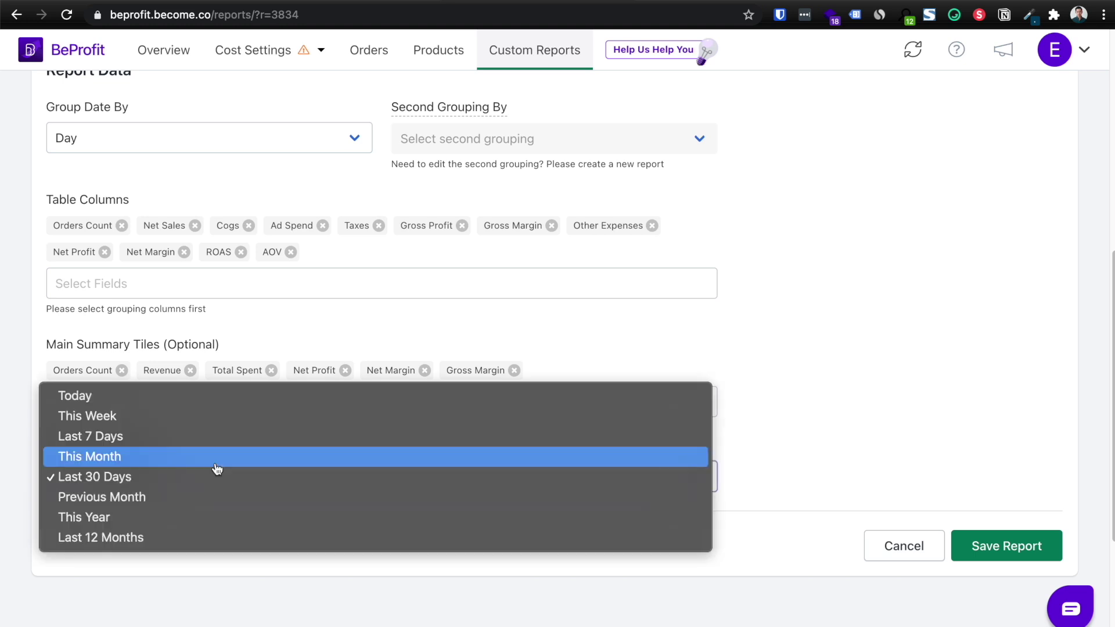
left_click(163, 397)
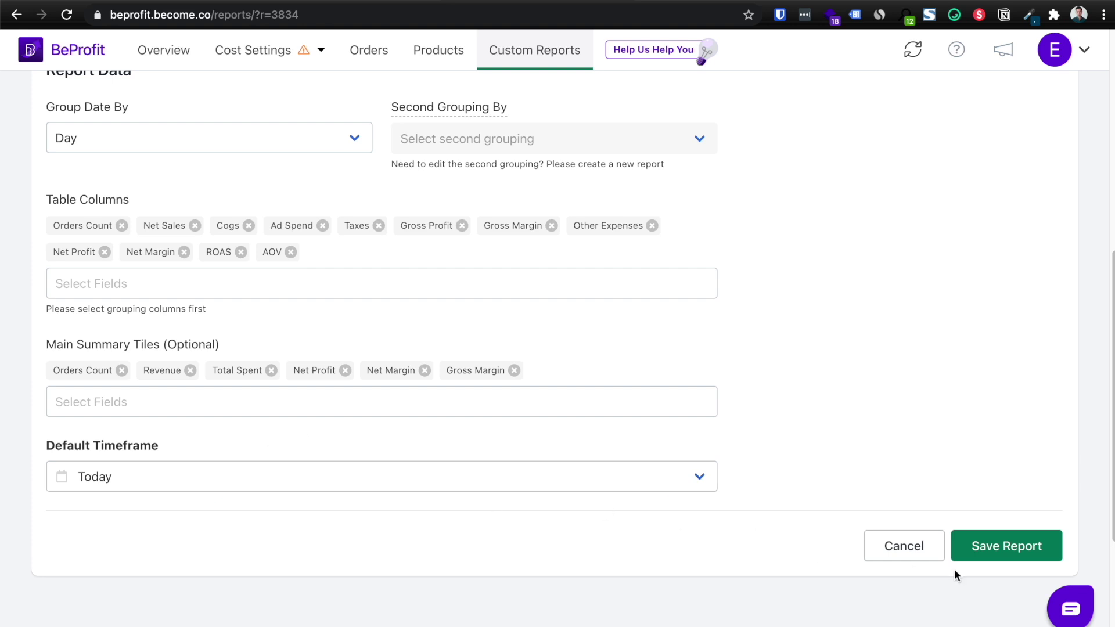
left_click(980, 556)
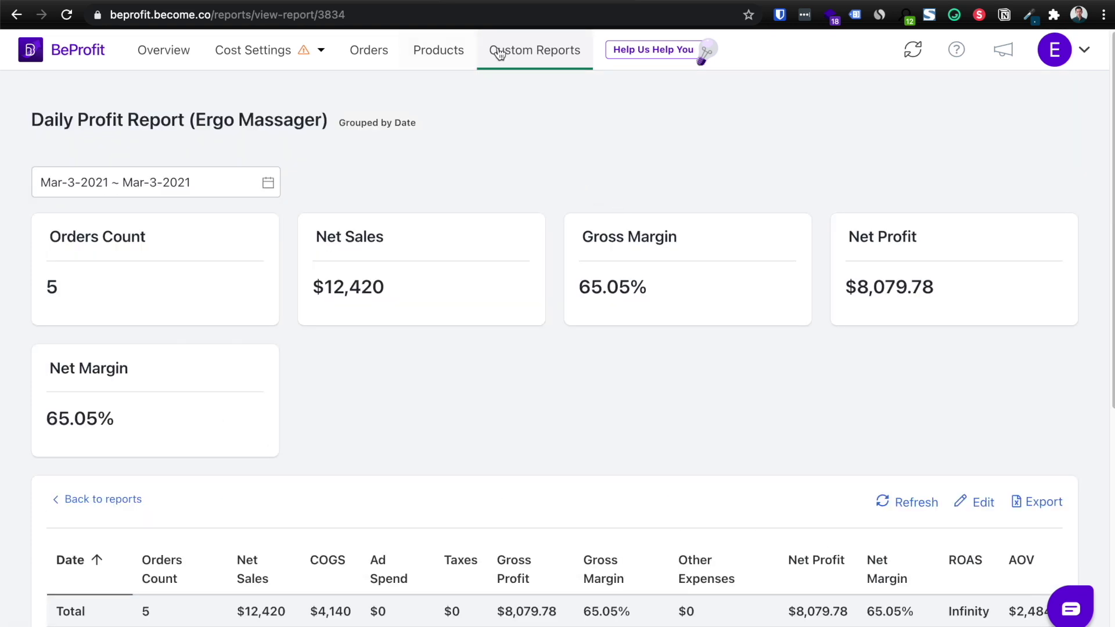
- From Custom Reports, start a new schedule named 'Daily Profit Report'
left_click(497, 52)
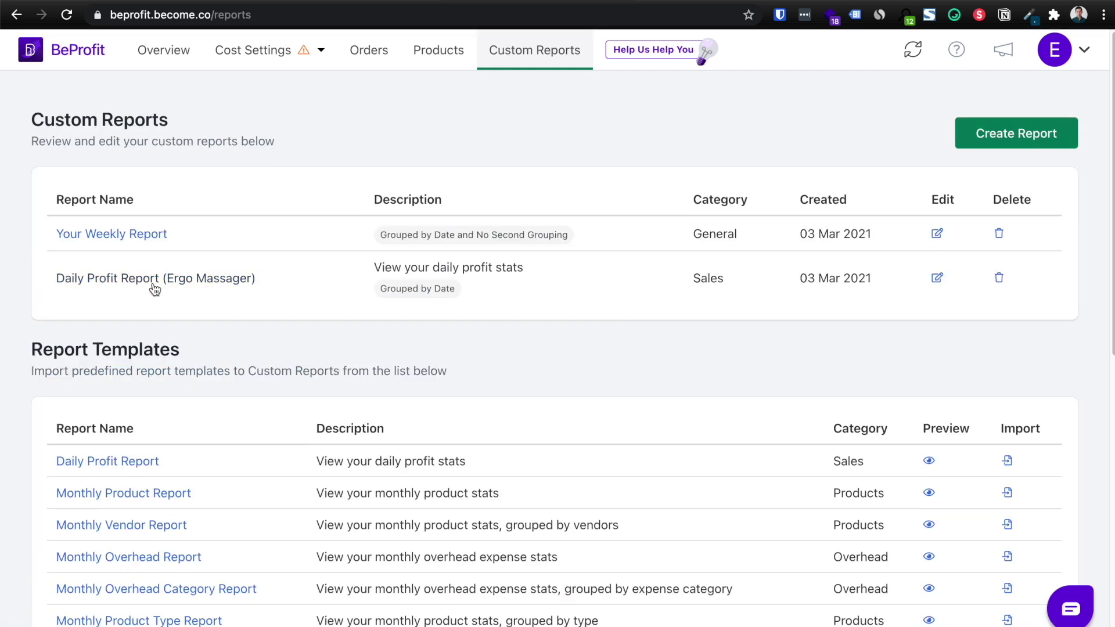
scroll(215, 283, "down", 9)
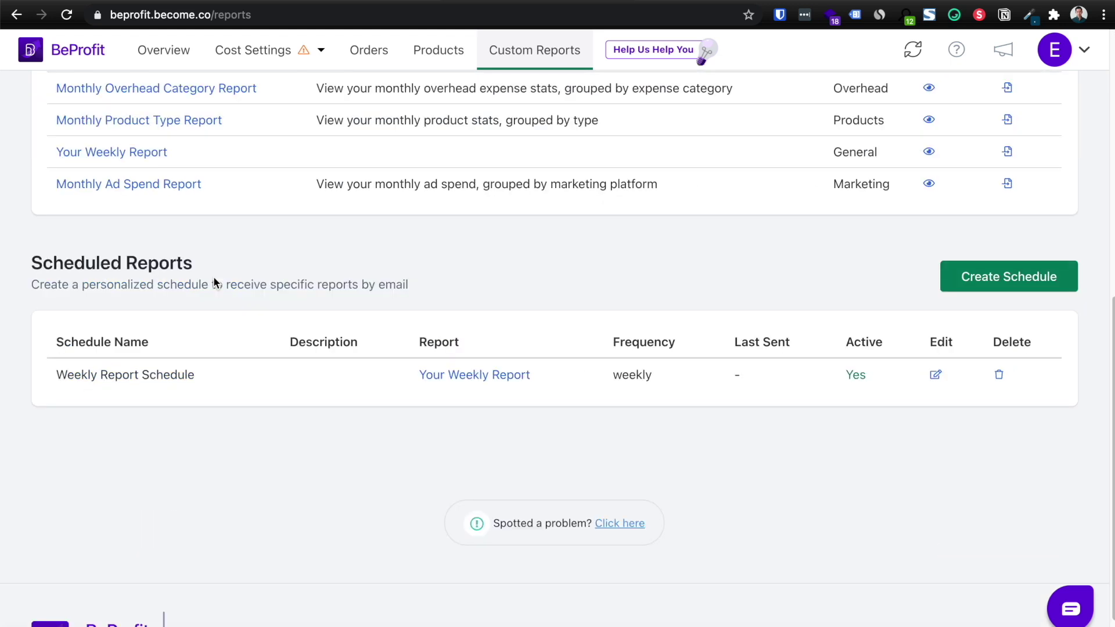
left_click(1031, 274)
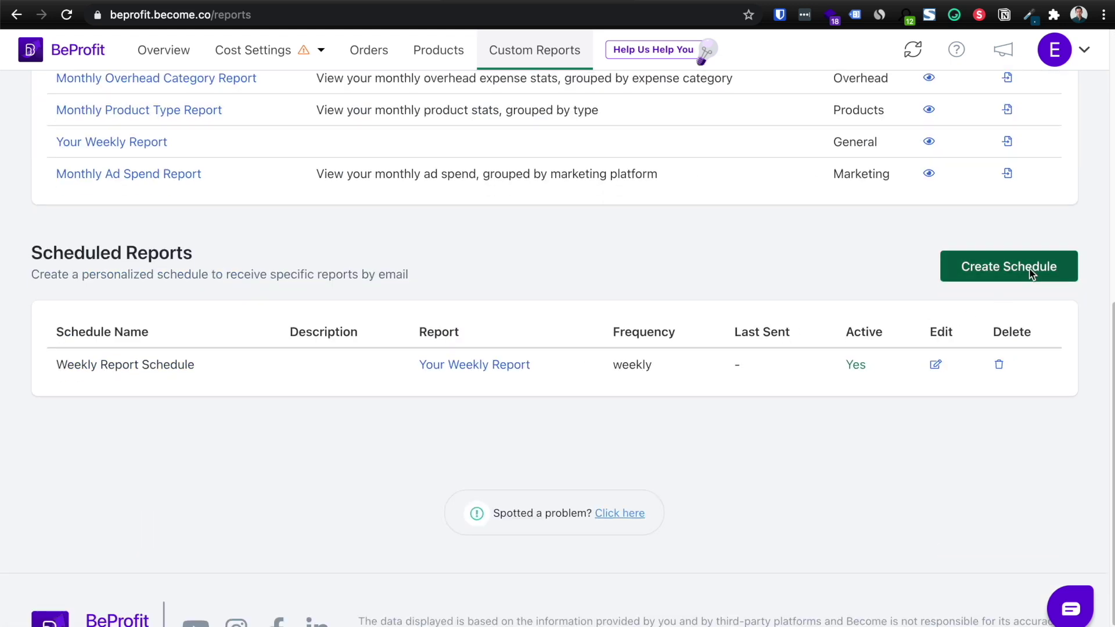
left_click(245, 322)
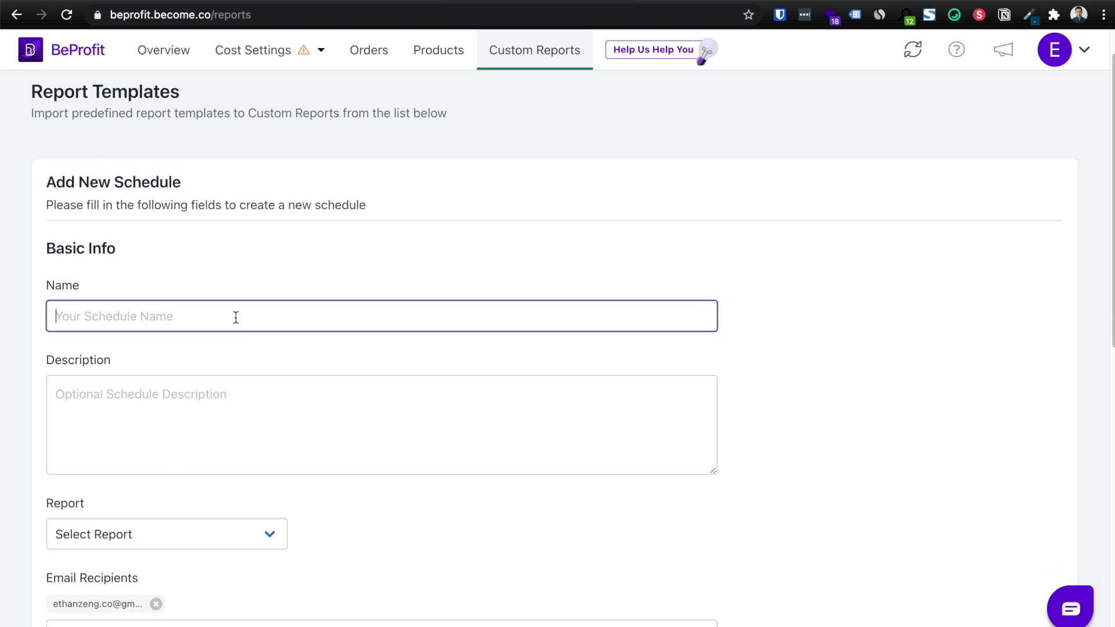
type("Daily Profit Report")
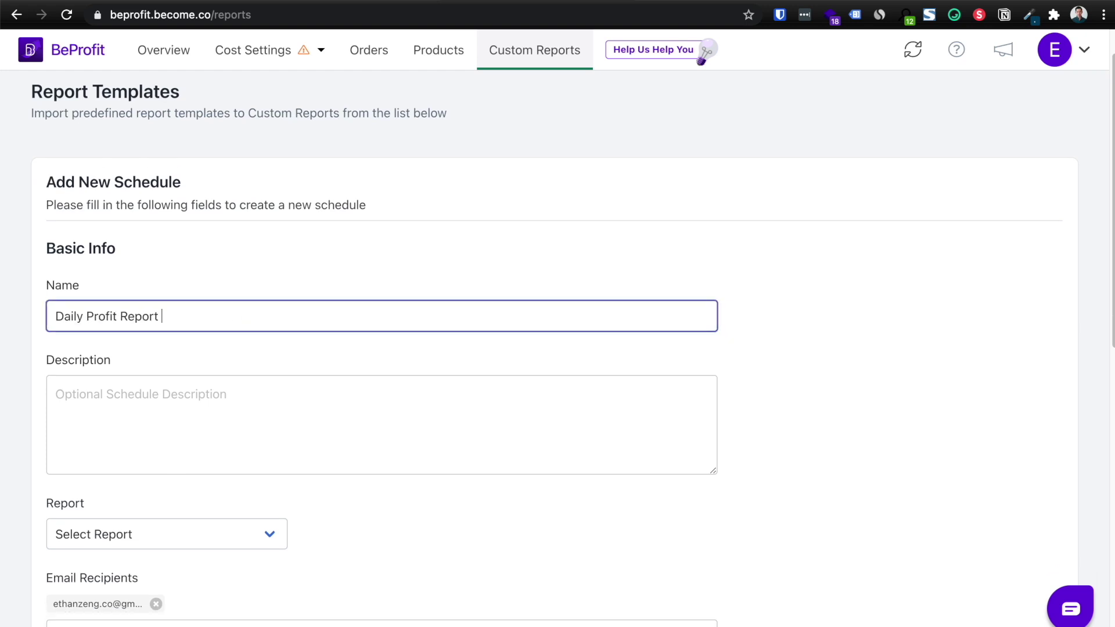
key("Tab")
- Choose Daily Profit Report (Ergo Massager) as the report to schedule
scroll(262, 321, "down", 5)
left_click(225, 256)
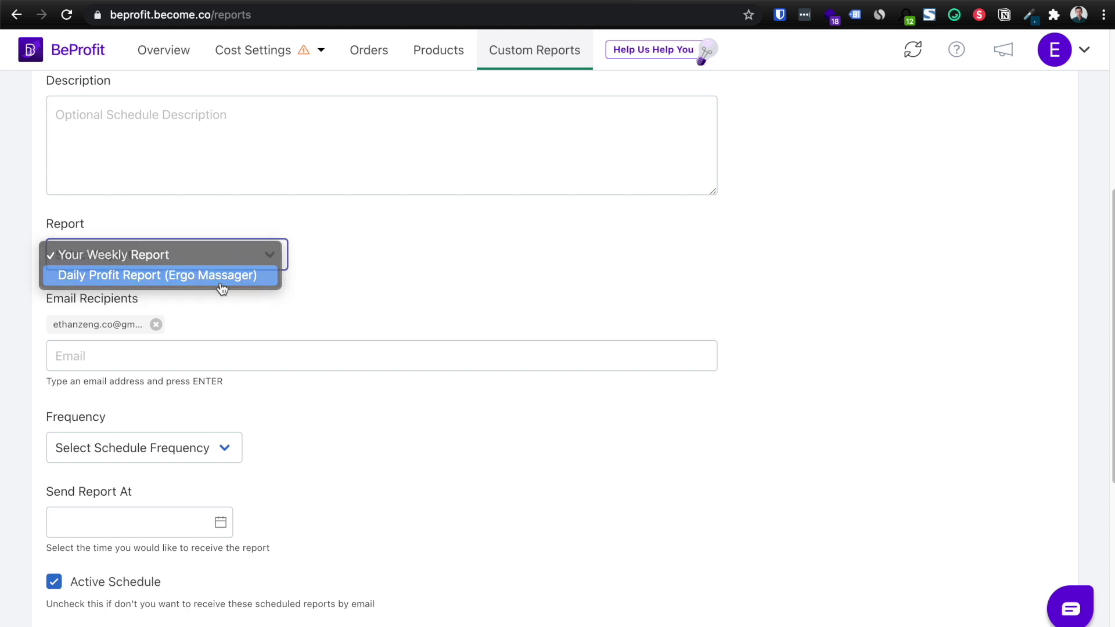
left_click(221, 285)
scroll(225, 285, "down", 1)
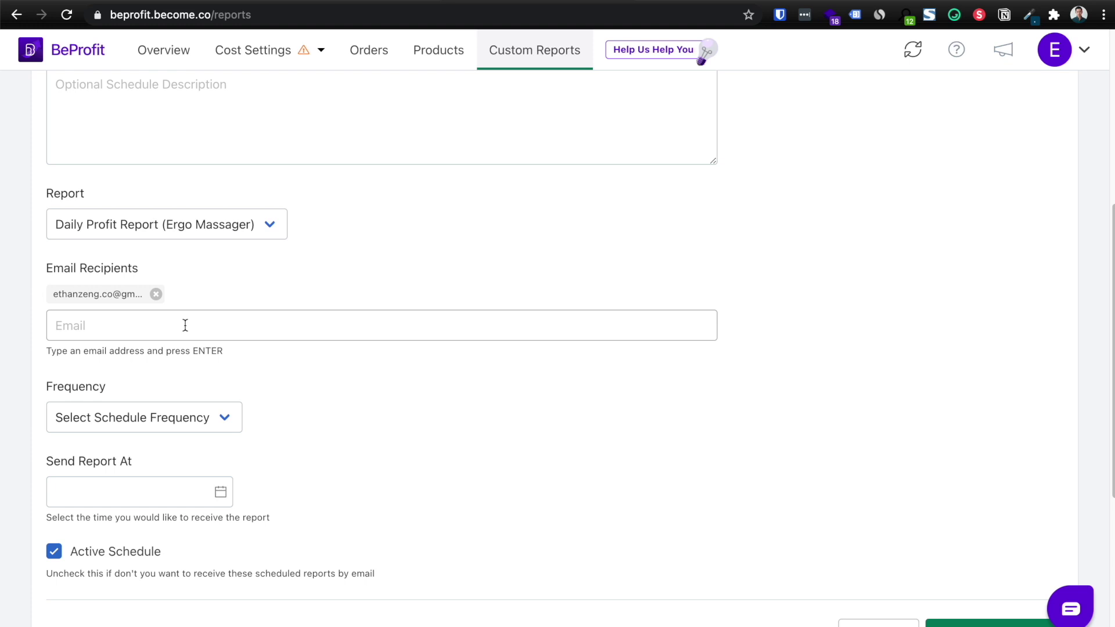
scroll(185, 324, "down", 1)
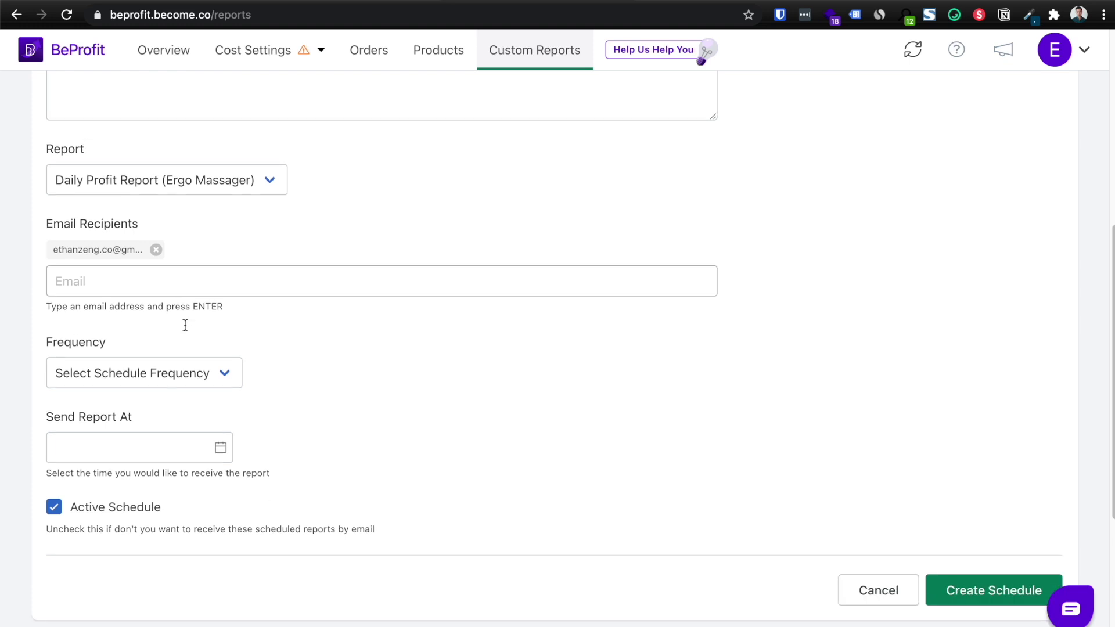
- Set the schedule to send daily at 5 PM
left_click(209, 373)
left_click(204, 378)
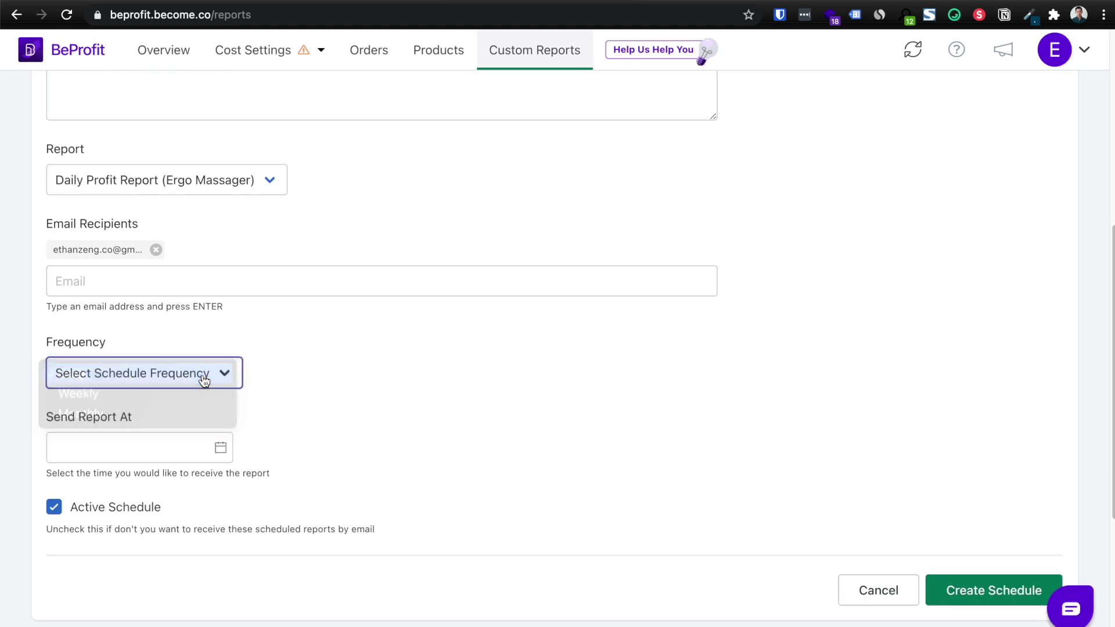
scroll(287, 361, "down", 1)
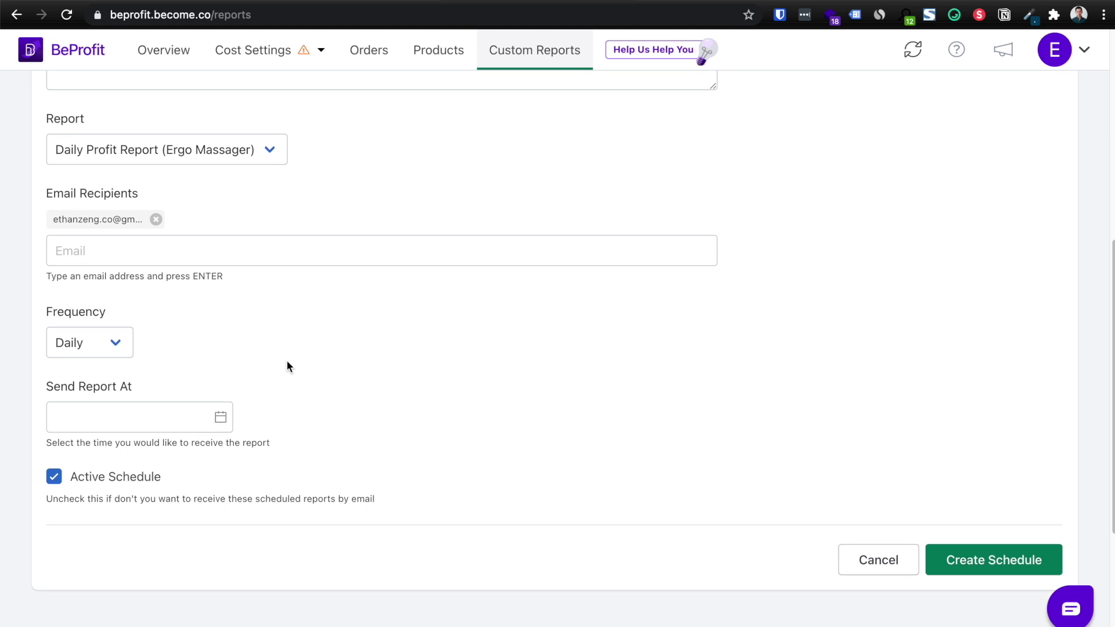
left_click(139, 423)
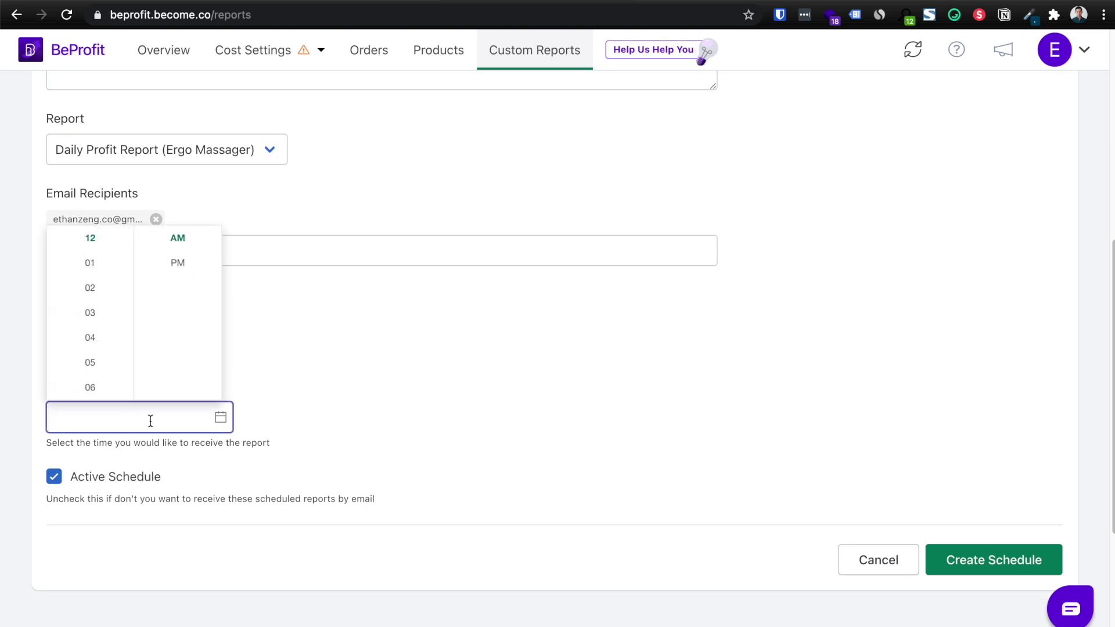
left_click(112, 361)
left_click(180, 265)
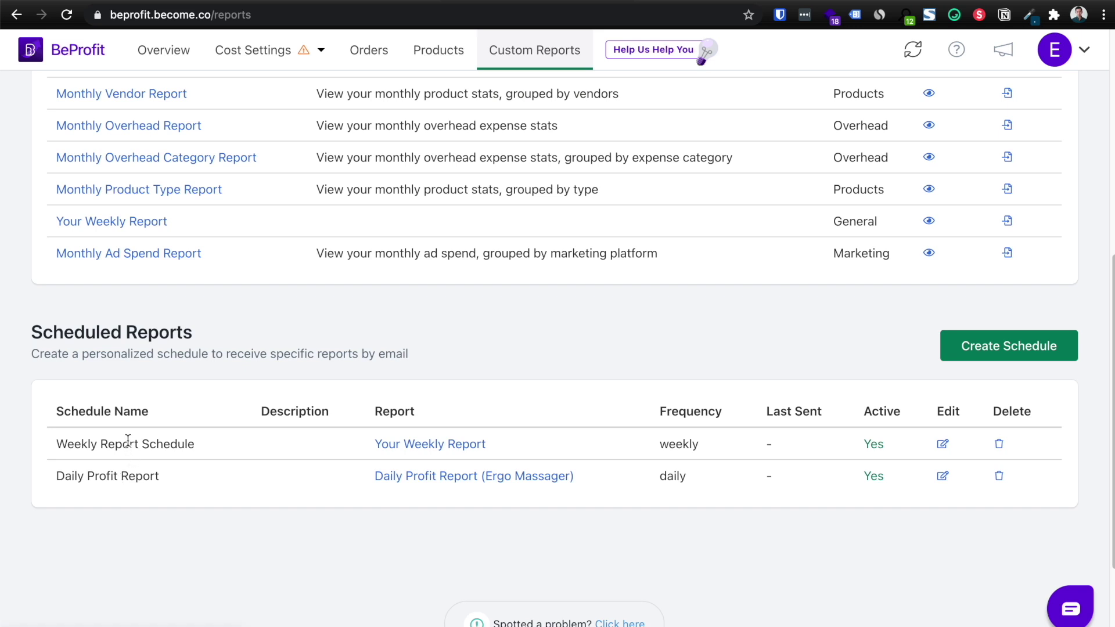
scroll(121, 479, "up", 5)
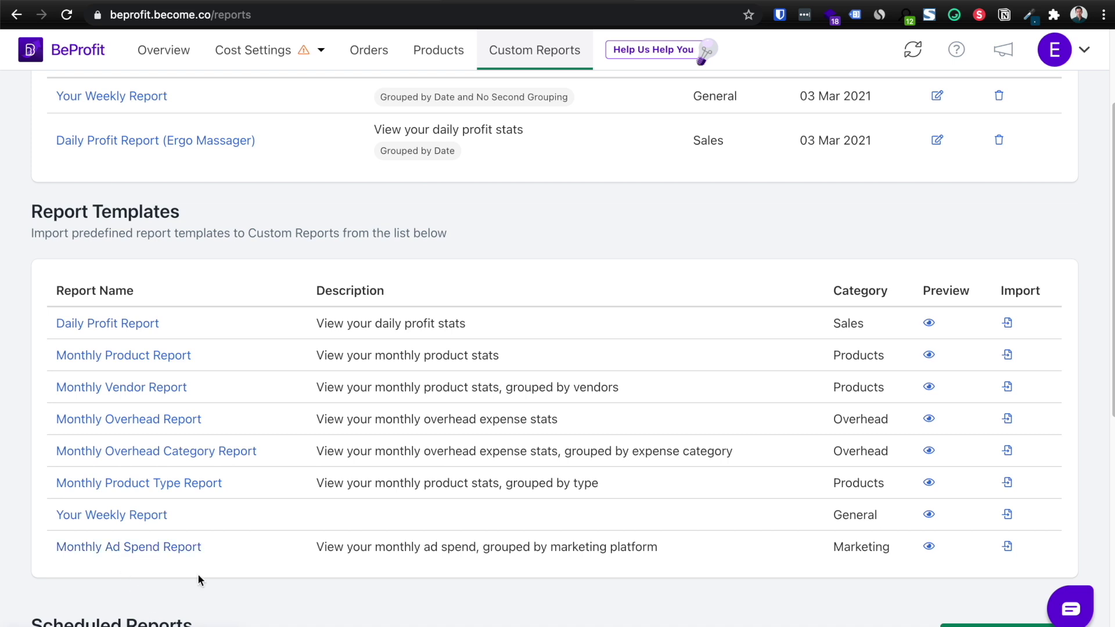
scroll(309, 525, "up", 3)
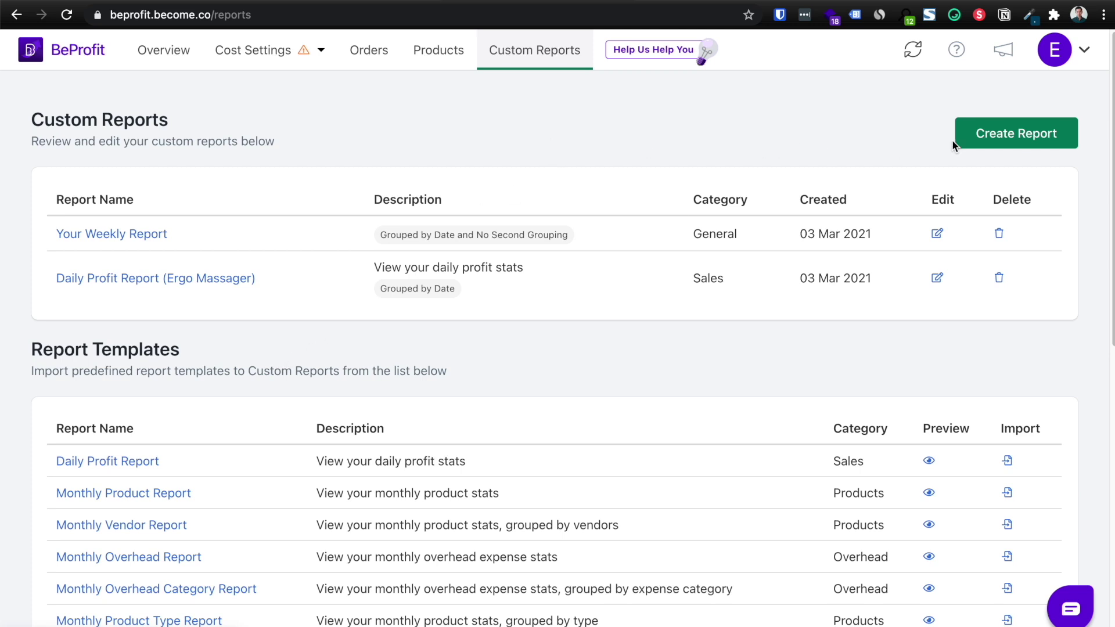
left_click(981, 148)
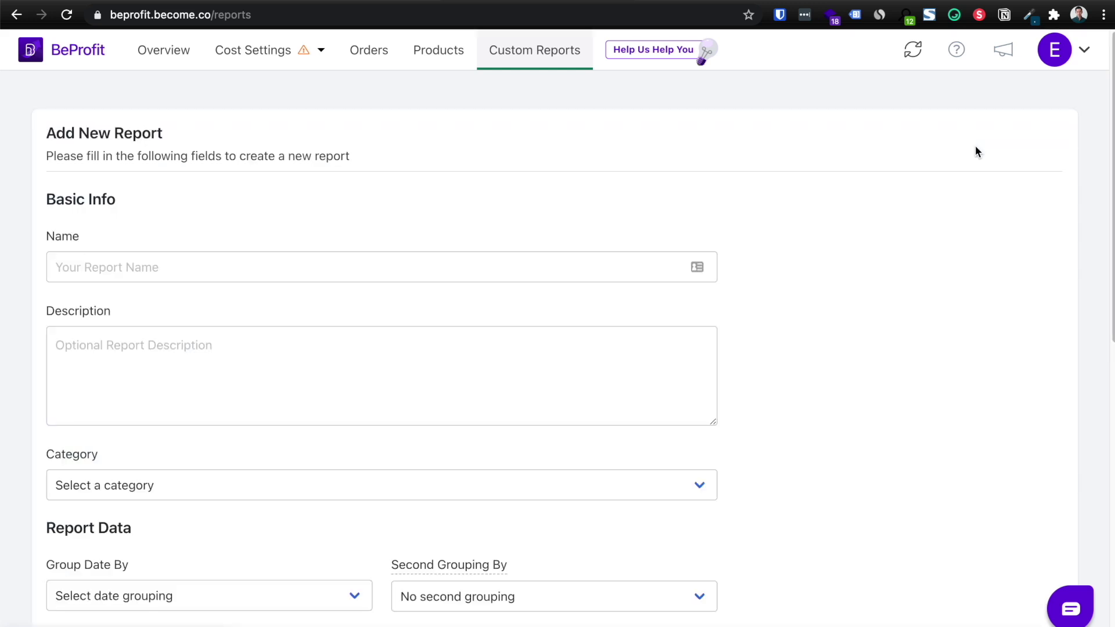
scroll(642, 306, "down", 5)
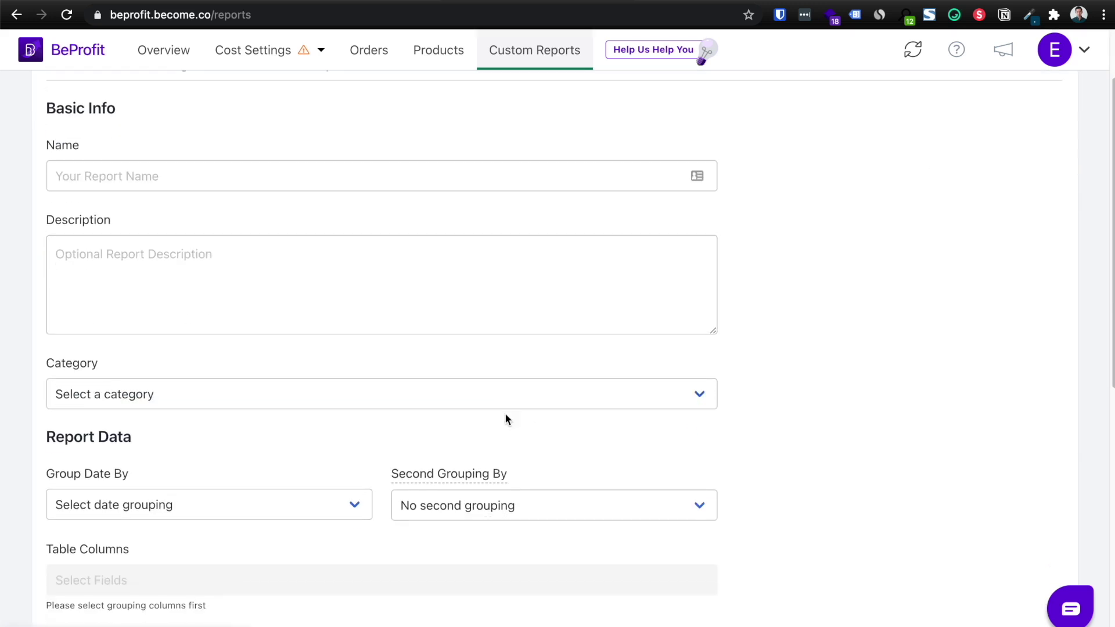
scroll(294, 408, "down", 6)
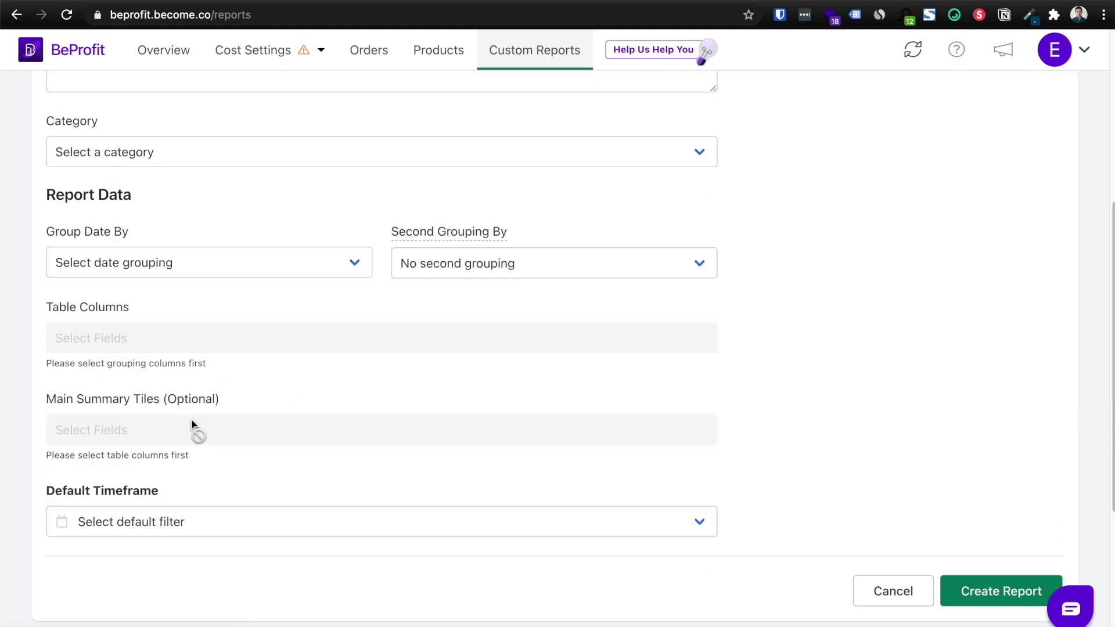
scroll(522, 499, "down", 1)
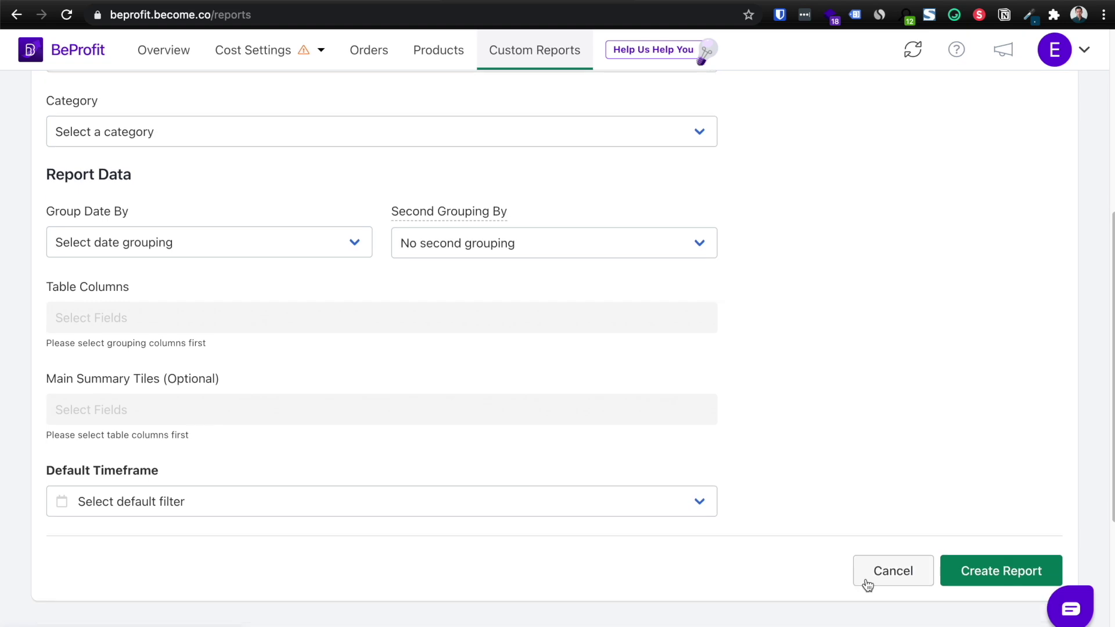
left_click(866, 580)
scroll(801, 517, "up", 5)
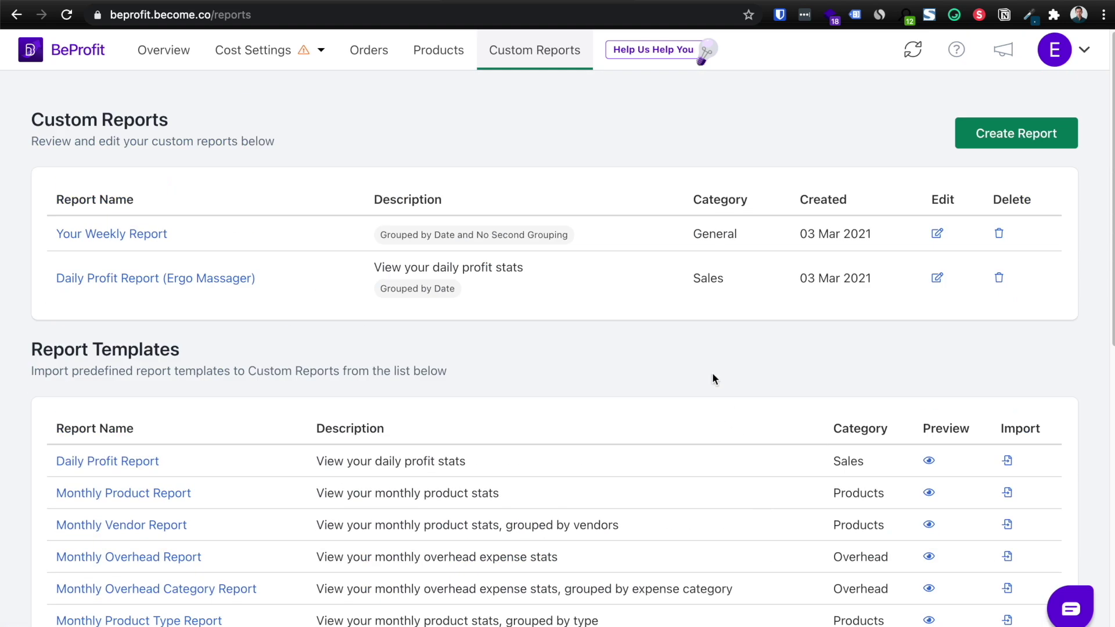
scroll(705, 388, "down", 3)
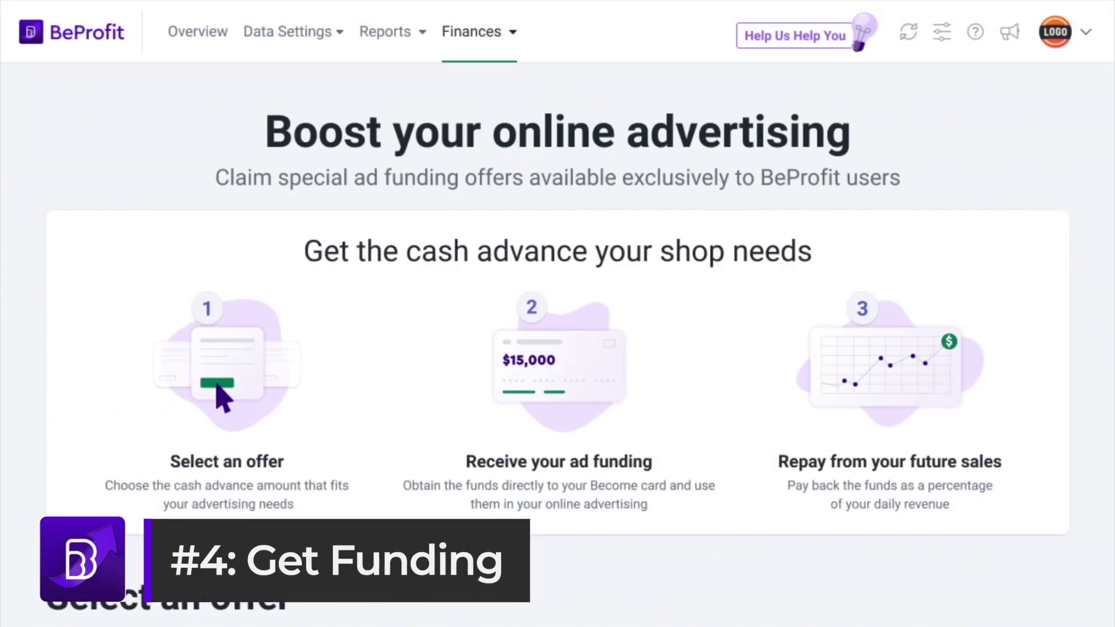
scroll(557, 314, "down", 1)
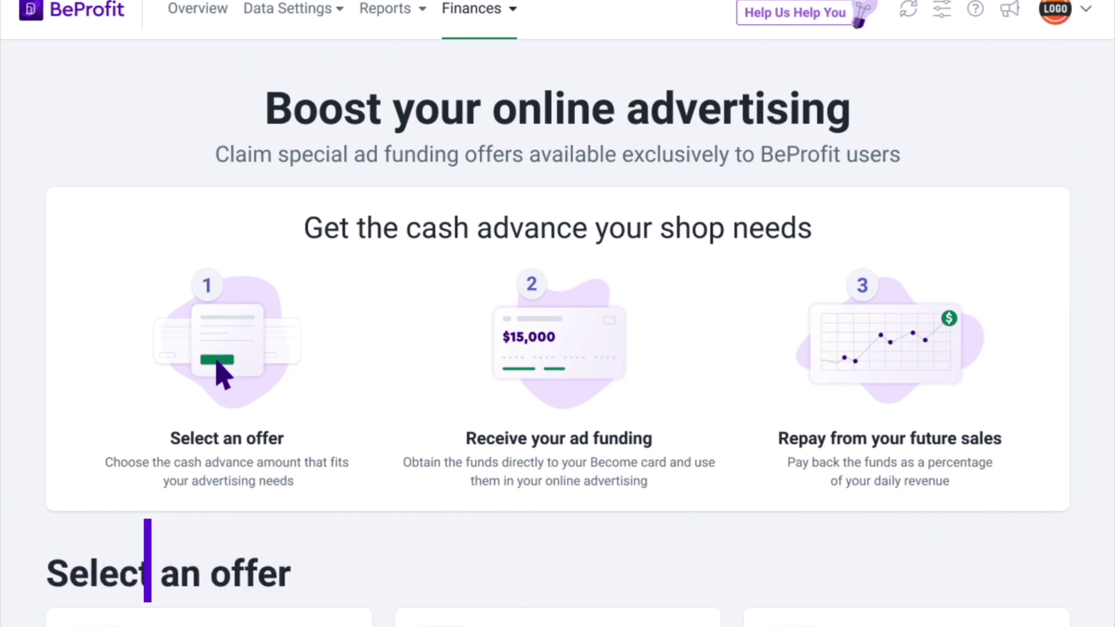
scroll(557, 313, "down", 6)
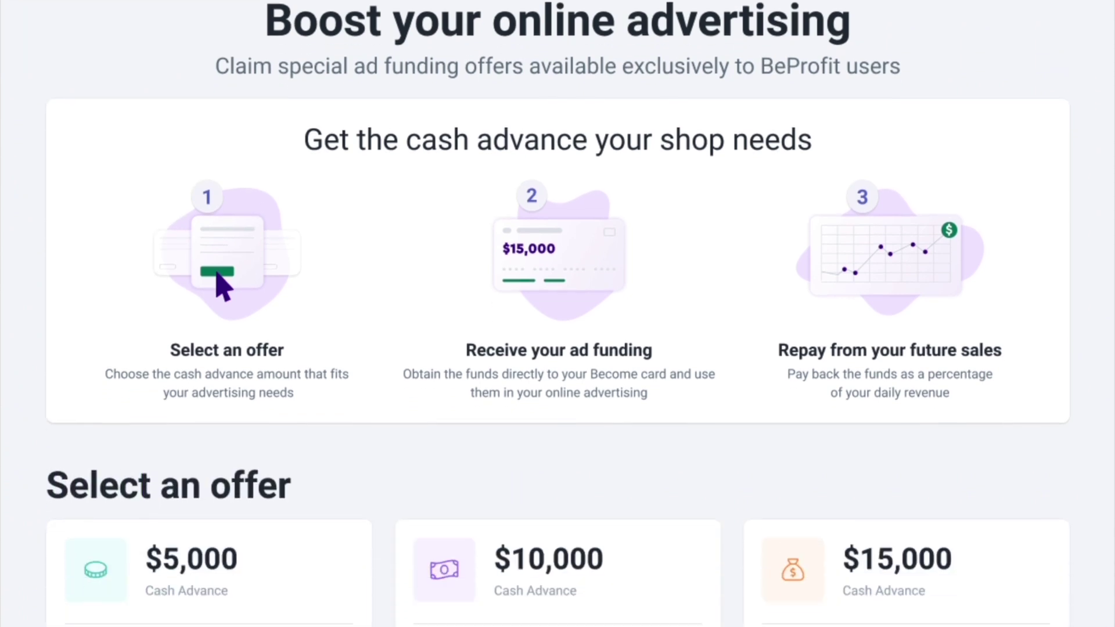
scroll(885, 222, "down", 2)
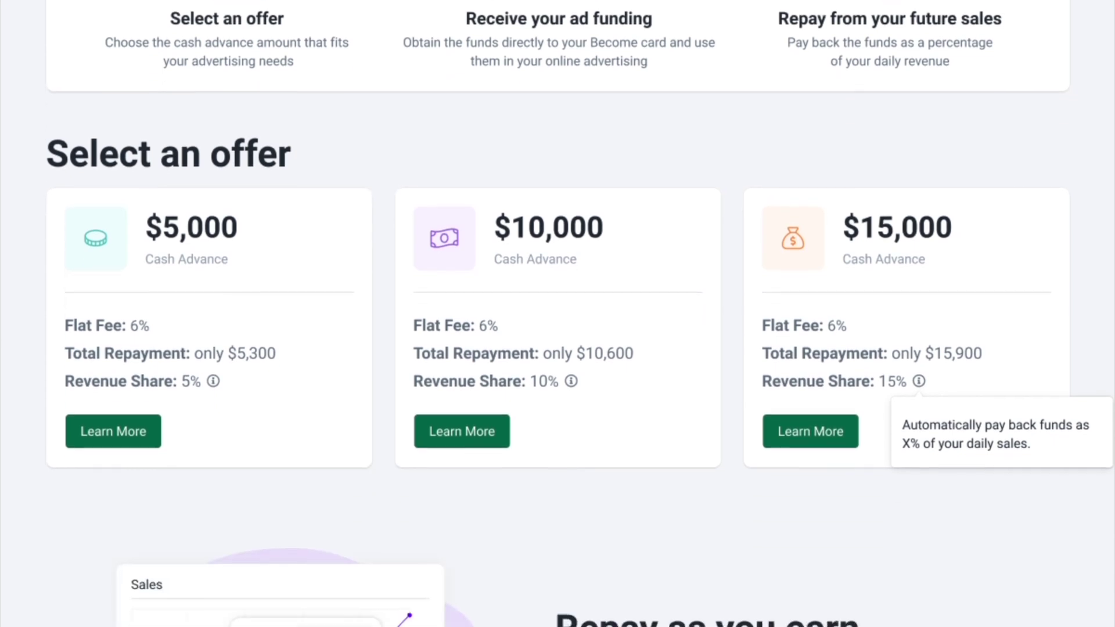